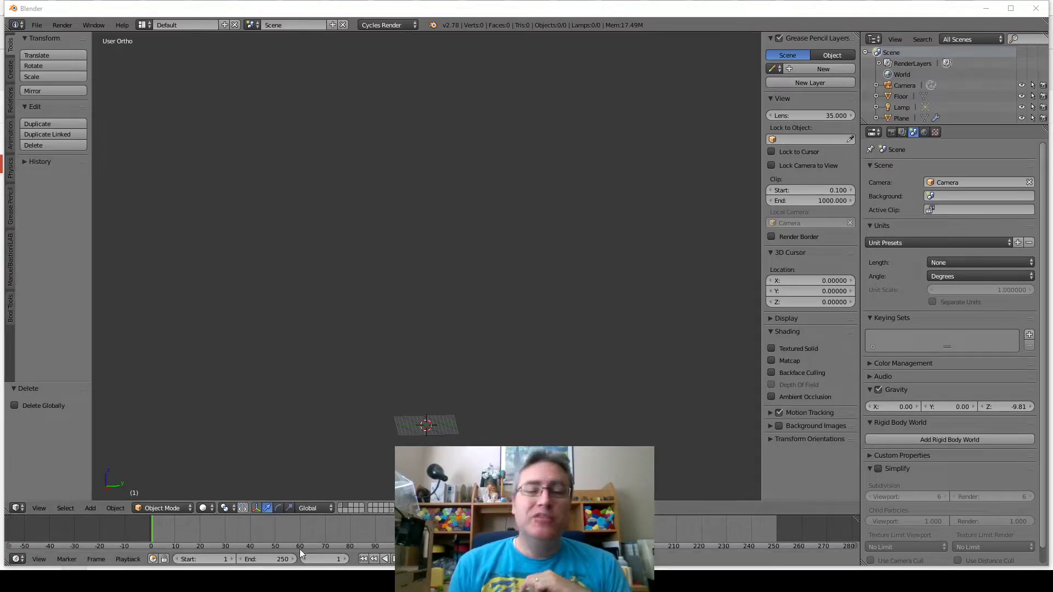
# - Bring up the smoothing thread, view the ThreadedTube_preview image tab, then return to the thread
pyautogui.click(356, 516)
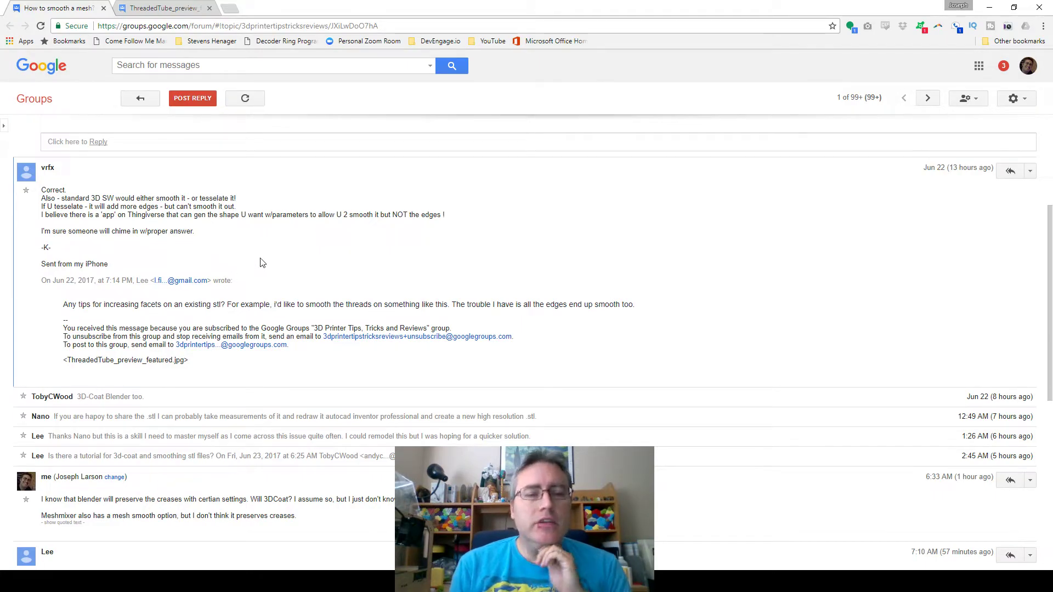
pyautogui.scroll(4, 229, 233)
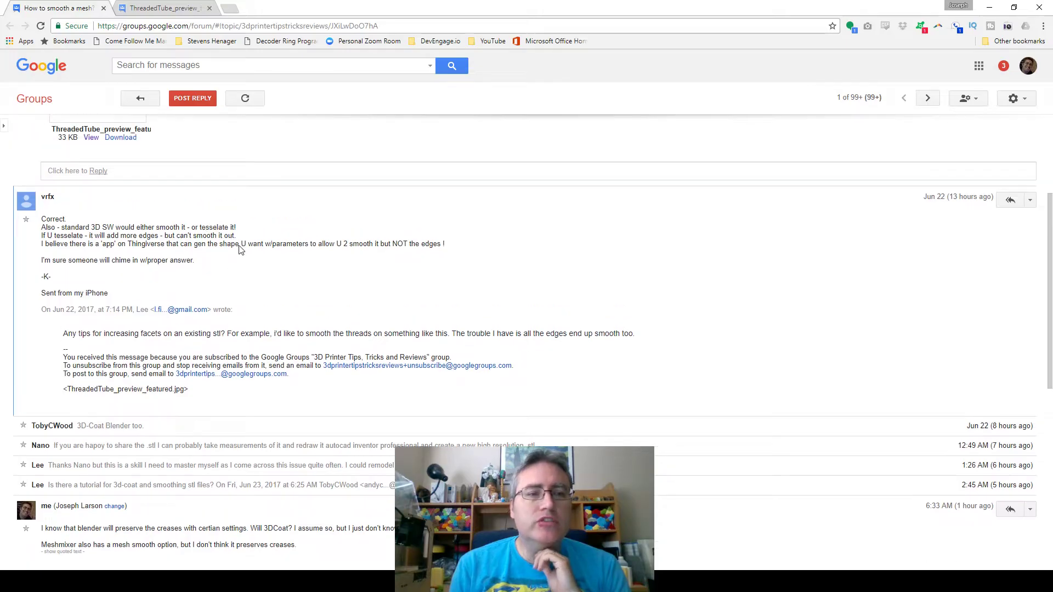
pyautogui.click(134, 10)
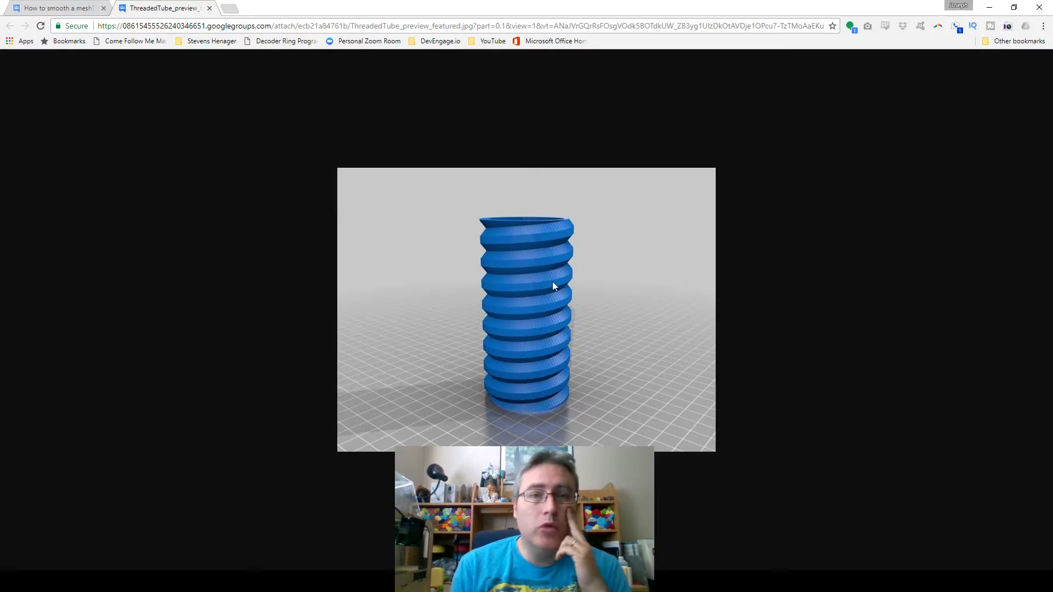
pyautogui.click(71, 8)
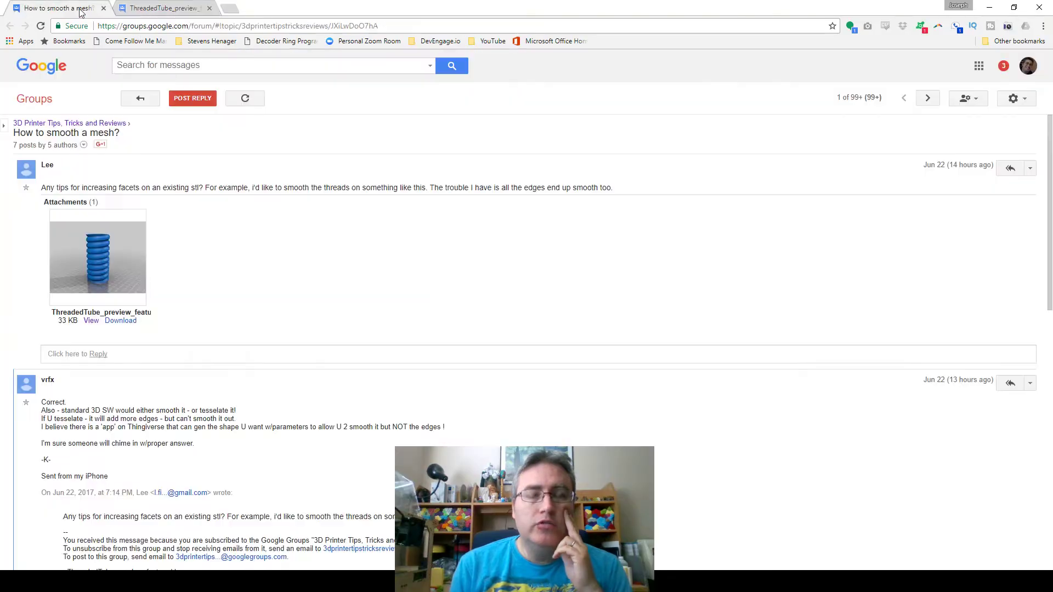
pyautogui.scroll(-4, 324, 250)
pyautogui.scroll(4, 323, 251)
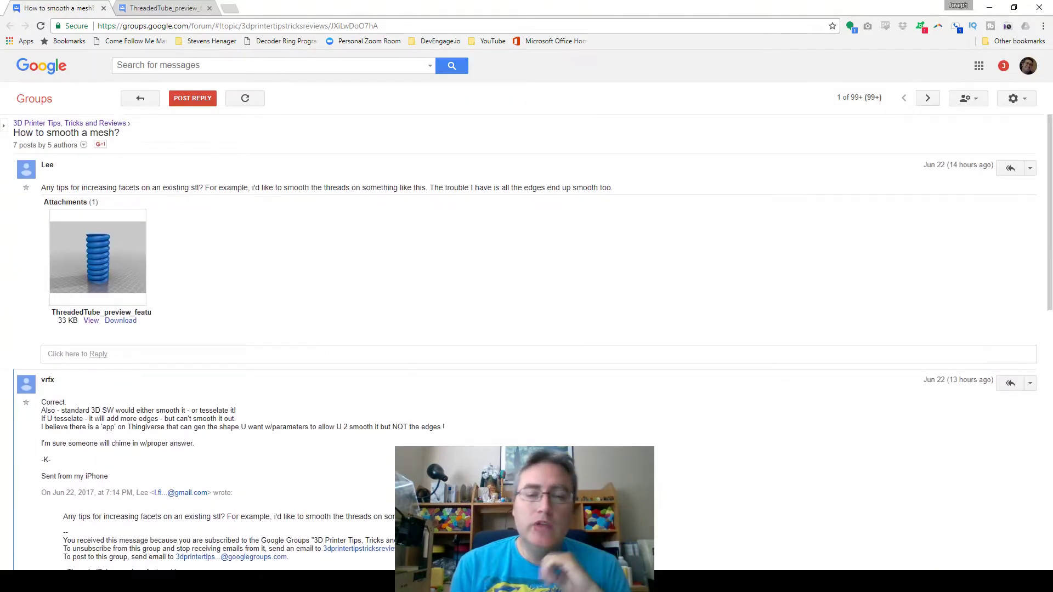
# - Back in Blender, add a plane at the scene centre and scale it by 3
pyautogui.hotkey('alt', 'Tab')
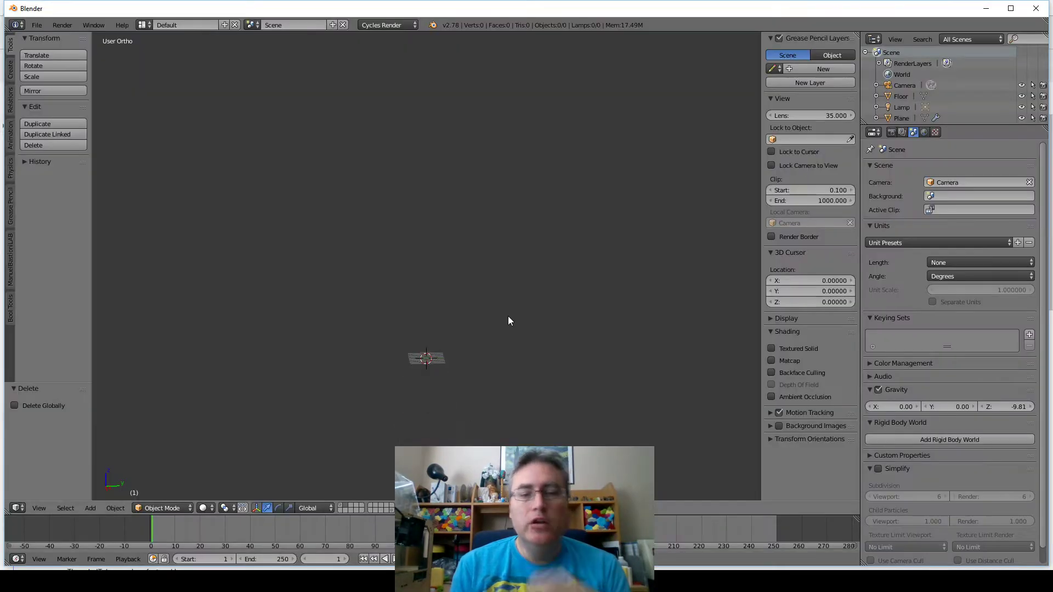
pyautogui.hotkey('shift', 'a')
pyautogui.moveTo(509, 317)
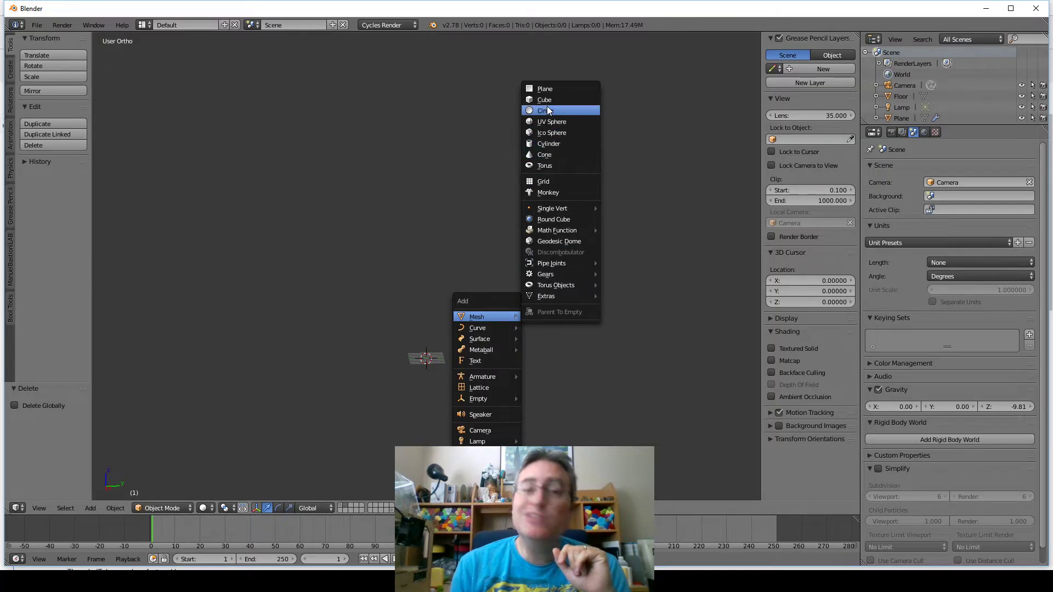
pyautogui.click(542, 89)
pyautogui.press('KP_7')
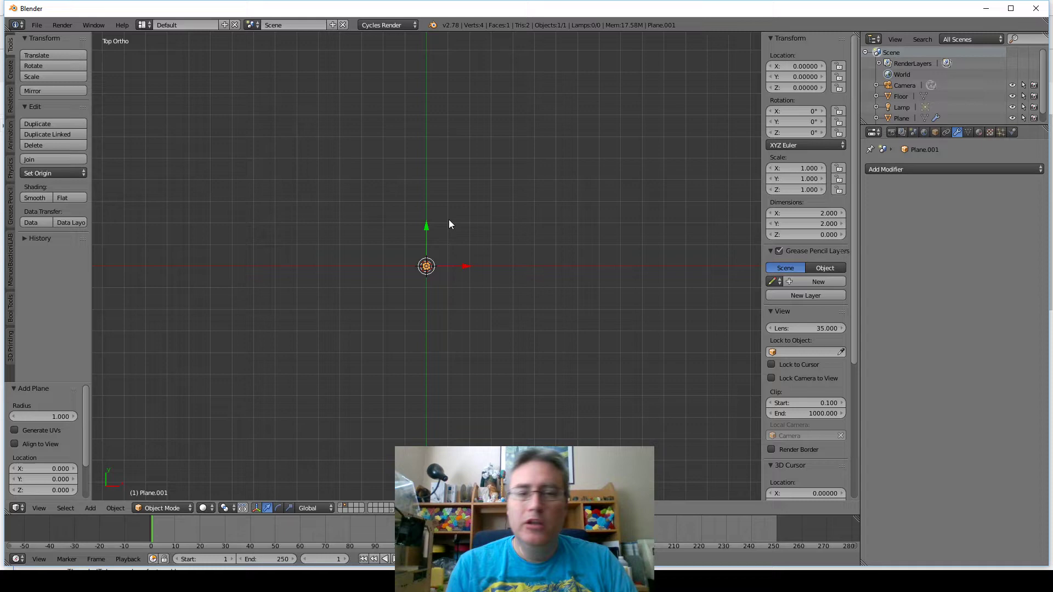
pyautogui.press('KP_Decimal')
pyautogui.scroll(-8, 444, 222)
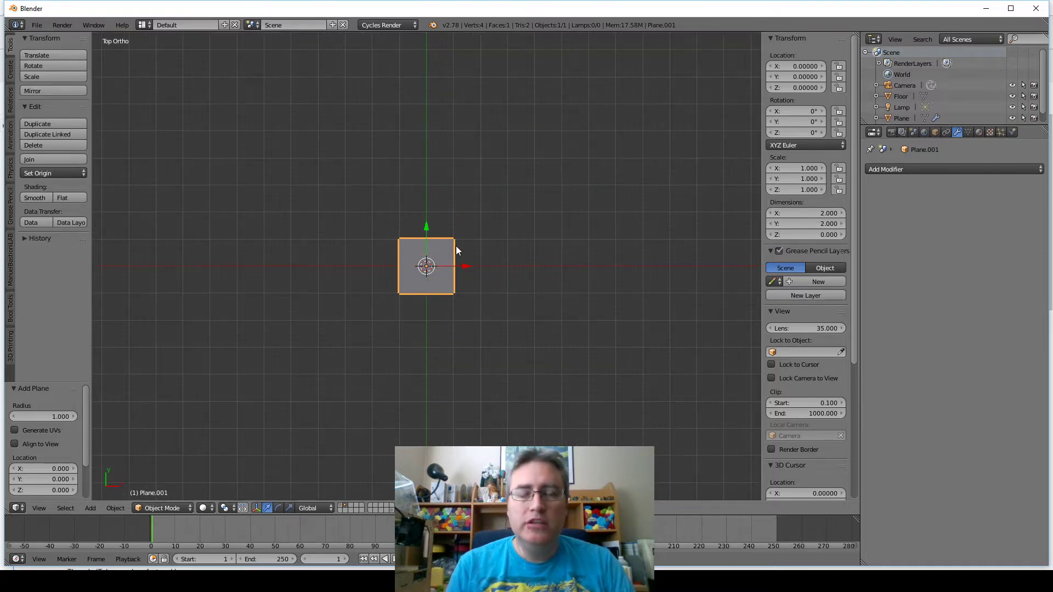
pyautogui.press('s')
pyautogui.press('3')
pyautogui.press('Return')
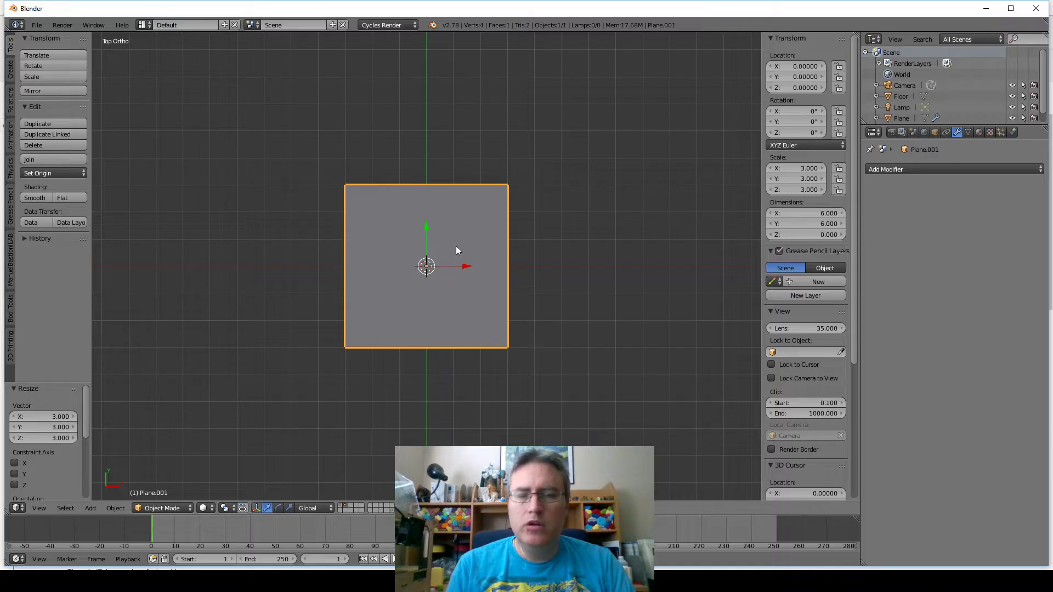
# - In Edit Mode, rotate the plane 45° and delete its right vertex to leave a V
pyautogui.press('Tab')
pyautogui.press('r')
pyautogui.press('4')
pyautogui.press('5')
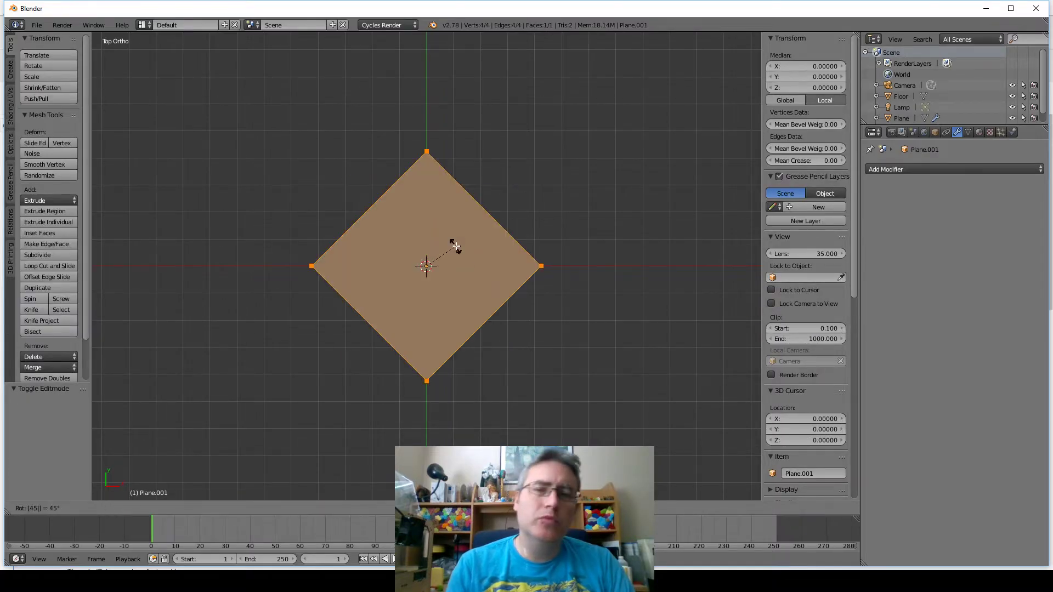
pyautogui.press('Return')
pyautogui.rightClick(541, 266)
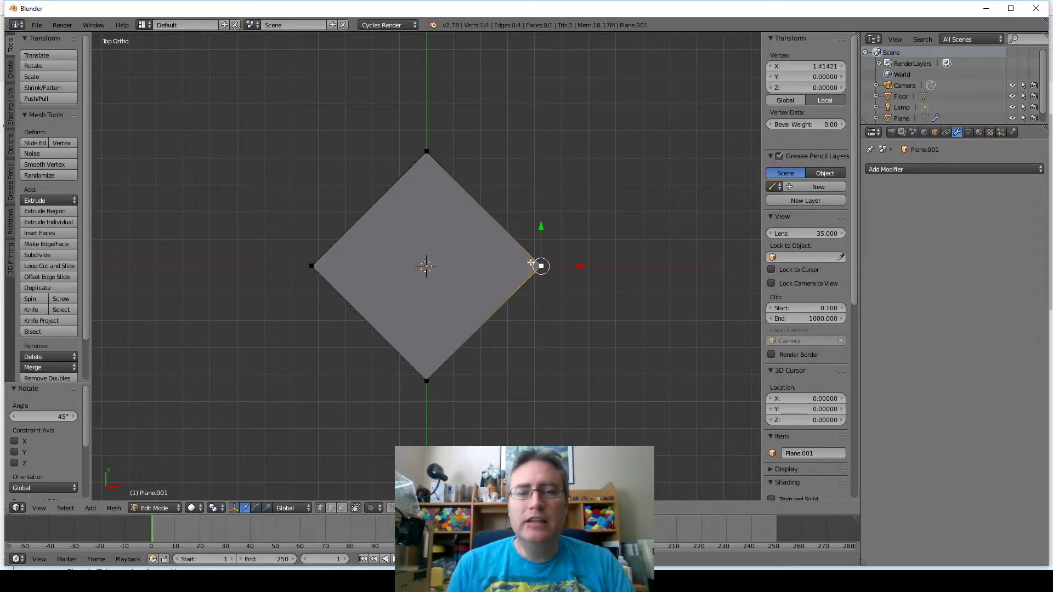
pyautogui.press('x')
pyautogui.click(515, 201)
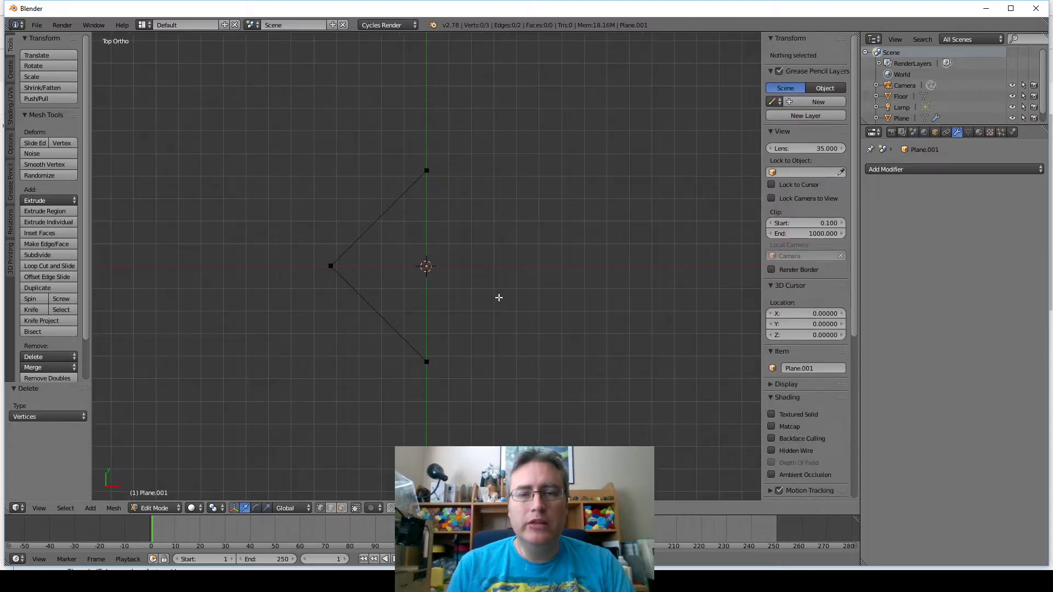
pyautogui.press('Tab')
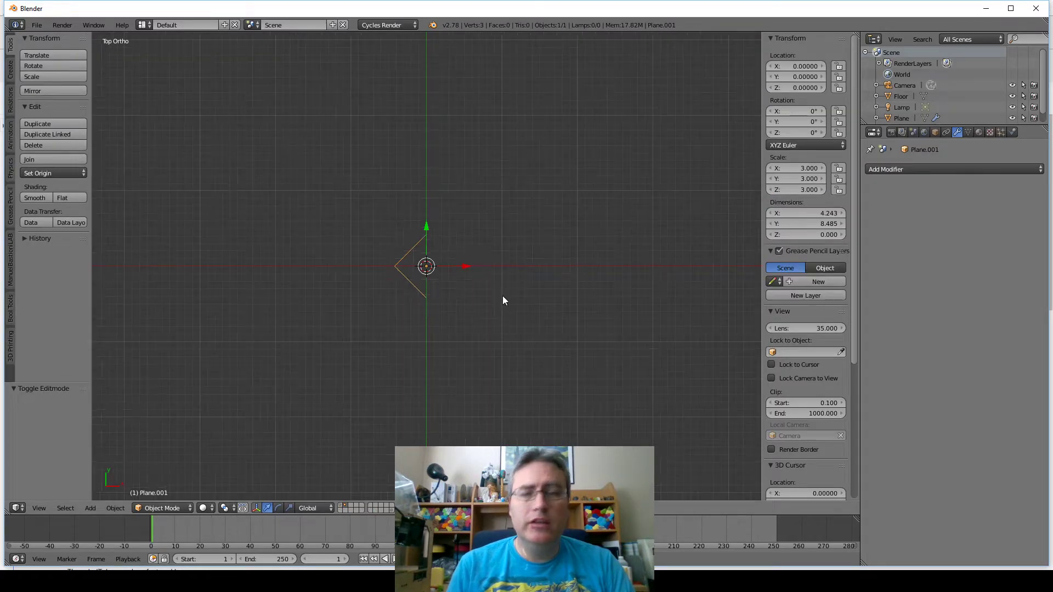
# - Try moving the V profile -15 along X, then undo it back to the origin
pyautogui.press('g')
pyautogui.press('x')
pyautogui.press('1')
pyautogui.press('5')
pyautogui.press('-')
pyautogui.press('Return')
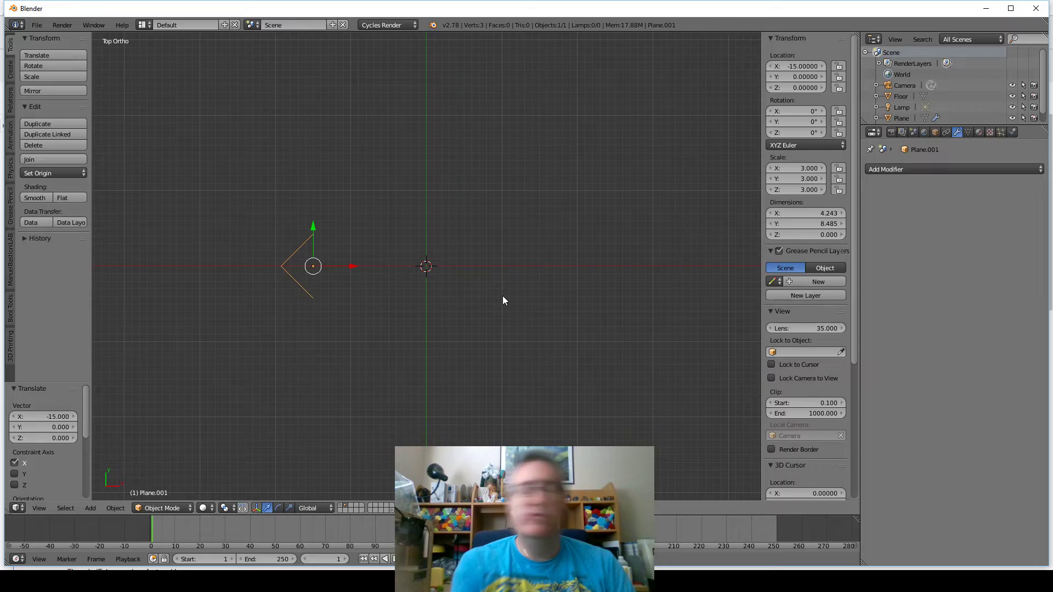
pyautogui.hotkey('ctrl', 'z')
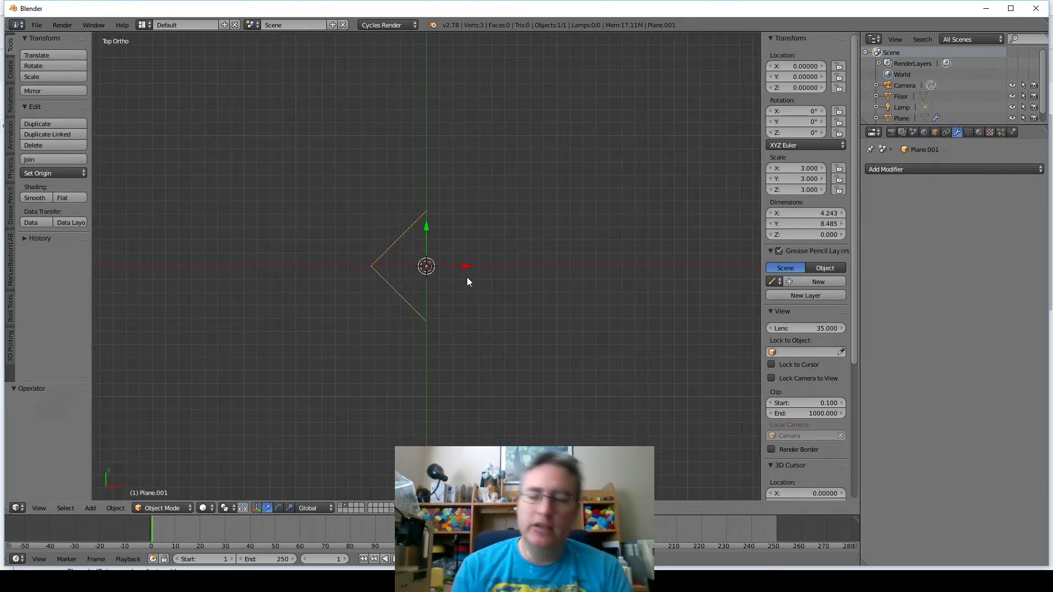
# - In Front view, rotate the V profile 90° about X so it stands upright
pyautogui.press('KP_1')
pyautogui.press('r')
pyautogui.press('x')
pyautogui.press('9')
pyautogui.press('0')
pyautogui.press('Return')
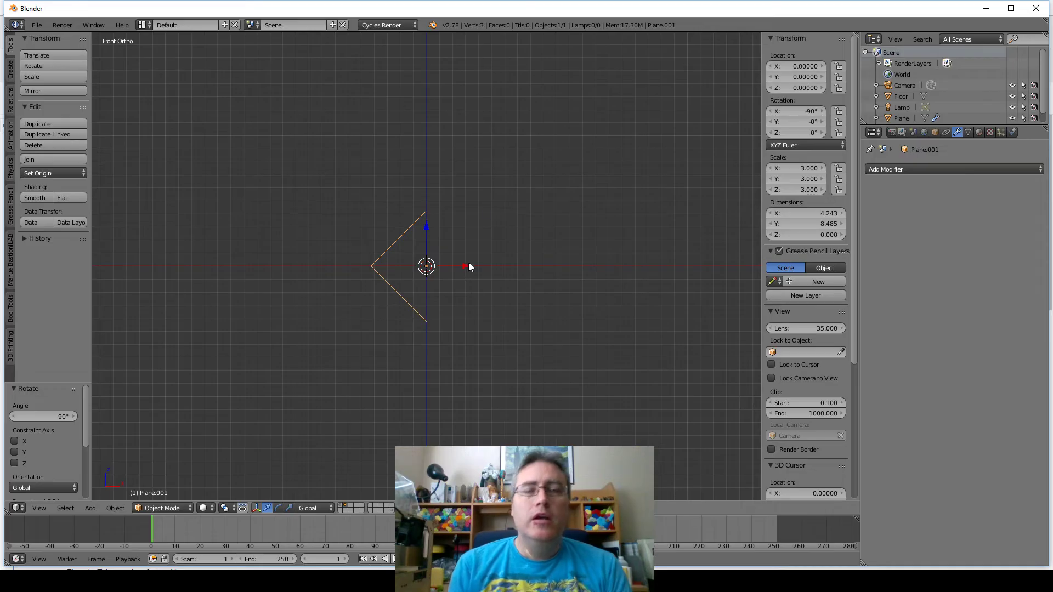
pyautogui.moveTo(469, 263); pyautogui.dragTo(453, 238, button='middle')
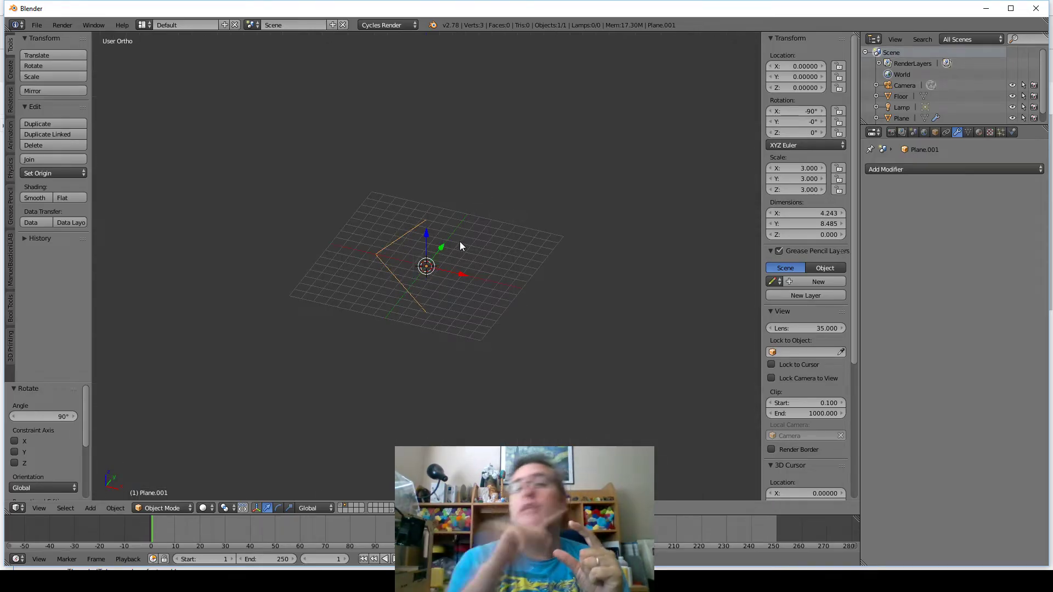
# - Add a Screw modifier to the V profile and inspect the spun disc
pyautogui.click(874, 169)
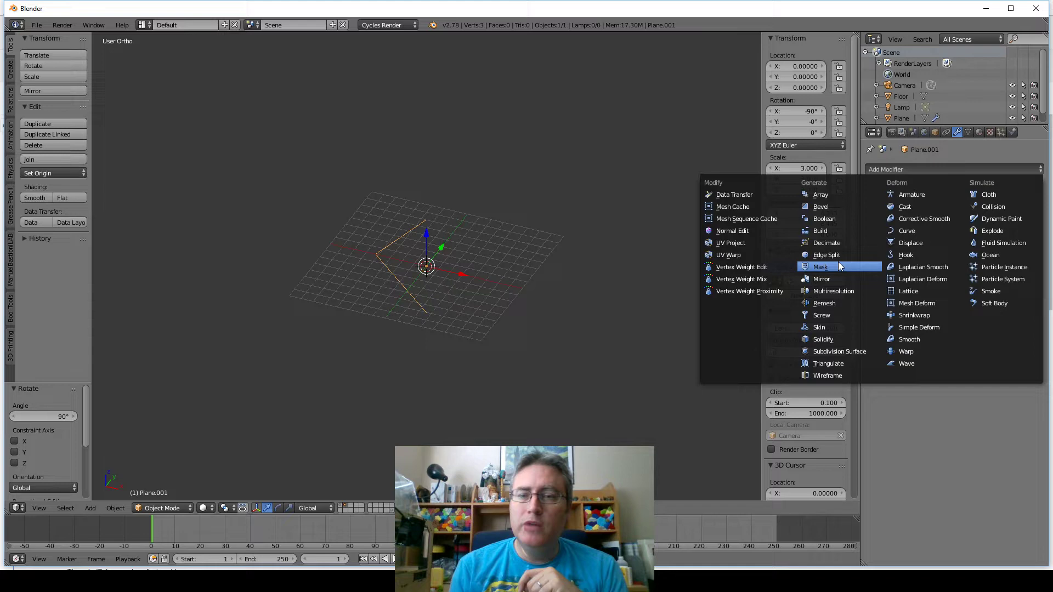
pyautogui.click(827, 317)
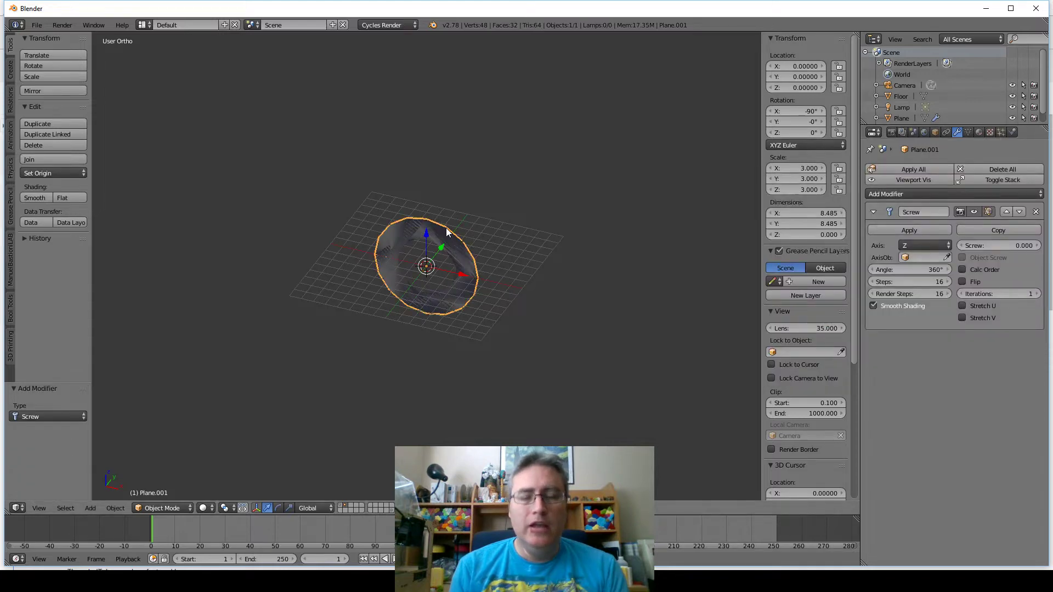
pyautogui.press('z')
pyautogui.moveTo(447, 233); pyautogui.dragTo(426, 242, button='middle')
pyautogui.press('KP_1')
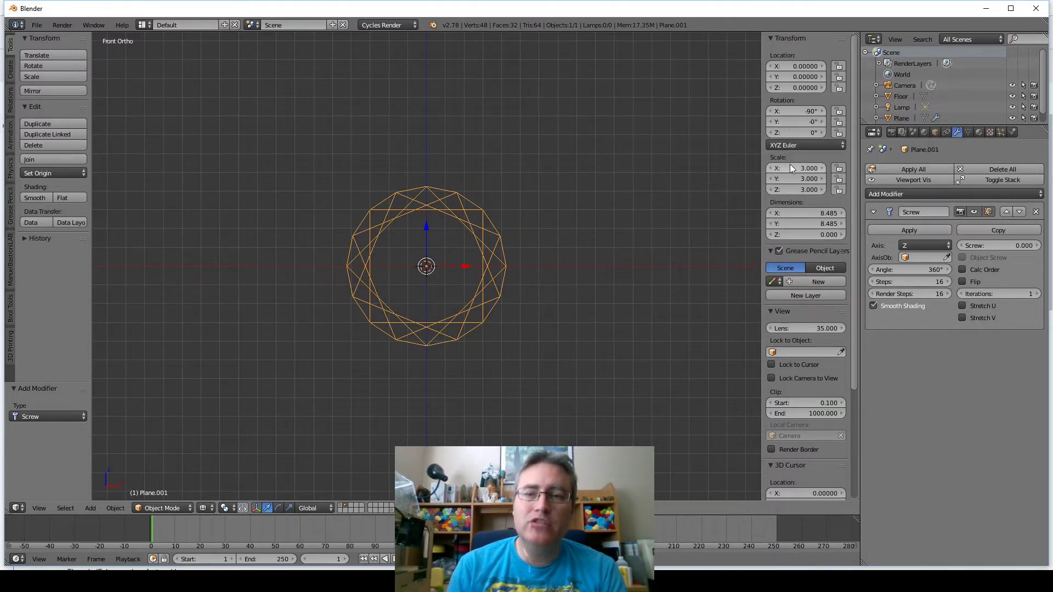
pyautogui.press('z')
pyautogui.moveTo(564, 108)
pyautogui.mouseDown(button='middle')
pyautogui.moveTo(536, 144)
pyautogui.moveTo(535, 211)
pyautogui.mouseUp(button='middle')
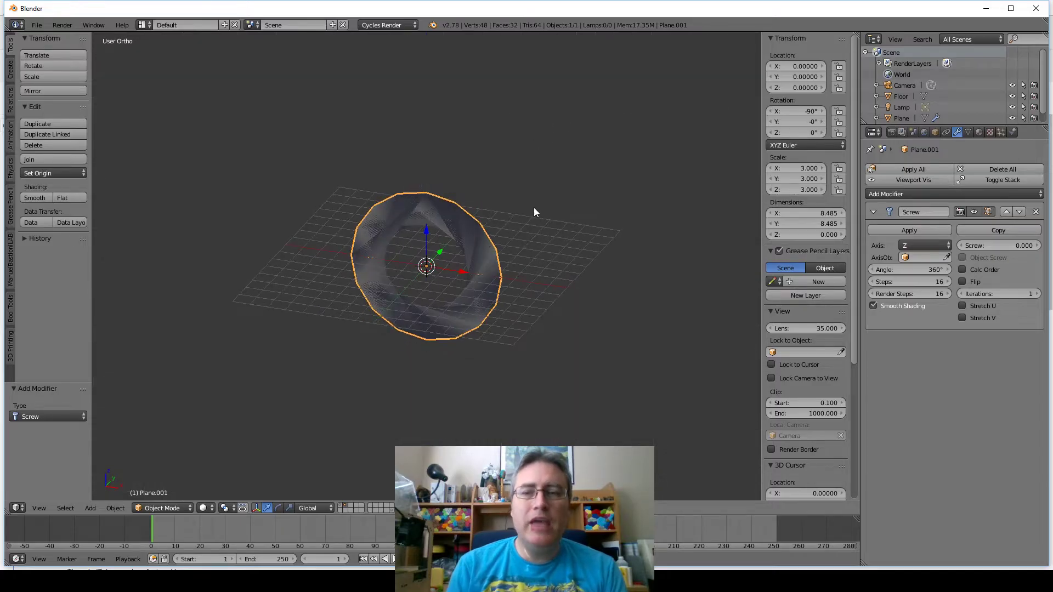
# - Set the Screw modifier's axis to Y, inspect the cone, and bring up Apply transforms
pyautogui.click(946, 245)
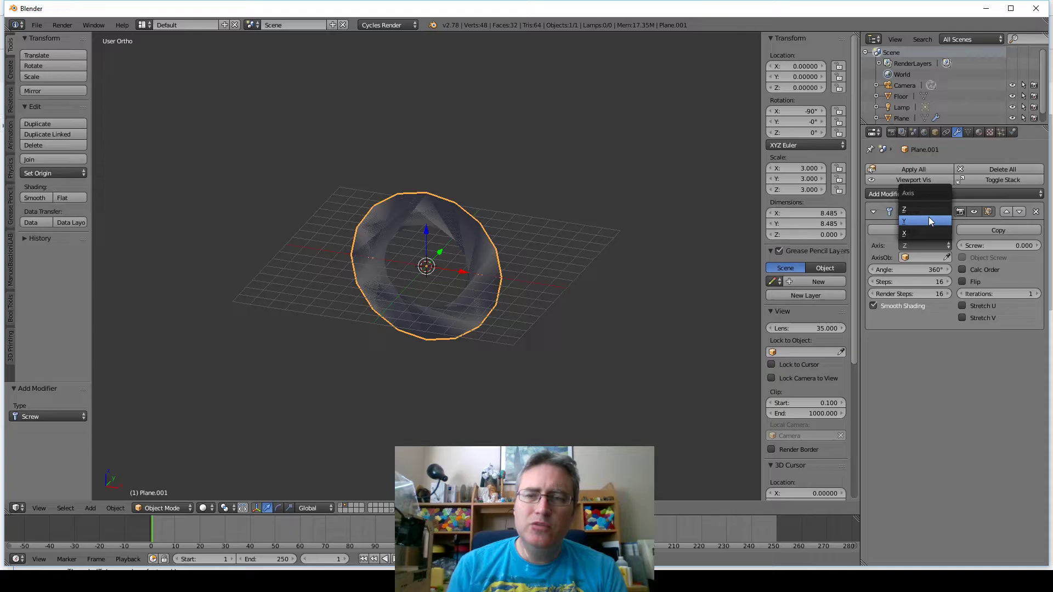
pyautogui.click(929, 218)
pyautogui.moveTo(491, 202); pyautogui.dragTo(531, 213, button='middle')
pyautogui.press('z')
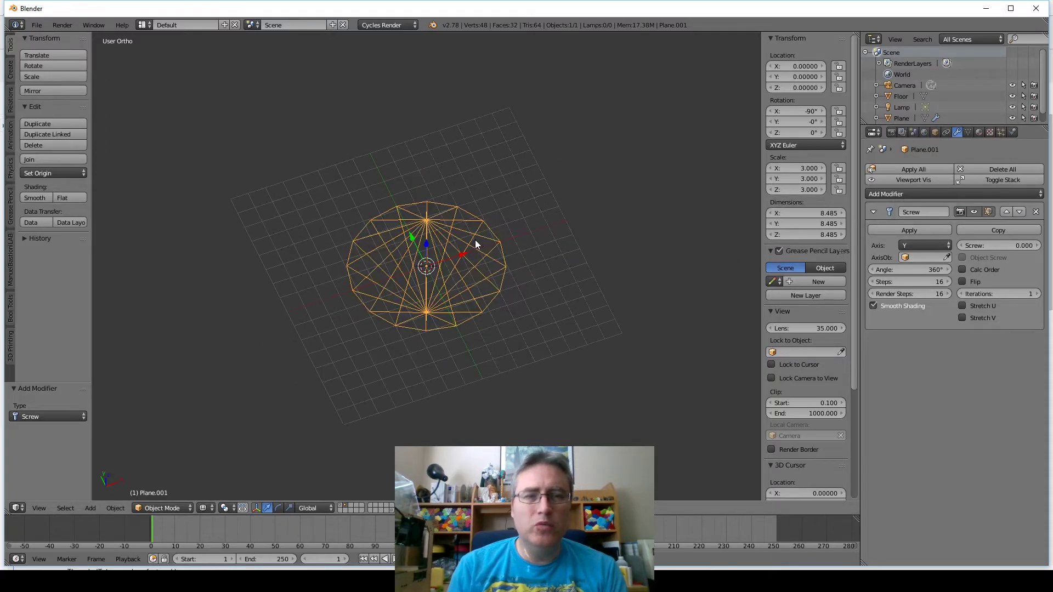
pyautogui.press('z')
pyautogui.moveTo(454, 215); pyautogui.dragTo(411, 173, button='middle')
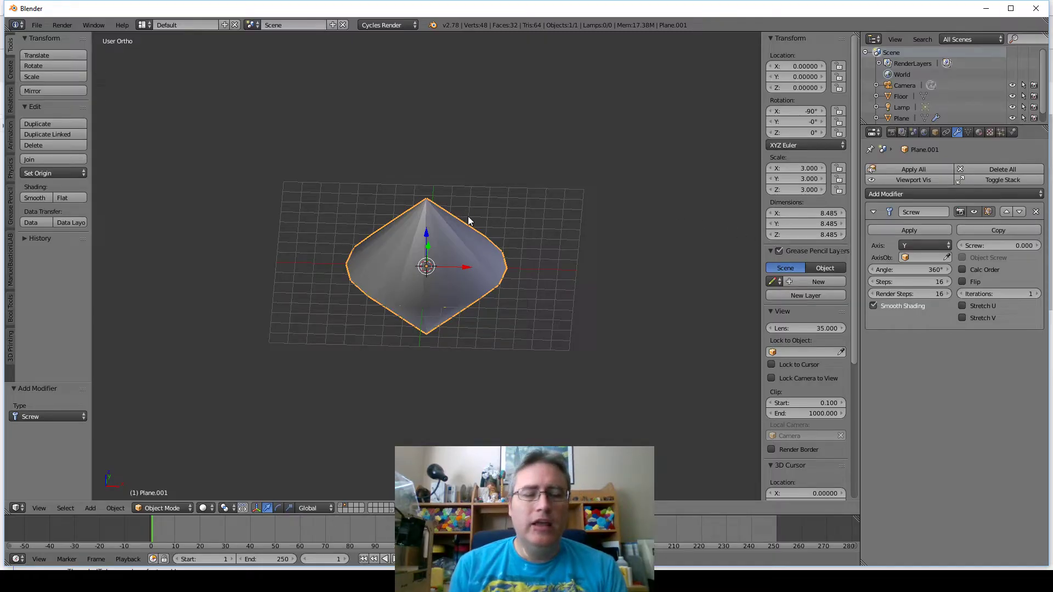
pyautogui.hotkey('ctrl', 'a')
# - Apply the object's rotation and switch the Screw axis to Z
pyautogui.click(442, 227)
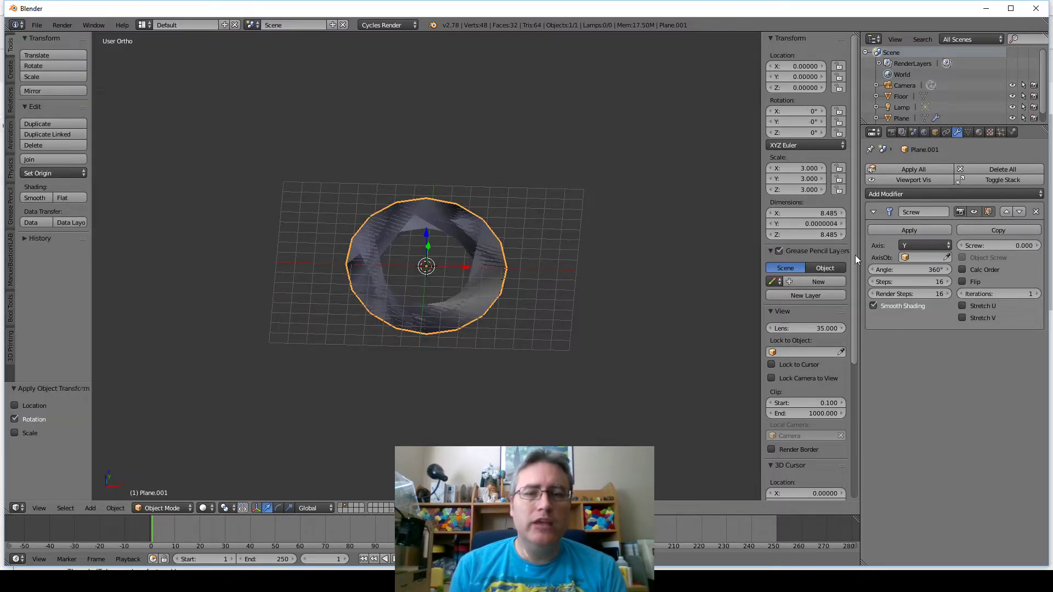
pyautogui.click(921, 245)
pyautogui.click(906, 210)
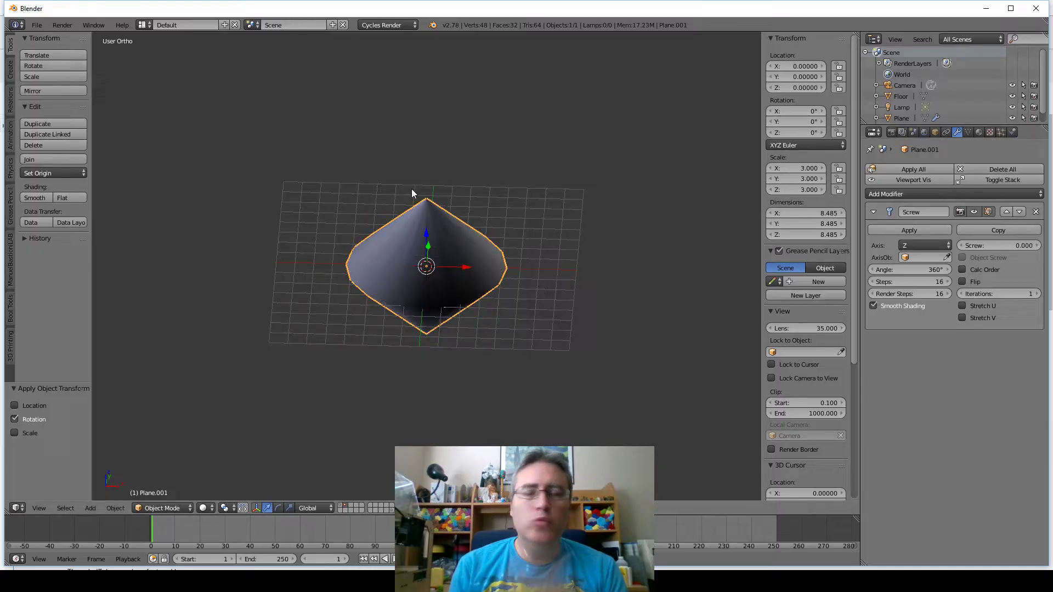
pyautogui.scroll(2, 466, 219)
pyautogui.moveTo(451, 198); pyautogui.dragTo(409, 189, button='middle')
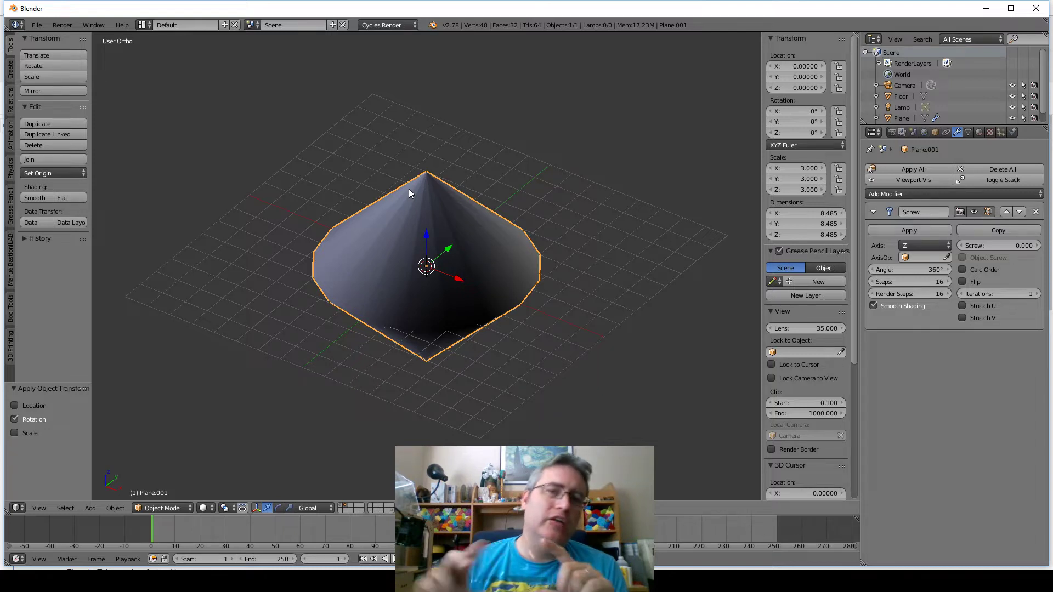
# - Toggle the Screw modifier's viewport display off and on, viewing the cone from the front and angled
pyautogui.click(973, 213)
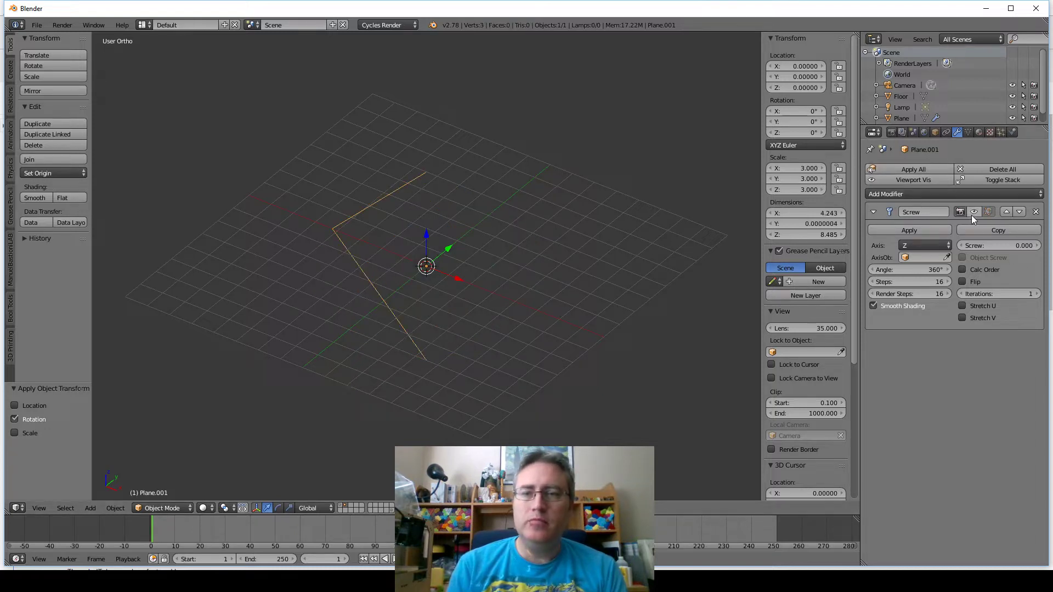
pyautogui.click(974, 212)
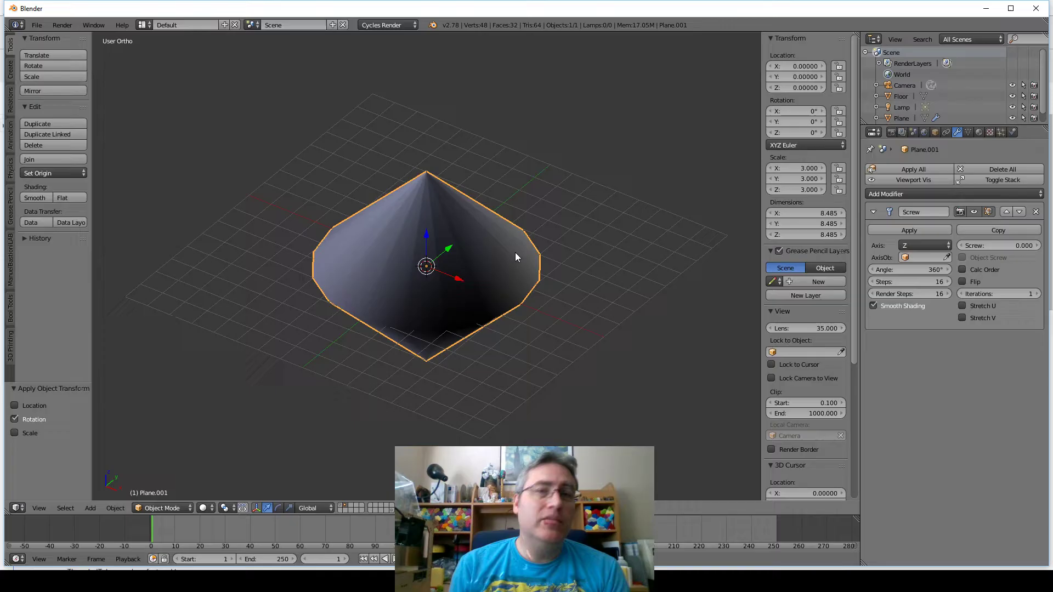
pyautogui.moveTo(515, 256); pyautogui.dragTo(443, 263, button='middle')
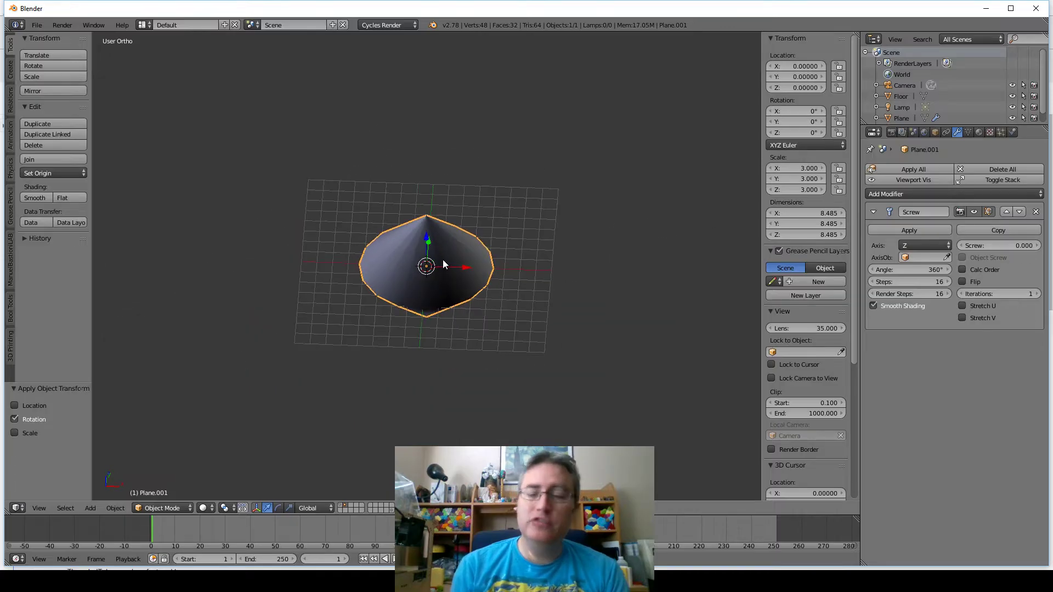
pyautogui.press('KP_1')
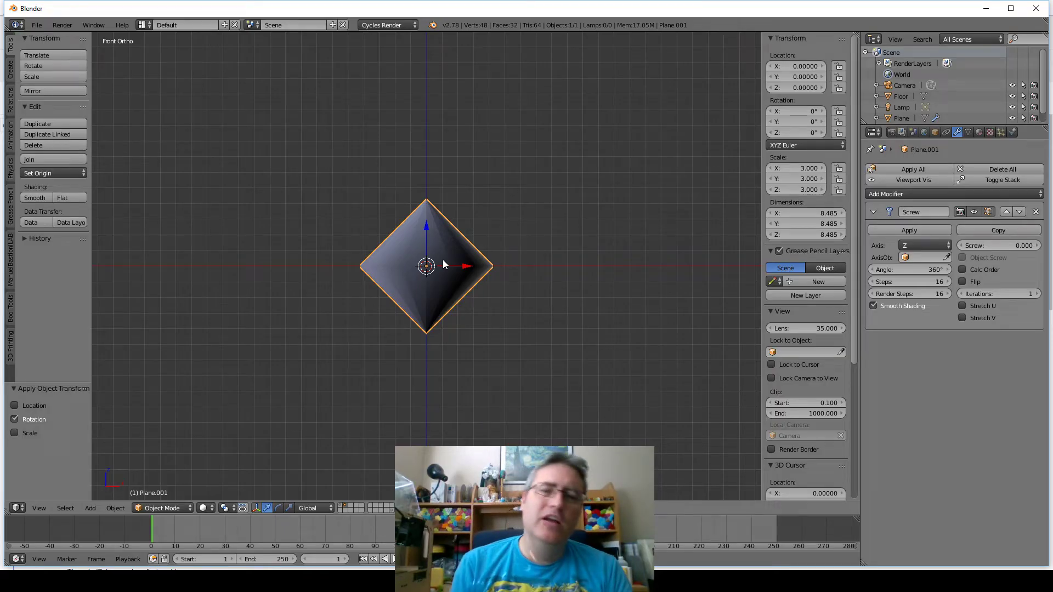
pyautogui.moveTo(422, 272); pyautogui.dragTo(422, 241, button='middle')
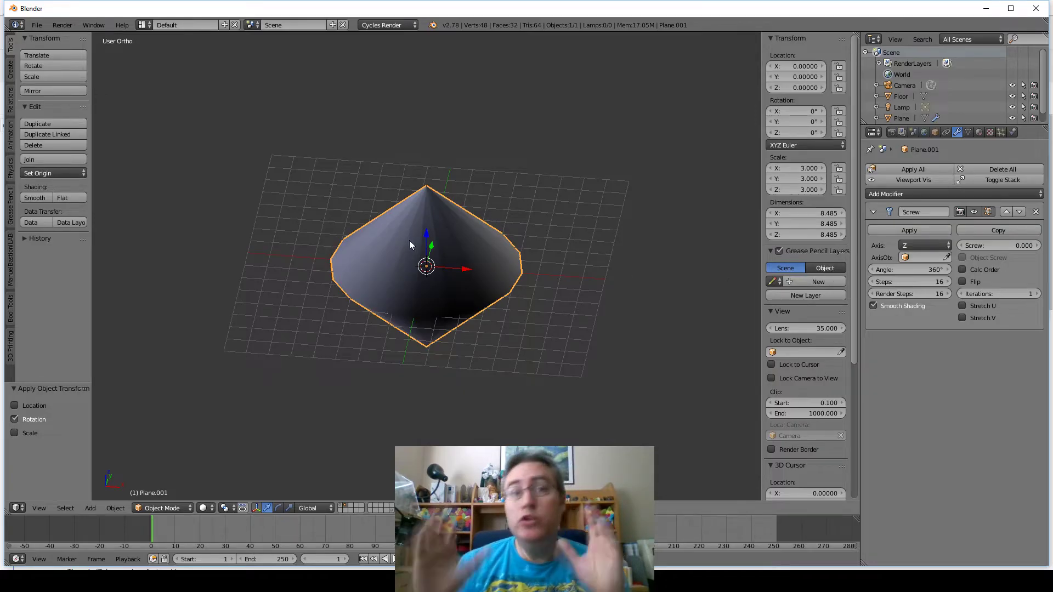
pyautogui.moveTo(409, 240)
pyautogui.mouseDown(button='middle')
pyautogui.moveTo(427, 252)
pyautogui.moveTo(395, 226)
pyautogui.moveTo(416, 241)
pyautogui.mouseUp(button='middle')
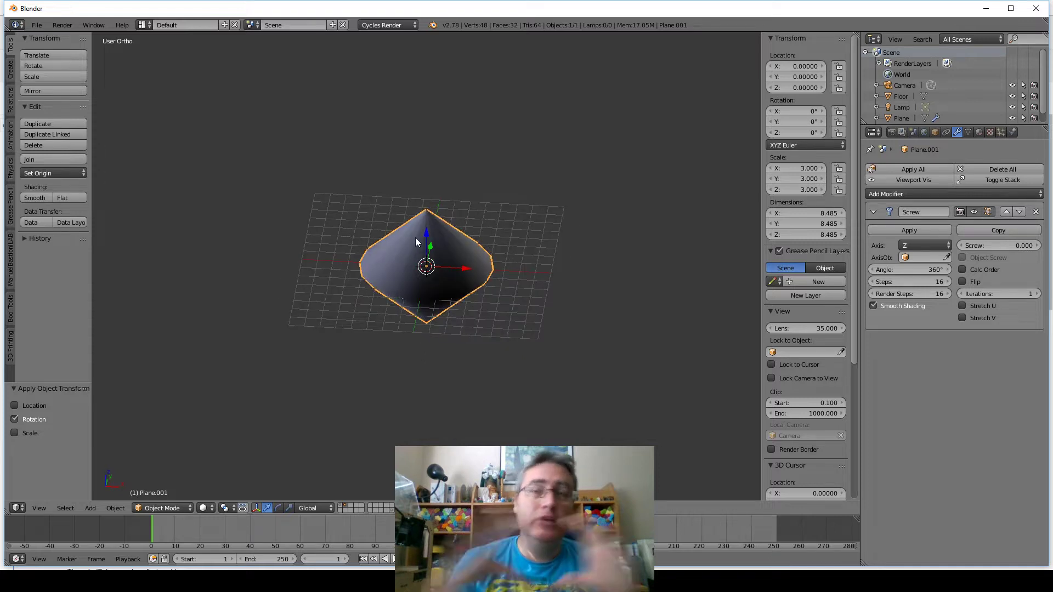
# - Cancel the object grab and instead move all profile vertices -15 along X
pyautogui.press('g')
pyautogui.press('x')
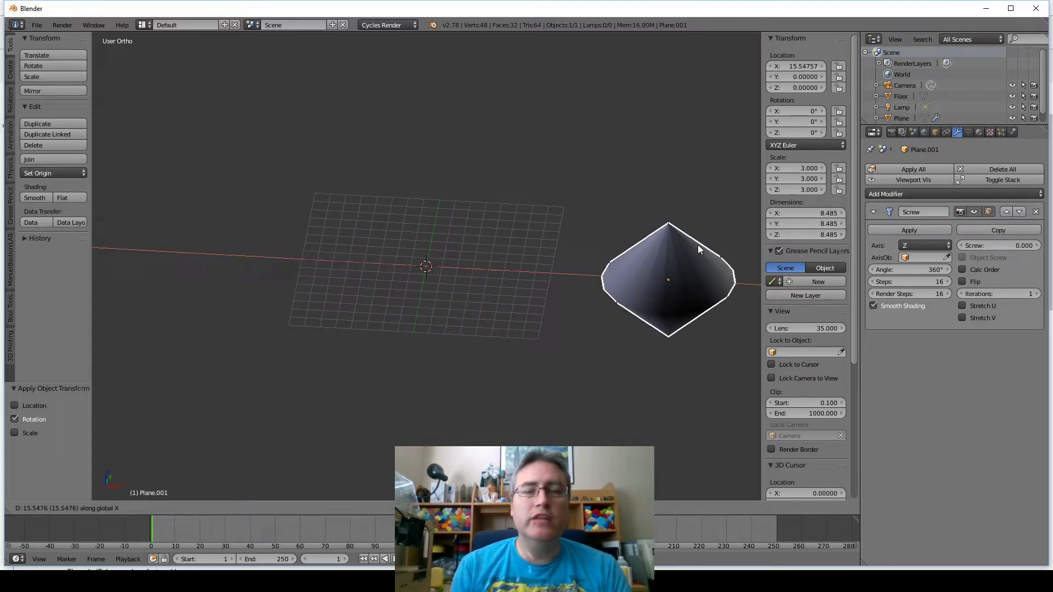
pyautogui.rightClick(428, 181)
pyautogui.press('Tab')
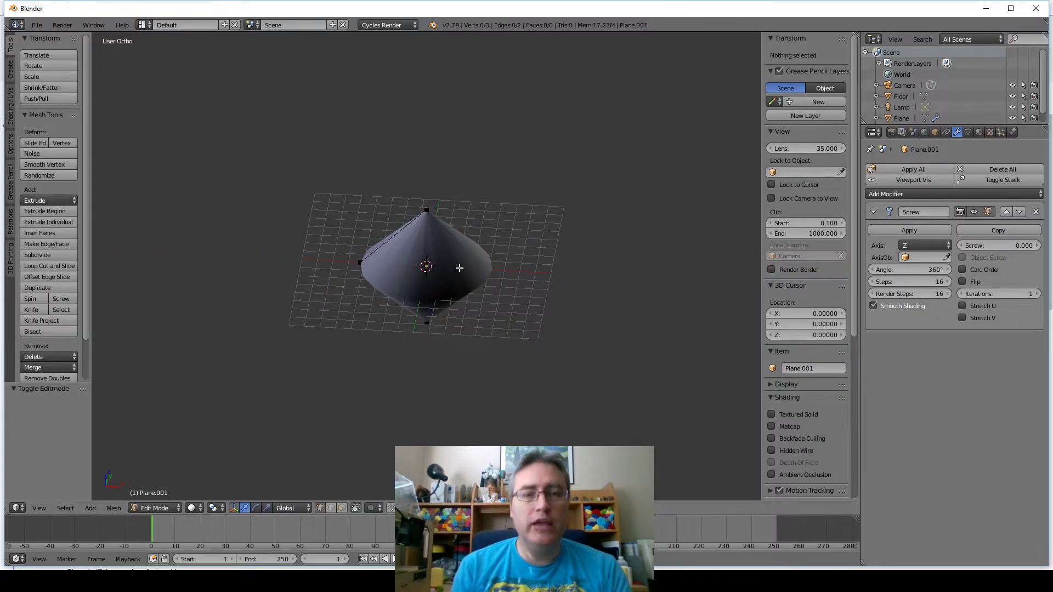
pyautogui.press('a')
pyautogui.press('g')
pyautogui.press('x')
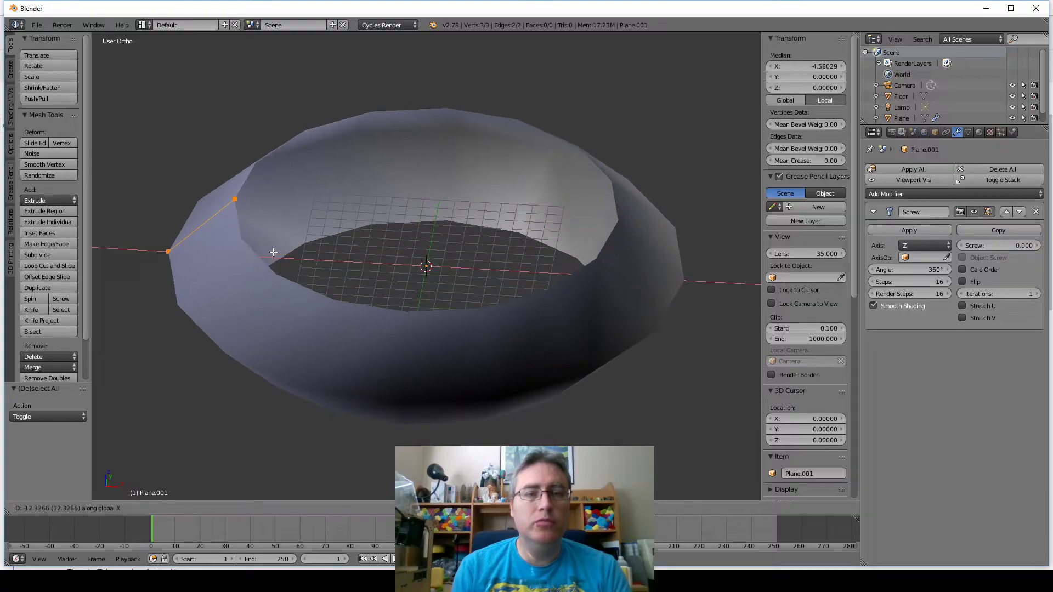
pyautogui.write('-15')
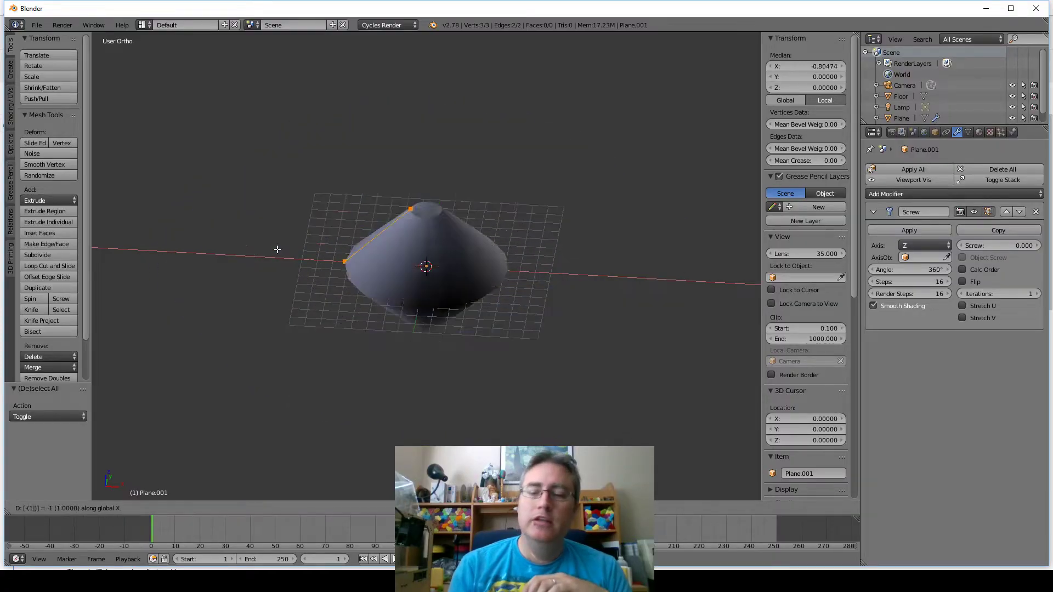
pyautogui.press('Return')
pyautogui.scroll(-3, 277, 249)
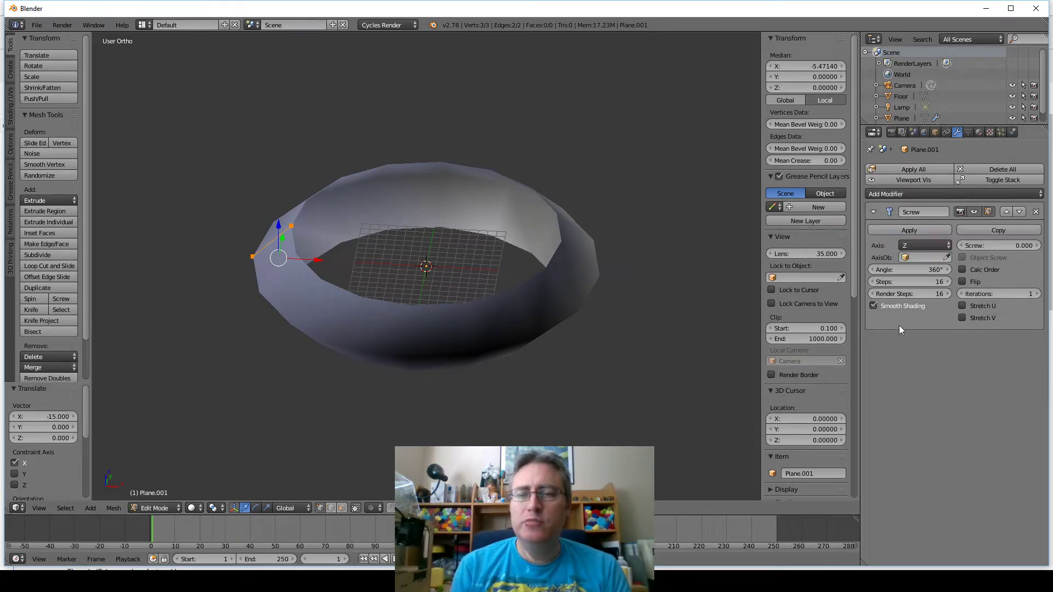
# - Turn off the Screw modifier's Smooth Shading and return to Object Mode
pyautogui.click(873, 306)
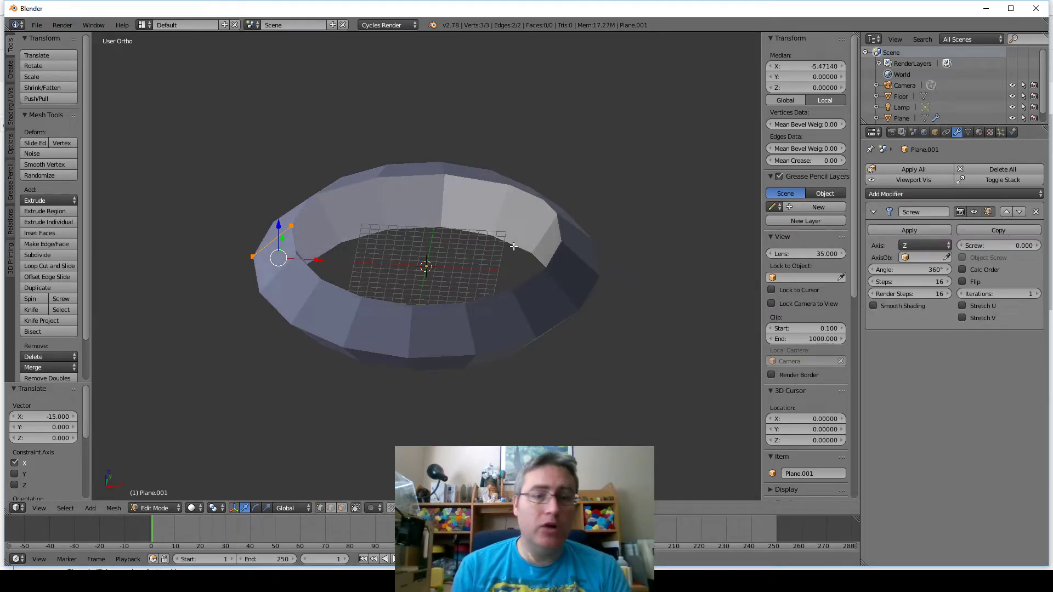
pyautogui.press('Tab')
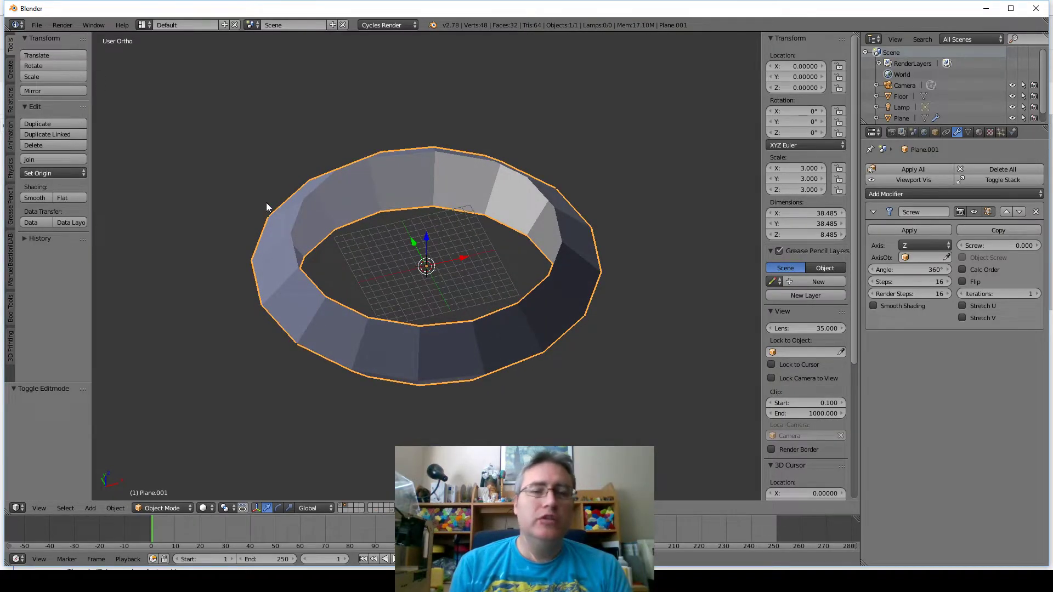
pyautogui.moveTo(267, 207); pyautogui.dragTo(382, 175, button='middle')
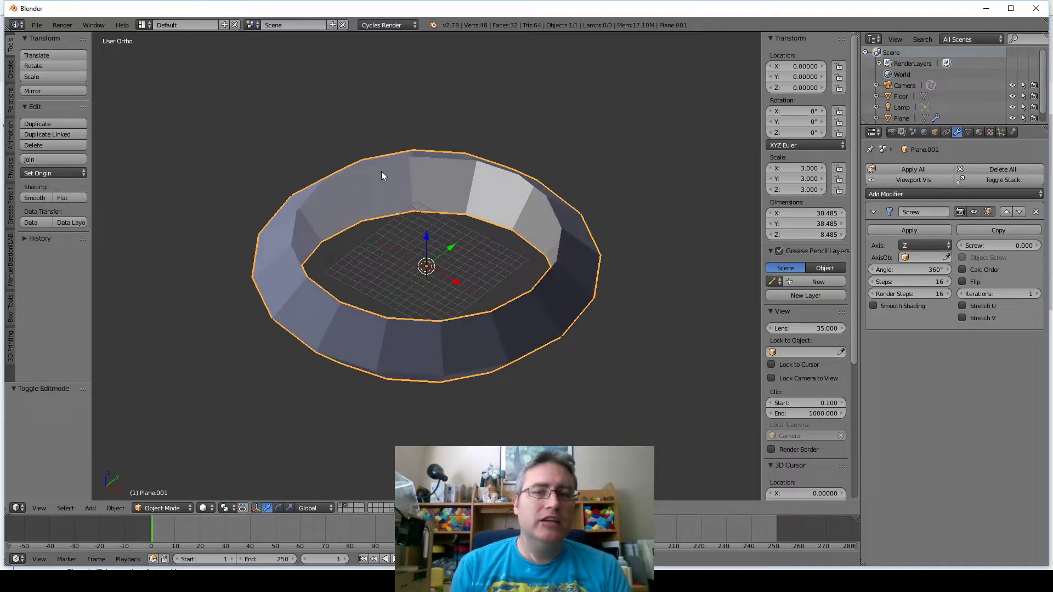
pyautogui.moveTo(459, 174); pyautogui.dragTo(427, 216, button='middle')
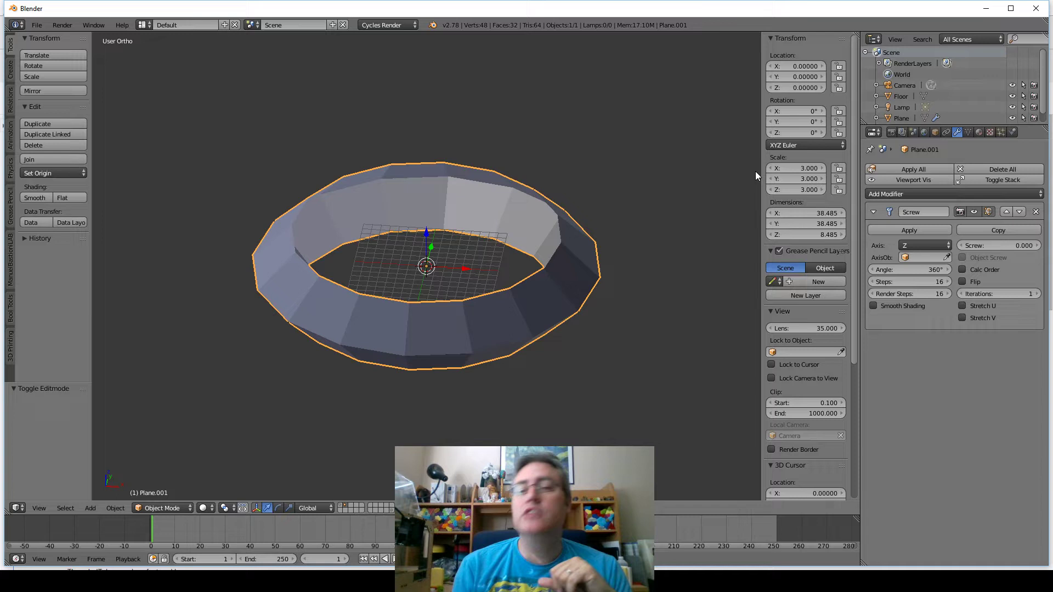
# - Enable Calc Order on the Screw modifier, leaving Flip normals off
pyautogui.click(965, 280)
pyautogui.click(965, 279)
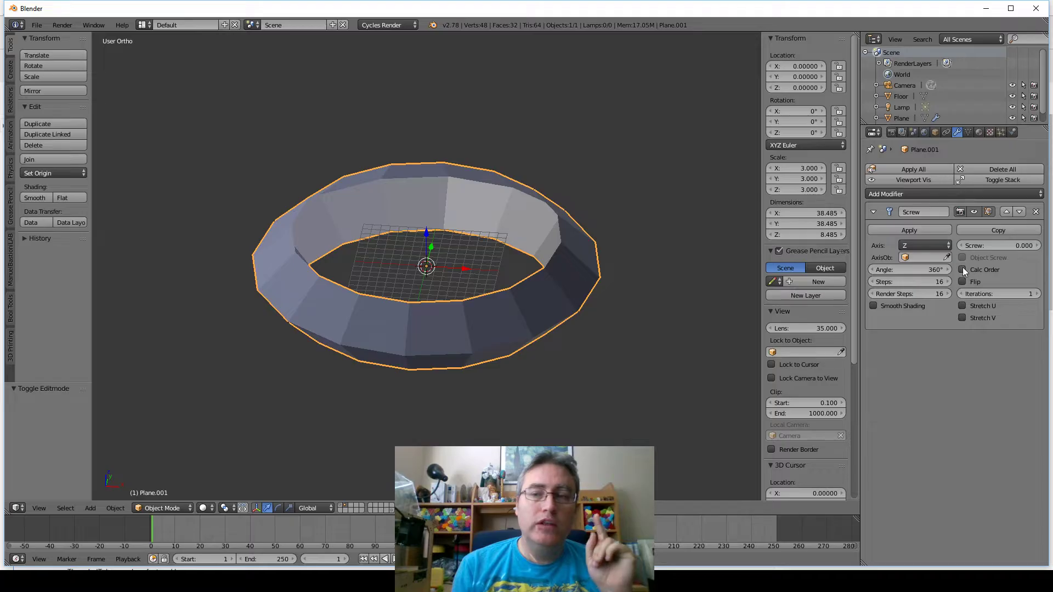
pyautogui.click(962, 269)
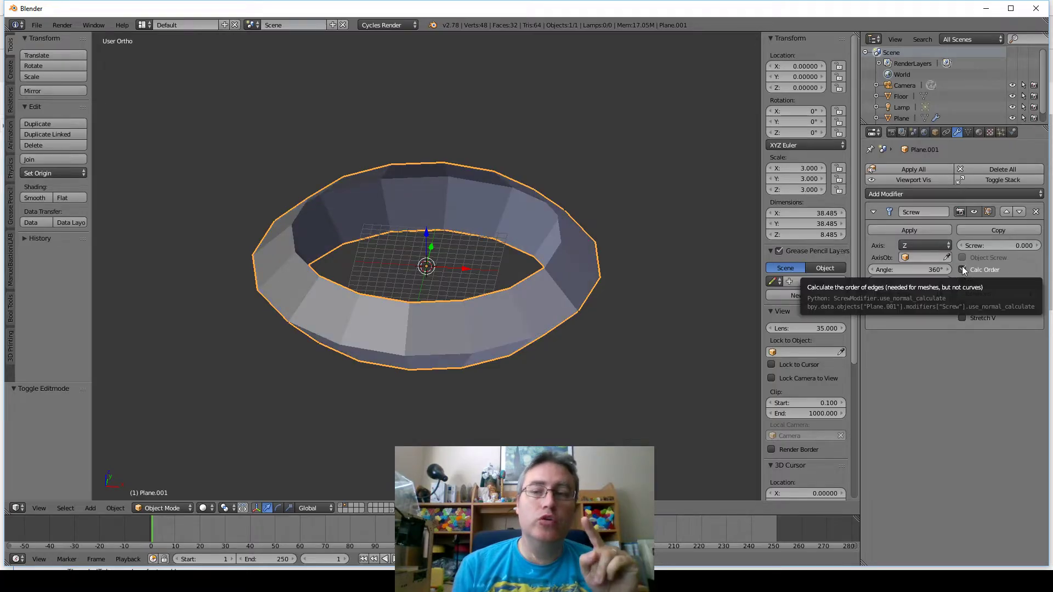
pyautogui.click(962, 282)
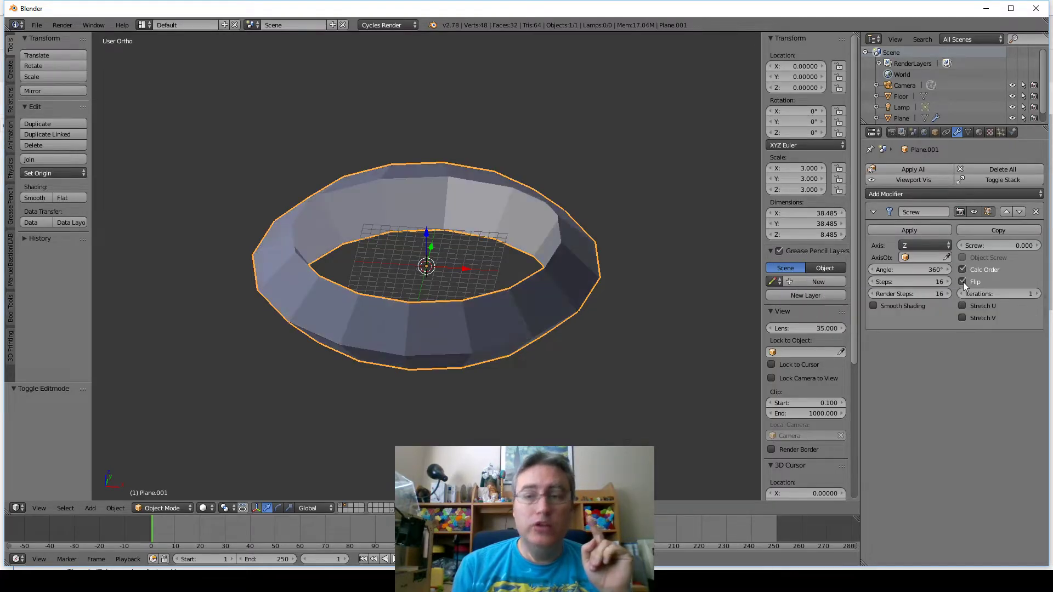
pyautogui.click(962, 281)
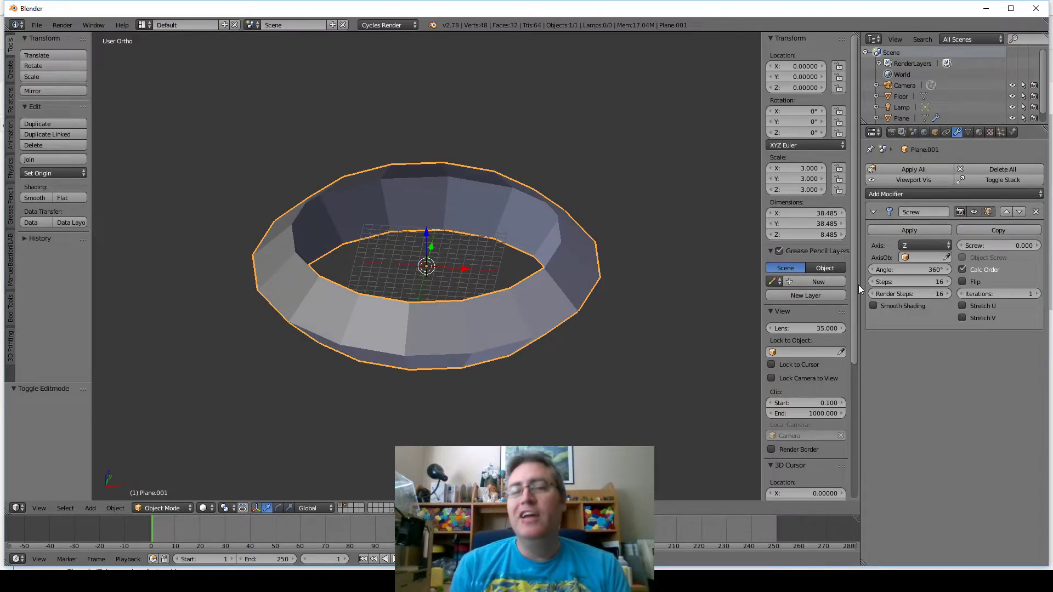
pyautogui.scroll(-1, 445, 239)
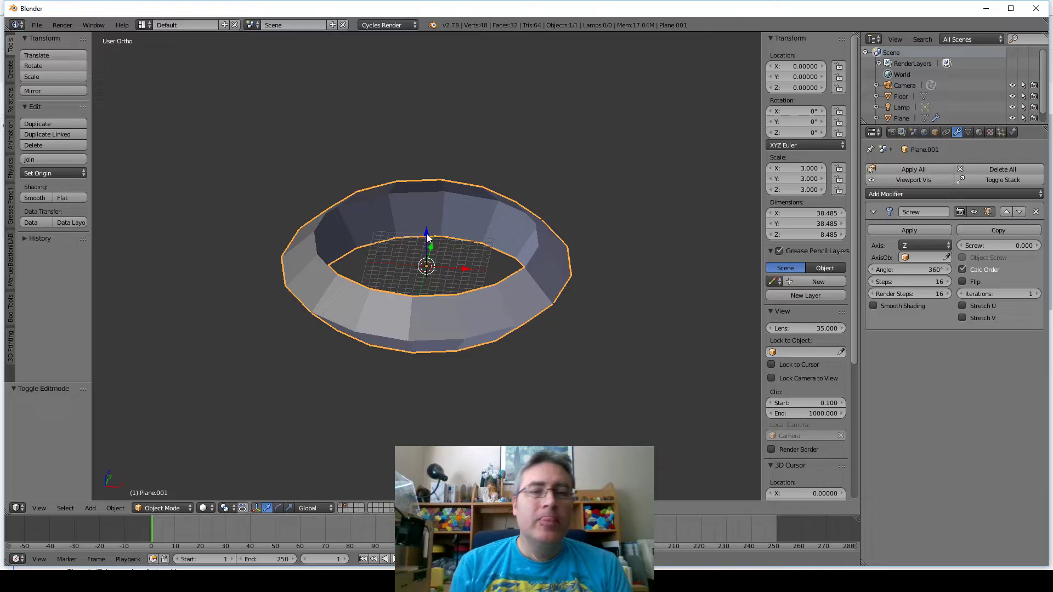
pyautogui.scroll(3, 427, 233)
pyautogui.moveTo(442, 225); pyautogui.dragTo(405, 231, button='middle')
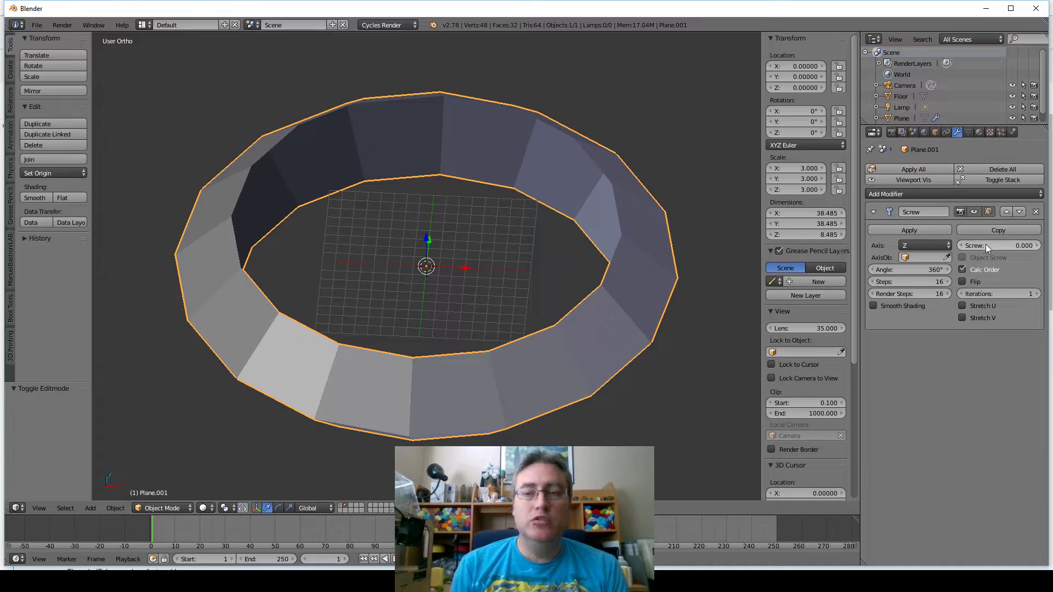
# - Set the Screw offset to 8.485, the ring's Z dimension, making one open helical turn
pyautogui.click(1037, 246)
pyautogui.moveTo(1008, 248)
pyautogui.mouseDown()
pyautogui.moveTo(1041, 248)
pyautogui.moveTo(1020, 244)
pyautogui.mouseUp()
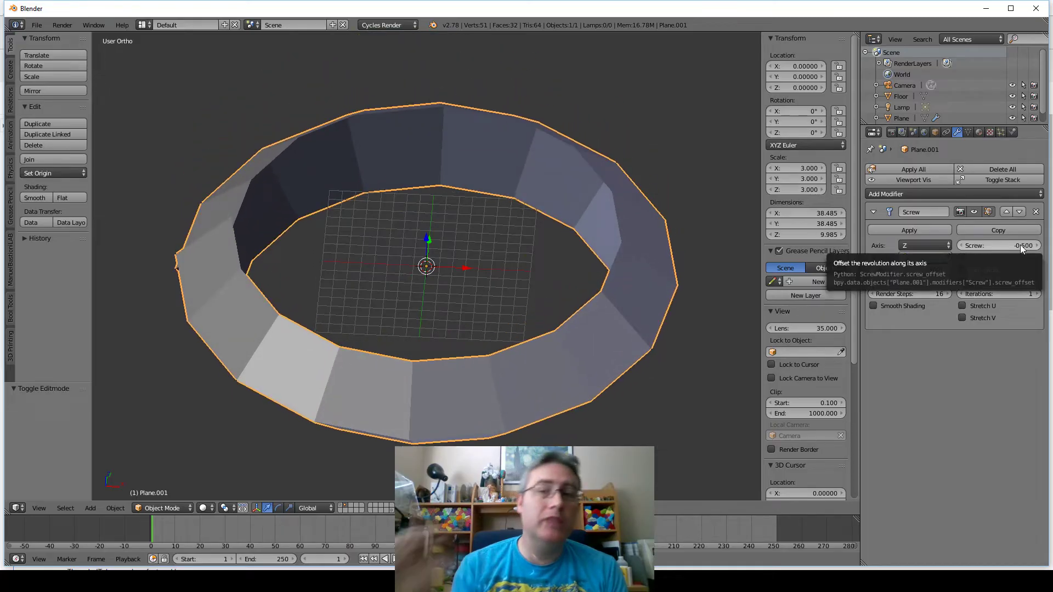
pyautogui.press('BackSpace')
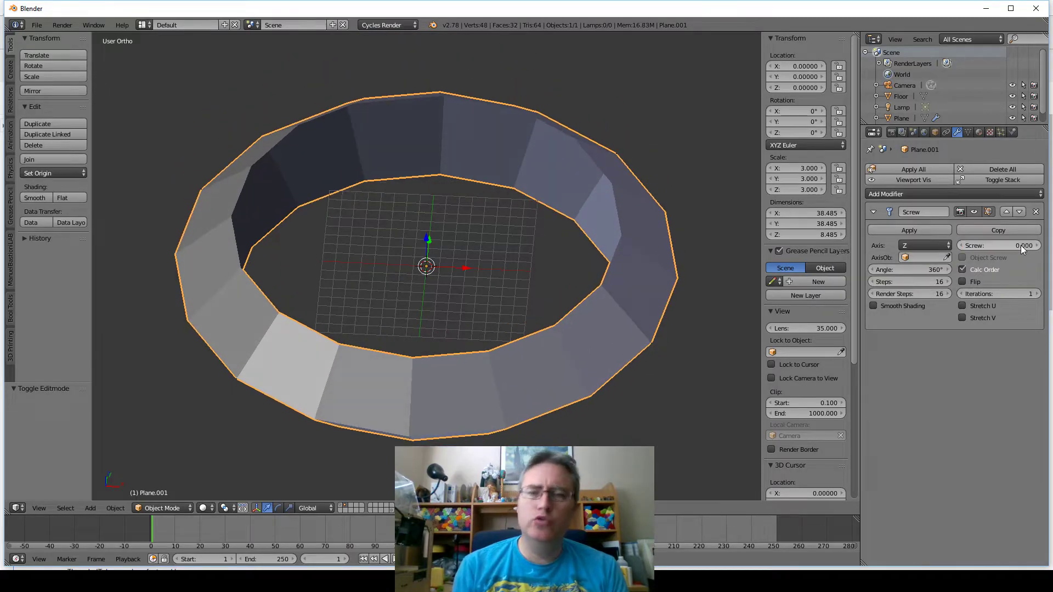
pyautogui.moveTo(341, 252); pyautogui.dragTo(372, 256, button='middle')
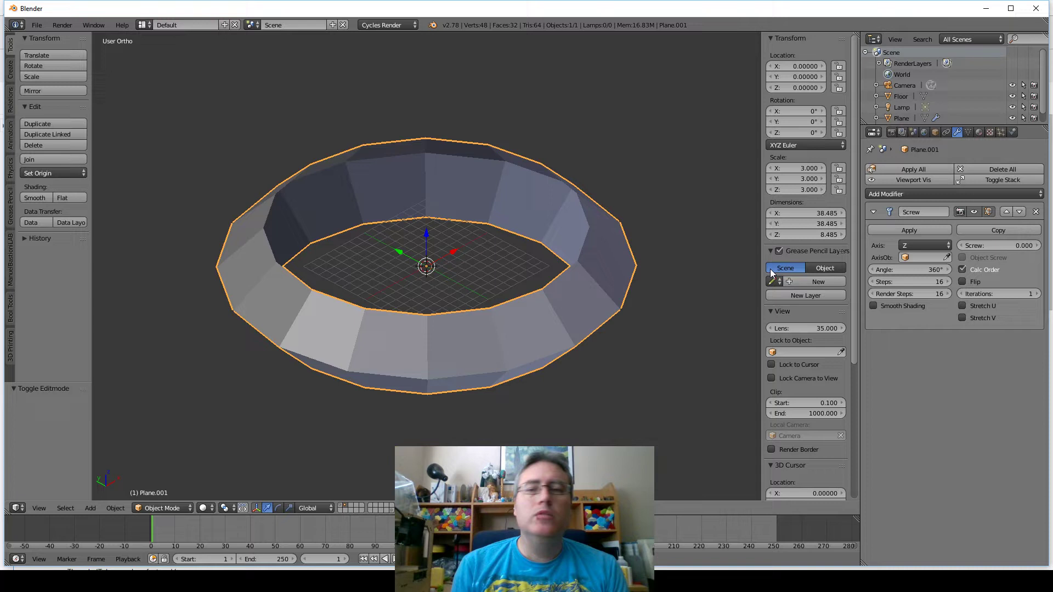
pyautogui.click(822, 237)
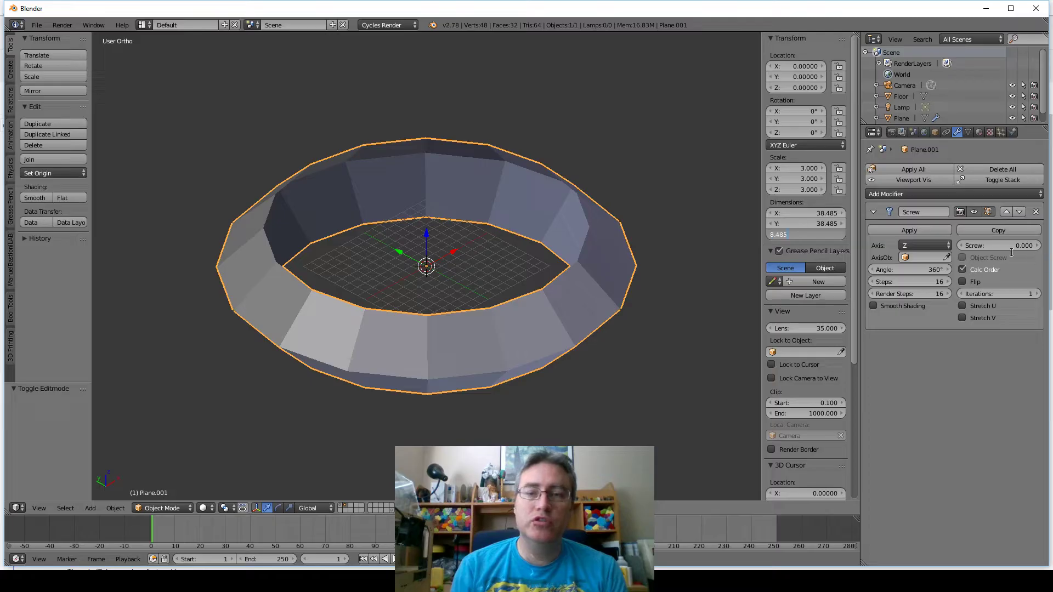
pyautogui.press('Return')
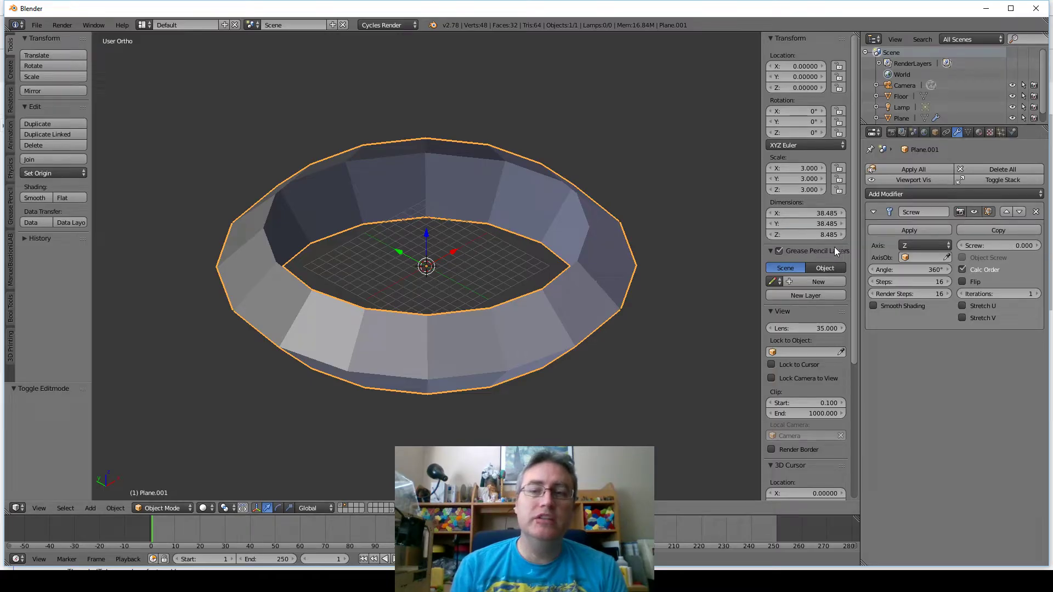
pyautogui.click(1014, 245)
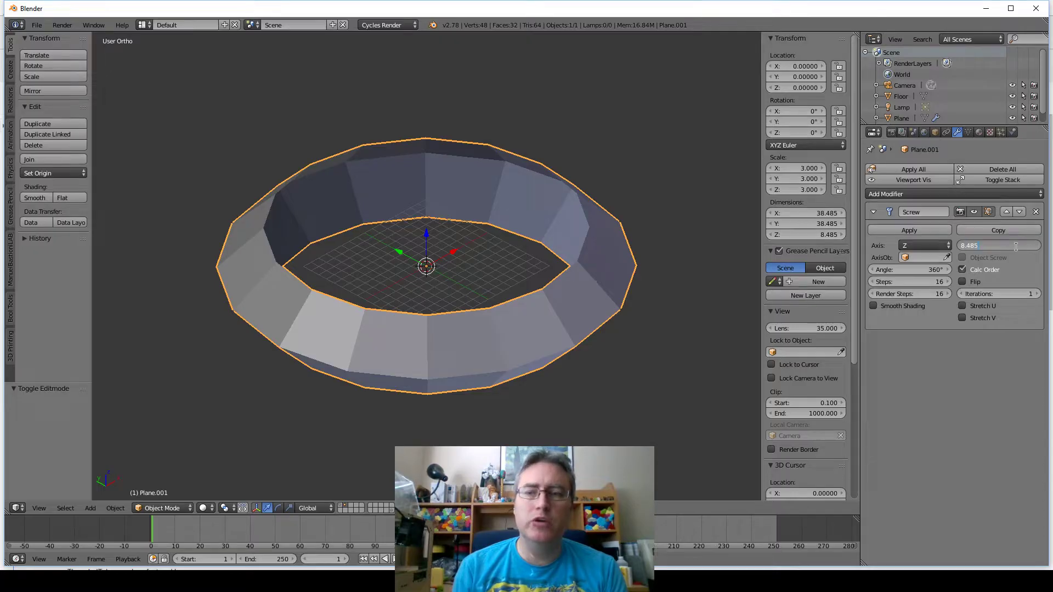
pyautogui.press('Return')
pyautogui.scroll(-3, 492, 215)
pyautogui.moveTo(493, 215); pyautogui.dragTo(392, 188, button='middle')
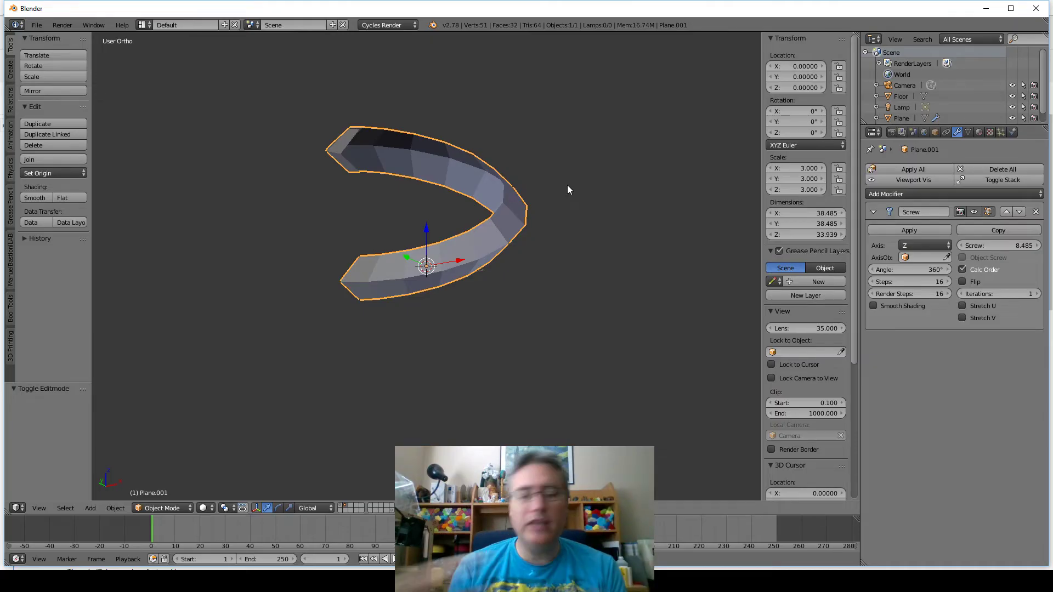
# - Apply the ring's scale to its mesh and inspect it in wireframe and solid
pyautogui.hotkey('ctrl', 'a')
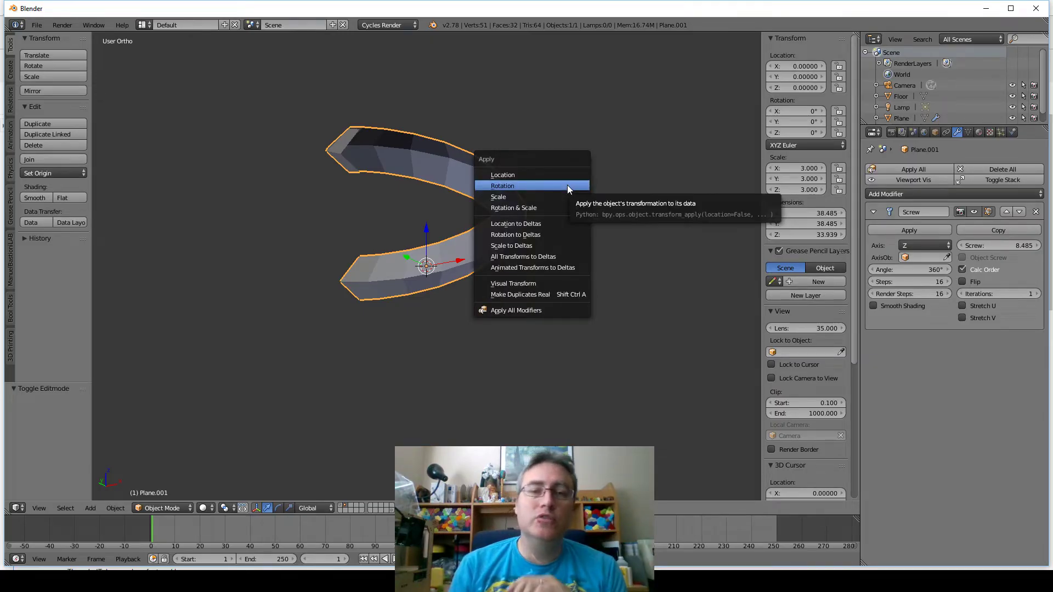
pyautogui.click(555, 196)
pyautogui.scroll(3, 291, 279)
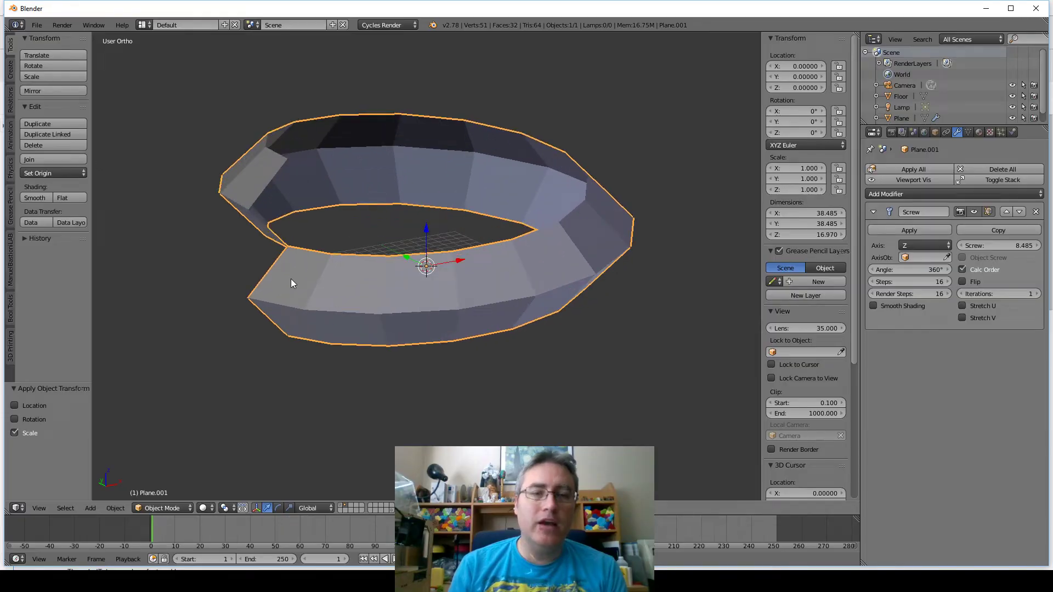
pyautogui.moveTo(291, 279); pyautogui.dragTo(419, 208, button='middle')
pyautogui.scroll(8, 545, 141)
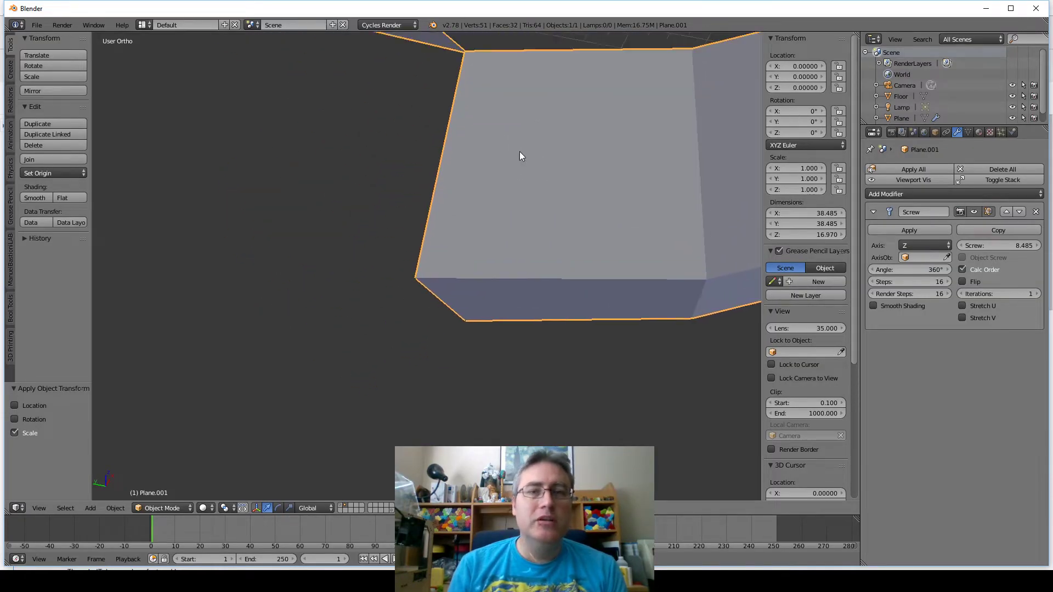
pyautogui.press('z')
pyautogui.scroll(-6, 433, 159)
pyautogui.press('z')
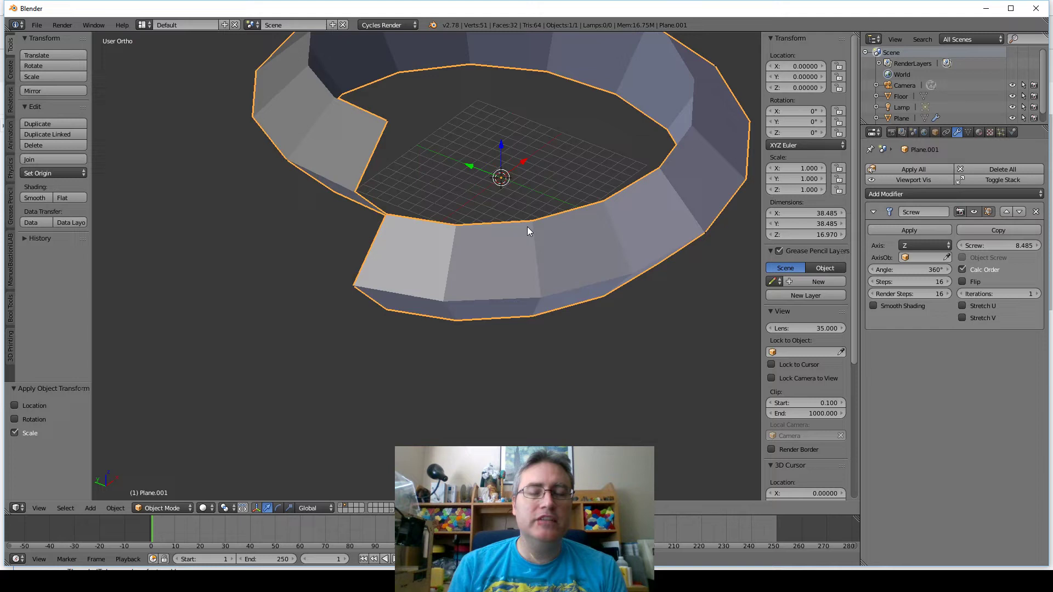
pyautogui.moveTo(527, 226); pyautogui.dragTo(482, 185, button='middle')
pyautogui.scroll(-2, 482, 187)
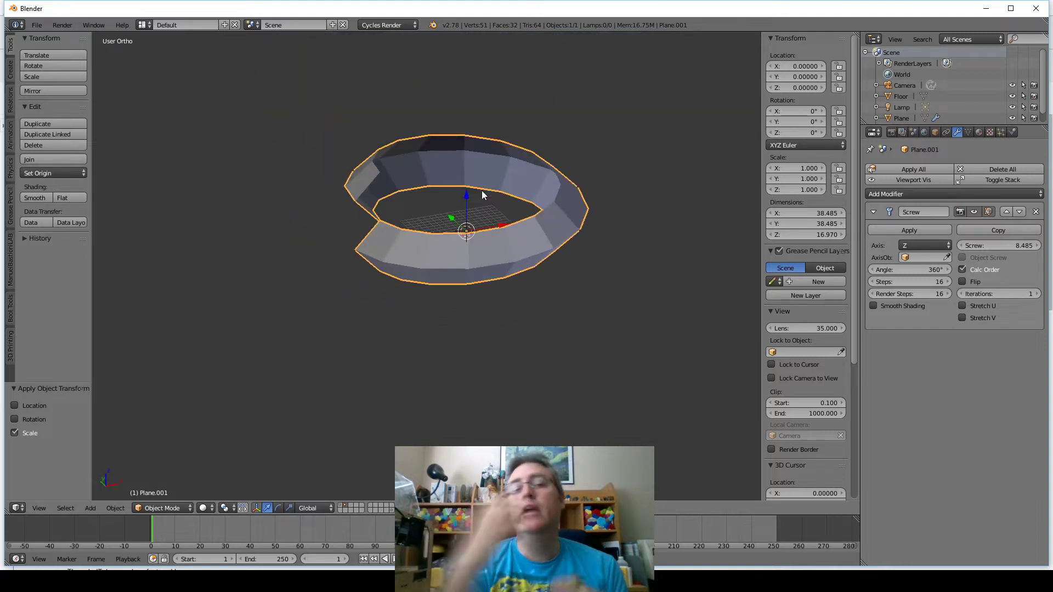
# - Set the Screw modifier's Iterations to 12, stacking the spiral into a 110.305-tall tube
pyautogui.click(1038, 296)
pyautogui.click(1037, 294)
pyautogui.click(1023, 292)
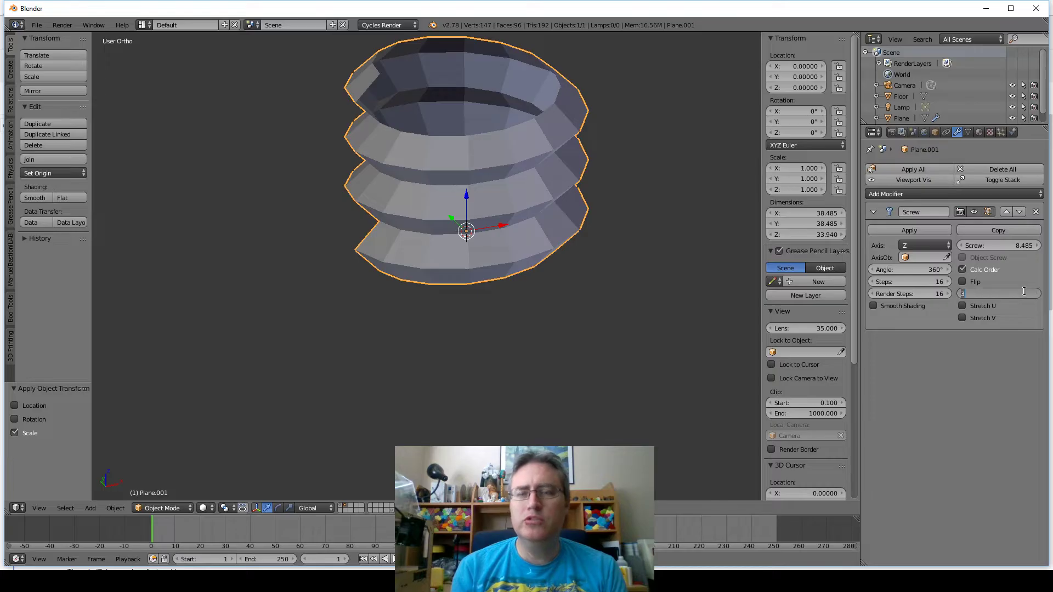
pyautogui.press('Return')
pyautogui.scroll(-5, 493, 295)
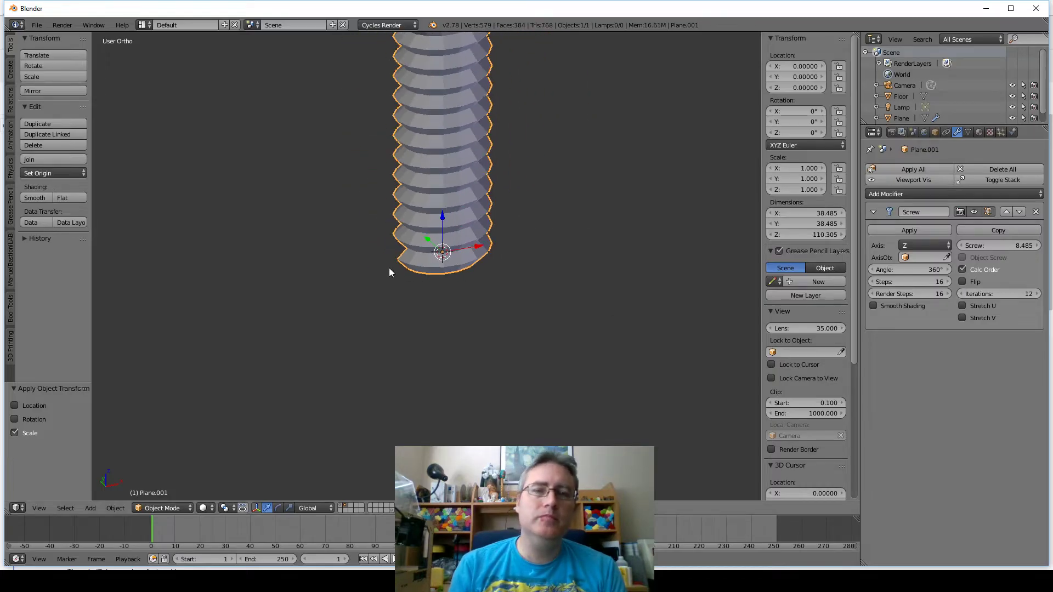
pyautogui.scroll(4, 463, 311)
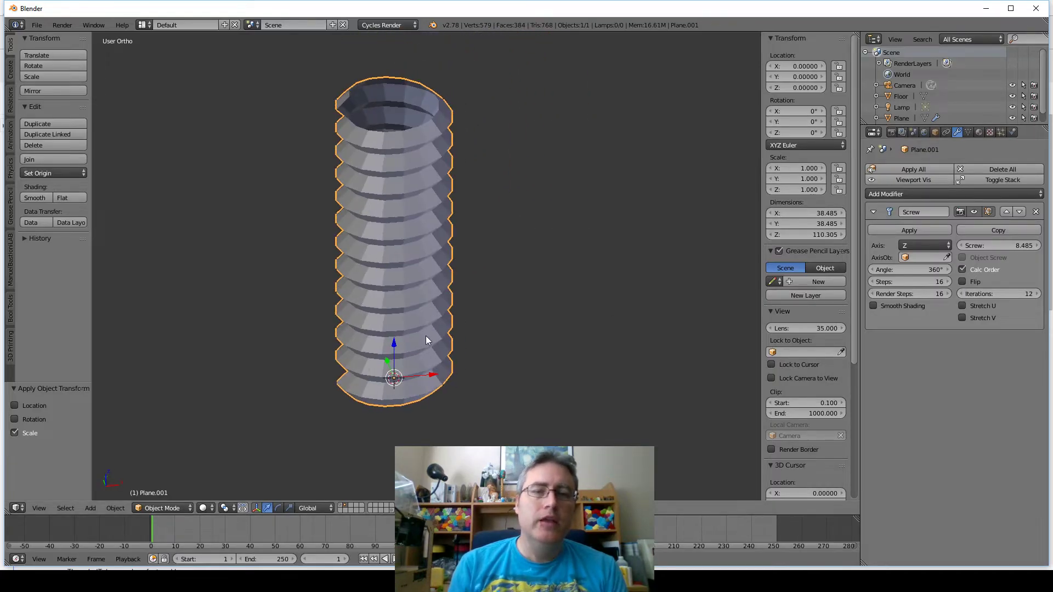
# - Switch to the smoothing thread and view the ThreadedTube preview image tab
pyautogui.moveTo(277, 581)
pyautogui.click(336, 535)
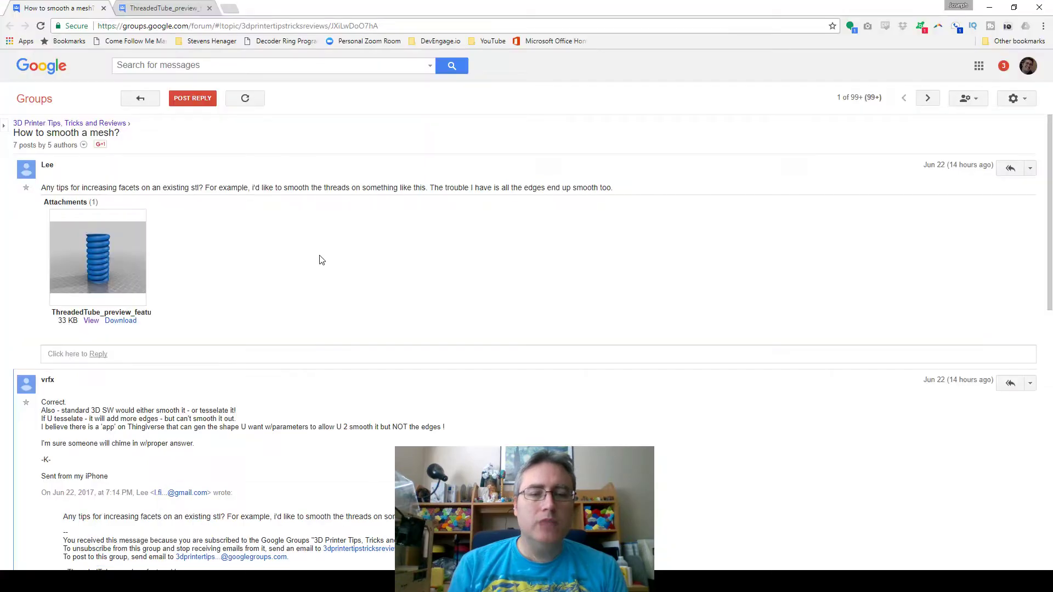
pyautogui.click(181, 8)
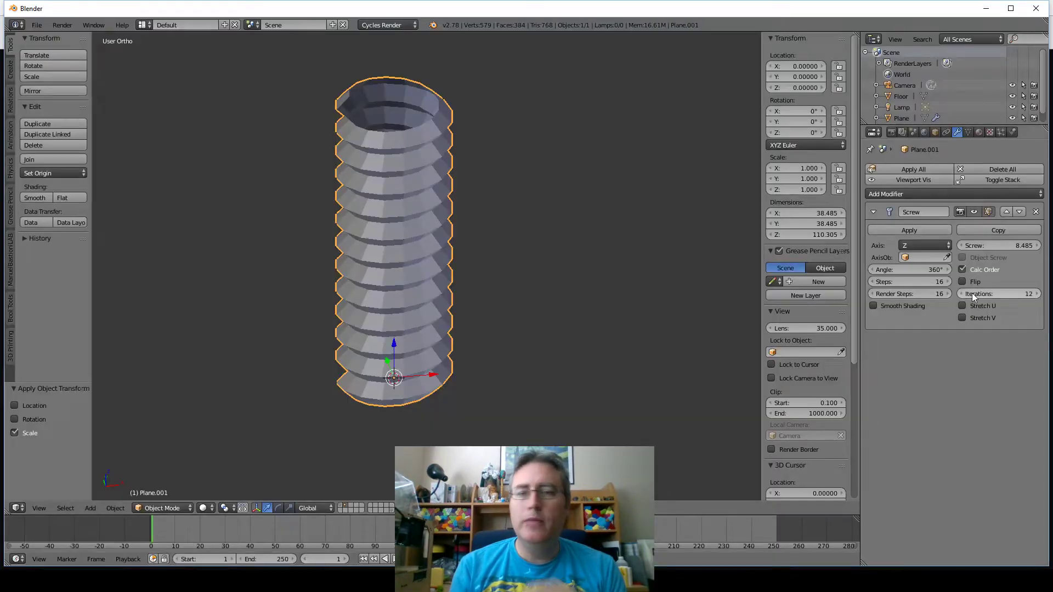
# - Add a Solidify modifier with thickness 2 and inspect the thickened threads
pyautogui.click(910, 194)
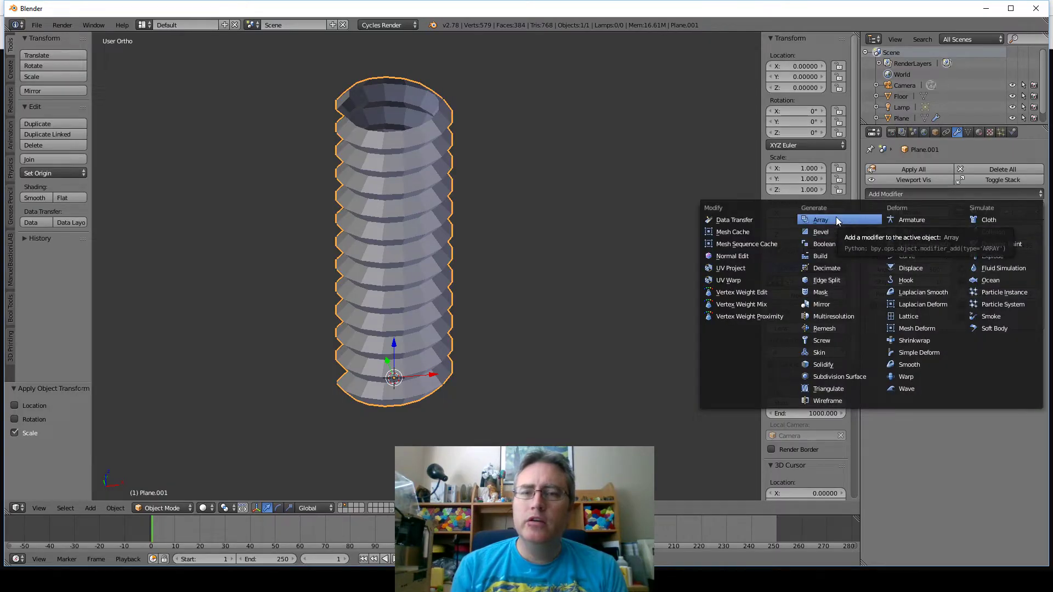
pyautogui.click(842, 364)
pyautogui.scroll(2, 425, 222)
pyautogui.scroll(3, 510, 332)
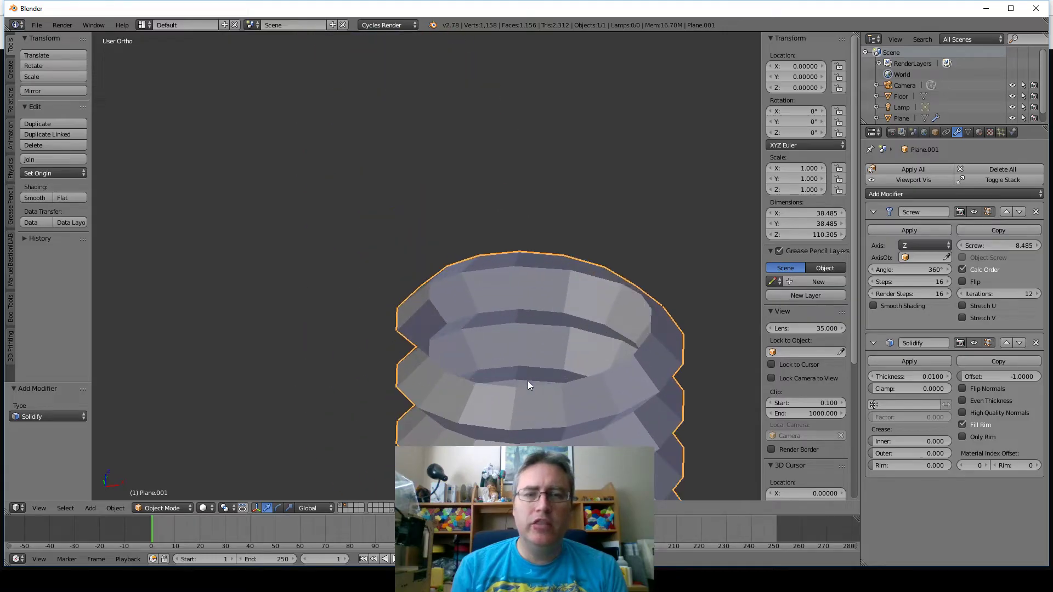
pyautogui.click(908, 376)
pyautogui.write('2')
pyautogui.press('Return')
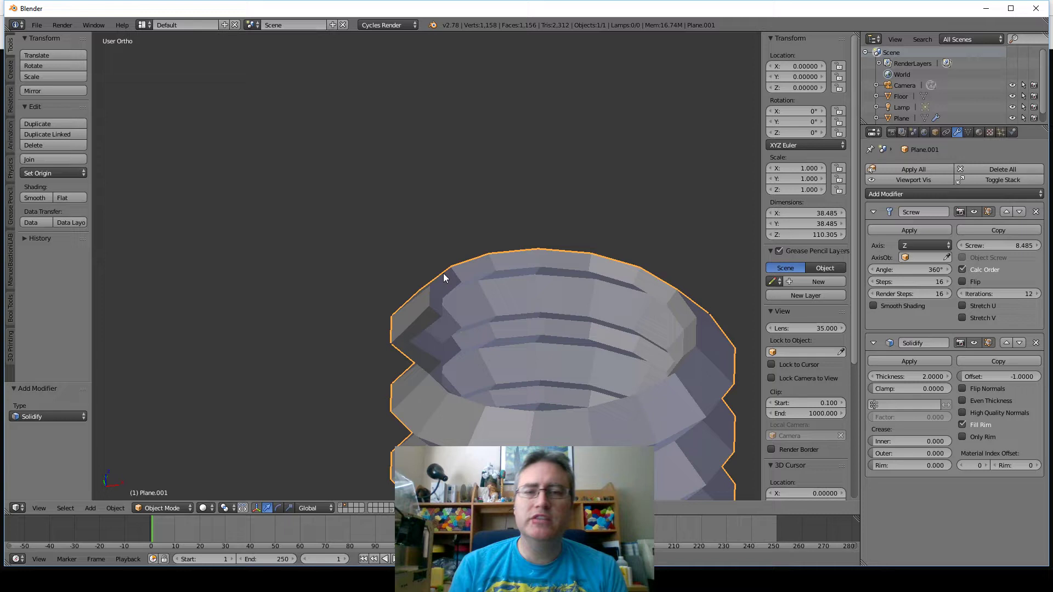
pyautogui.keyDown('shift'); pyautogui.moveTo(443, 273); pyautogui.dragTo(370, 153, button='middle'); pyautogui.keyUp('shift')
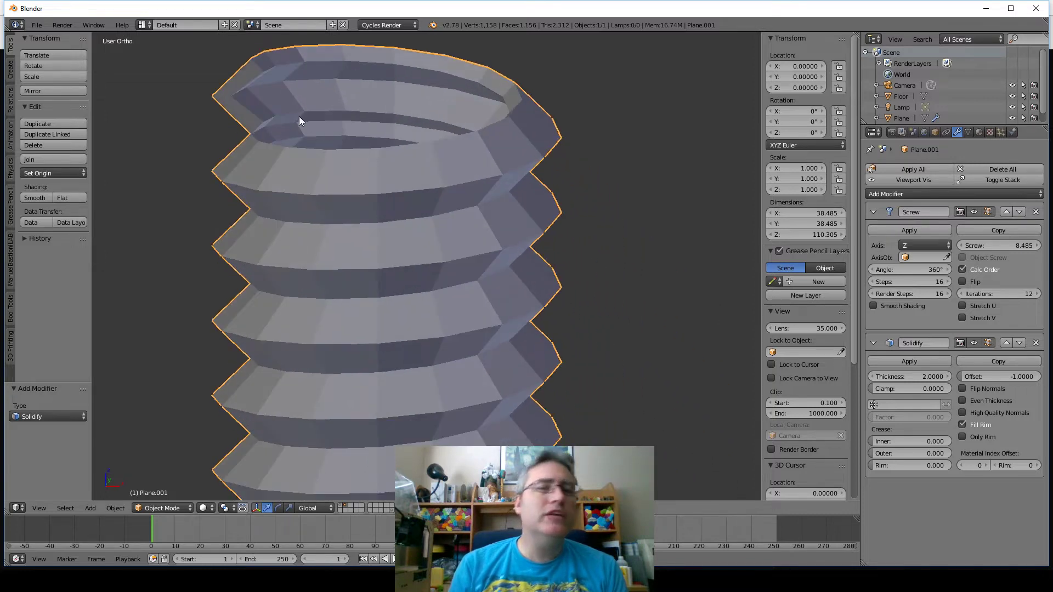
pyautogui.moveTo(299, 116); pyautogui.dragTo(375, 130, button='middle')
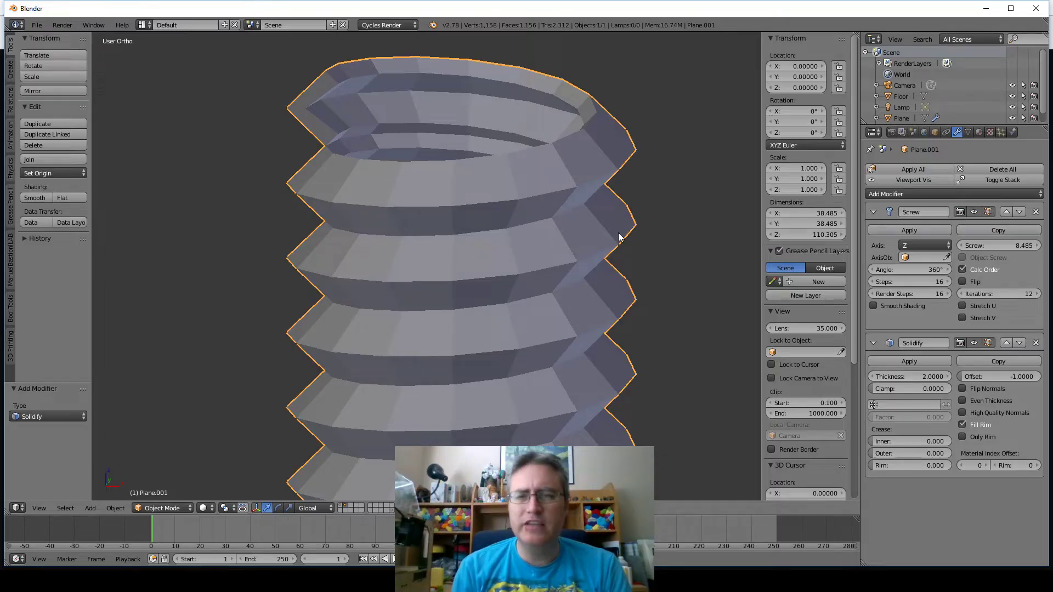
# - Apply the Screw modifier to Plane.001 and inspect its overlapping vertices in Edit Mode
pyautogui.click(906, 234)
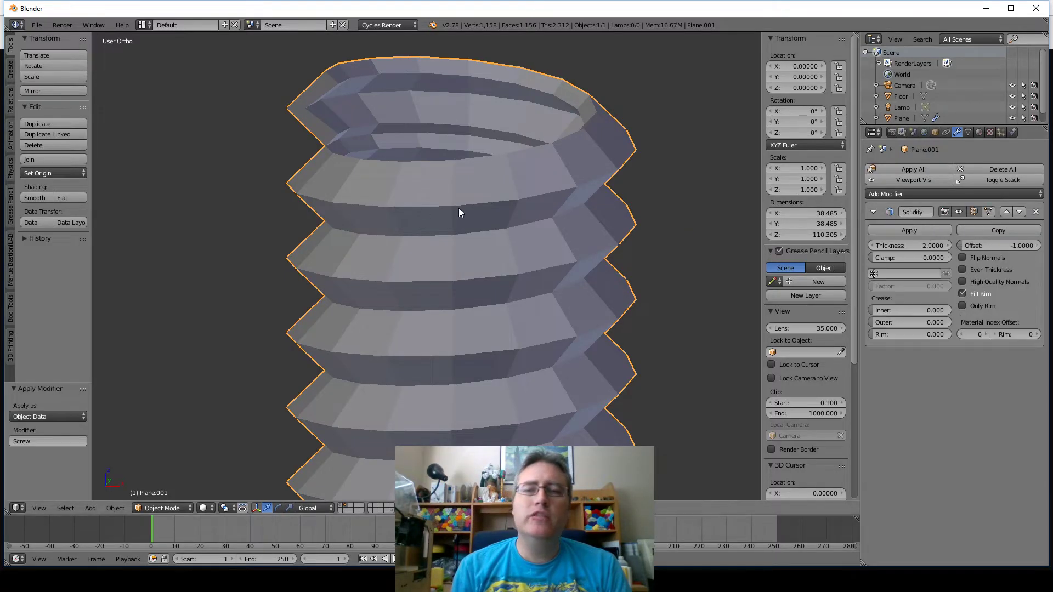
pyautogui.press('Tab')
pyautogui.scroll(8, 418, 218)
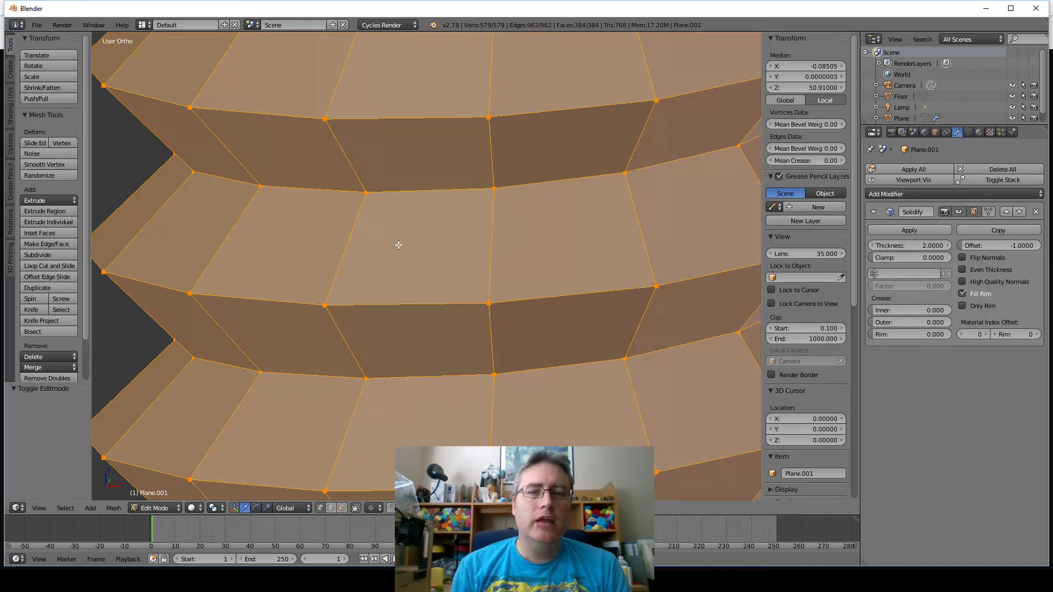
pyautogui.rightClick(367, 192)
pyautogui.scroll(2, 433, 260)
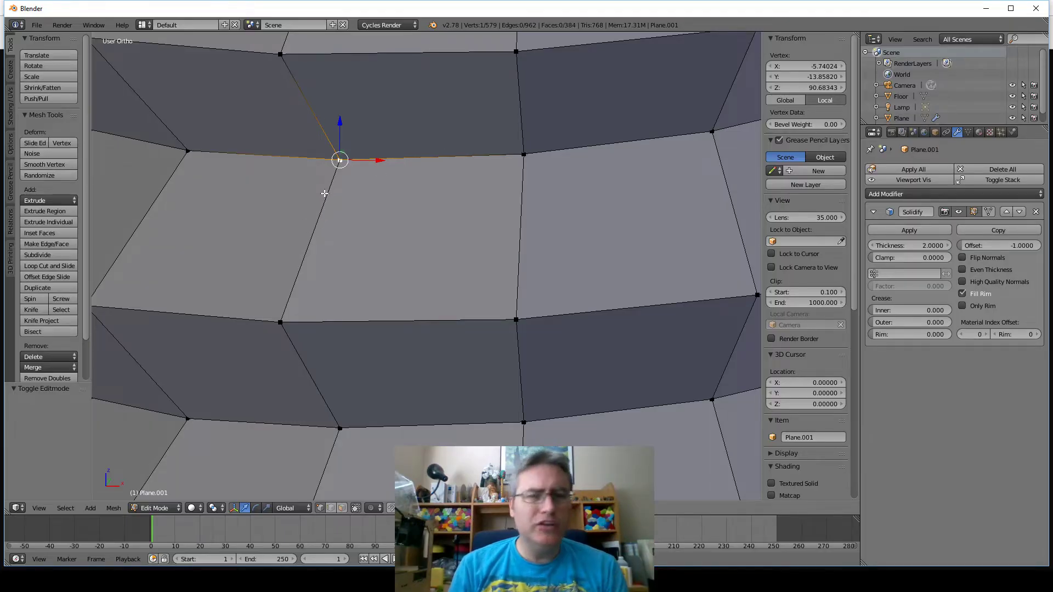
pyautogui.press('a')
pyautogui.hotkey('ctrl', 'z')
pyautogui.press('z')
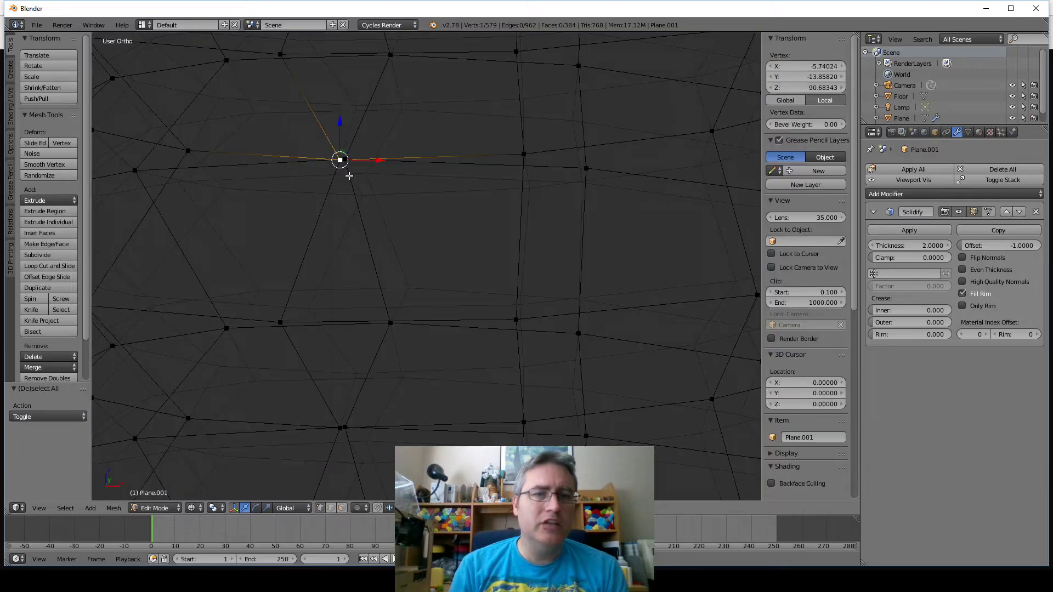
pyautogui.press('z')
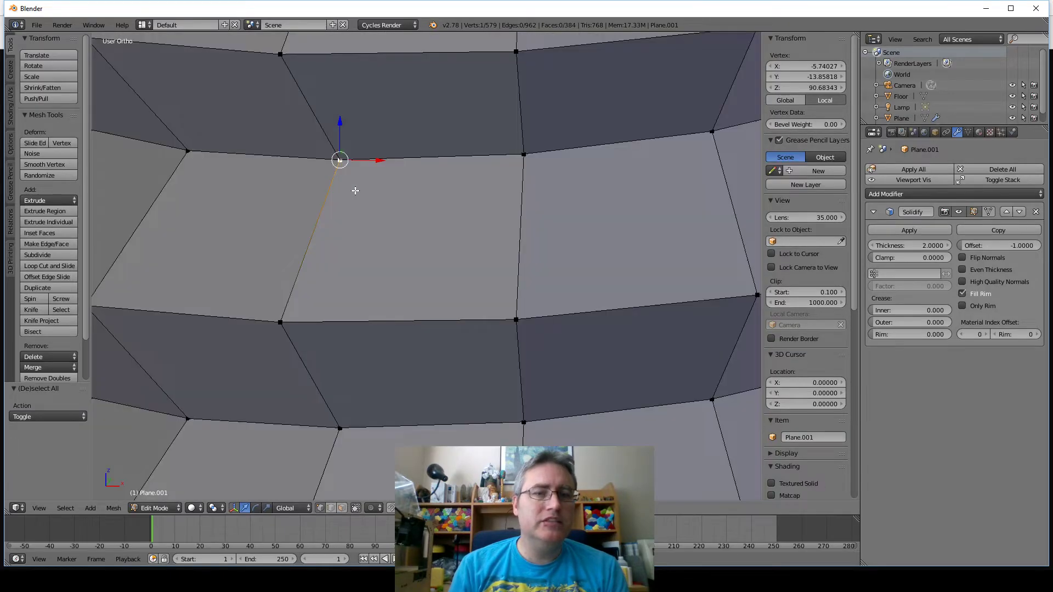
pyautogui.moveTo(355, 190); pyautogui.dragTo(339, 202, button='middle')
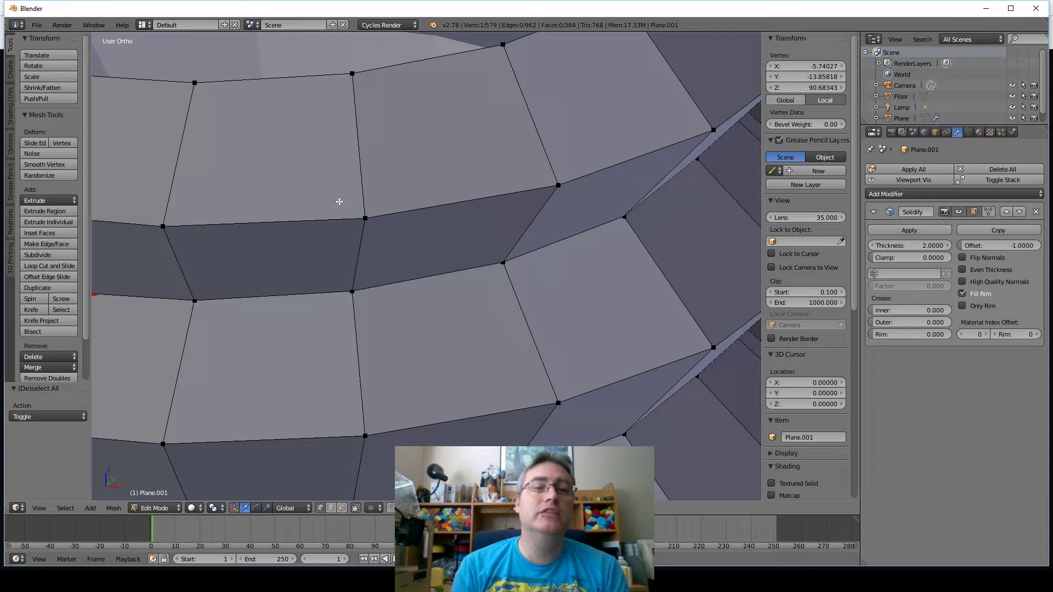
pyautogui.scroll(-4, 488, 230)
pyautogui.keyDown('shift'); pyautogui.moveTo(440, 259); pyautogui.dragTo(532, 178, button='middle'); pyautogui.keyUp('shift')
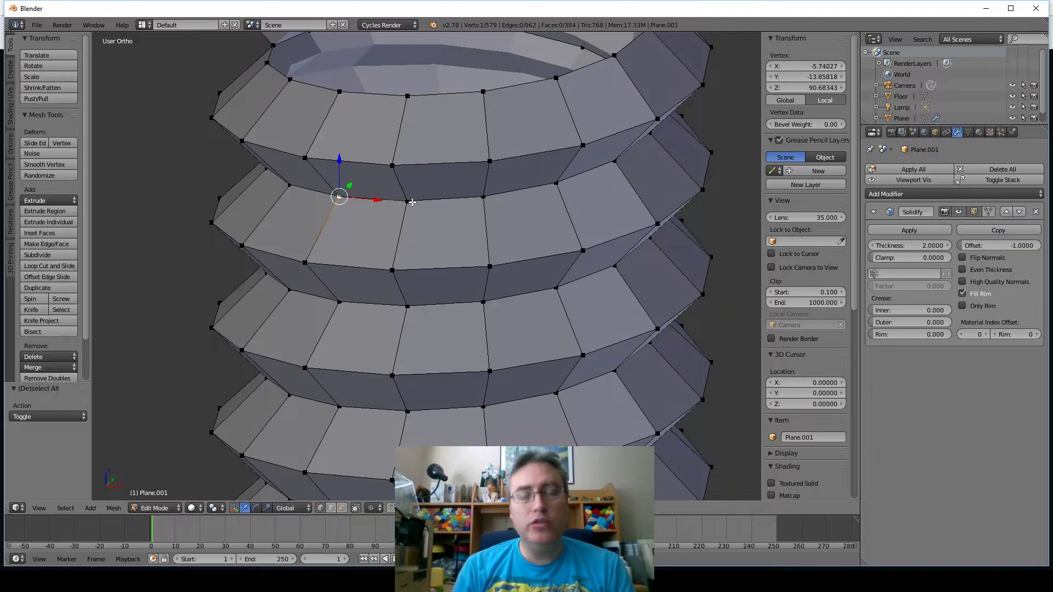
# - Select all vertices, Remove Doubles to merge 177 duplicates, and return to Object Mode
pyautogui.press('a')
pyautogui.press('a')
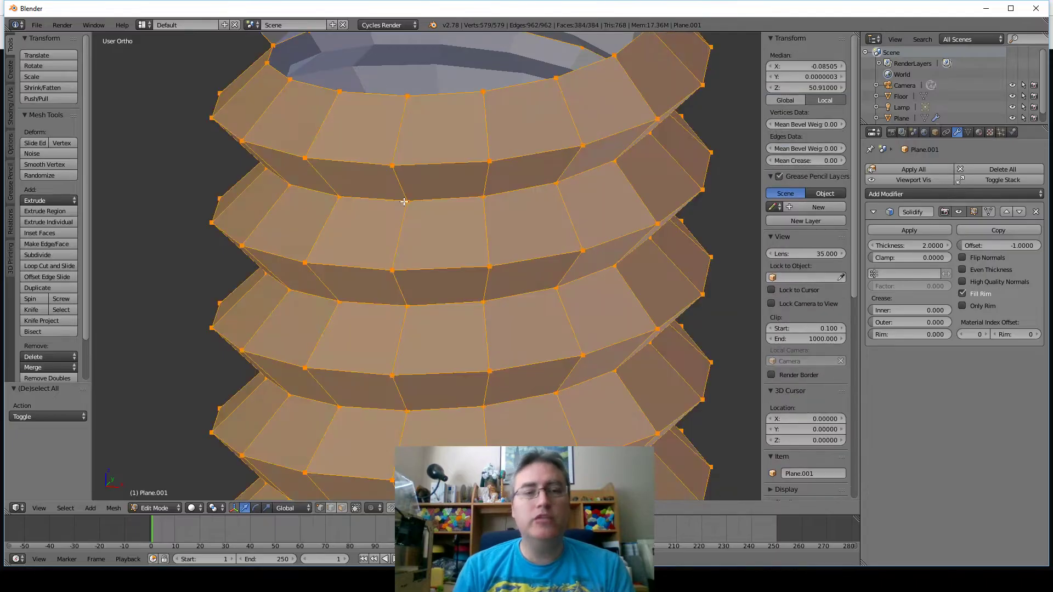
pyautogui.click(46, 378)
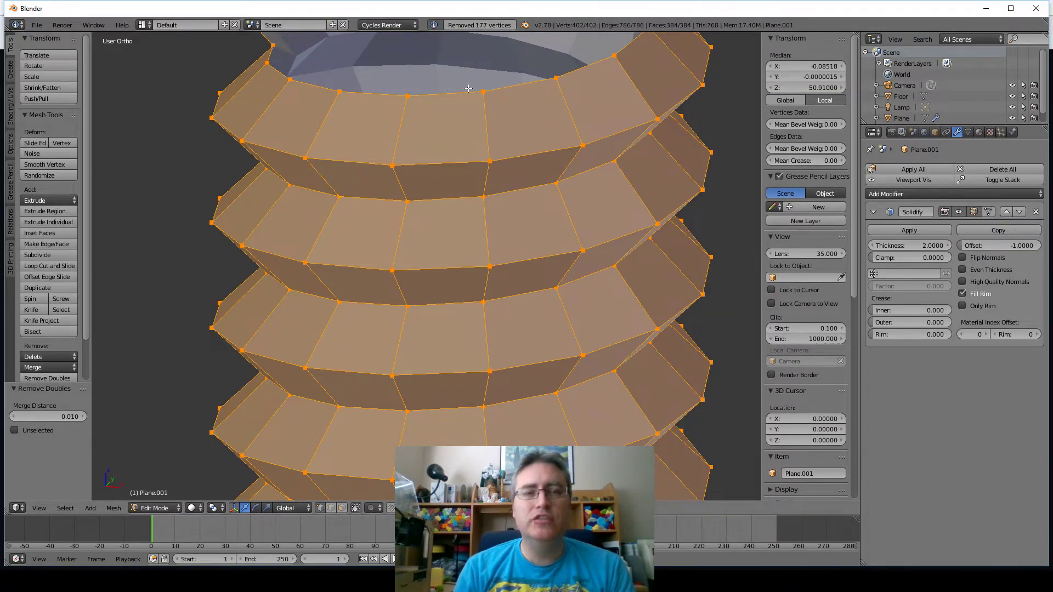
pyautogui.moveTo(468, 89); pyautogui.dragTo(298, 234, button='middle')
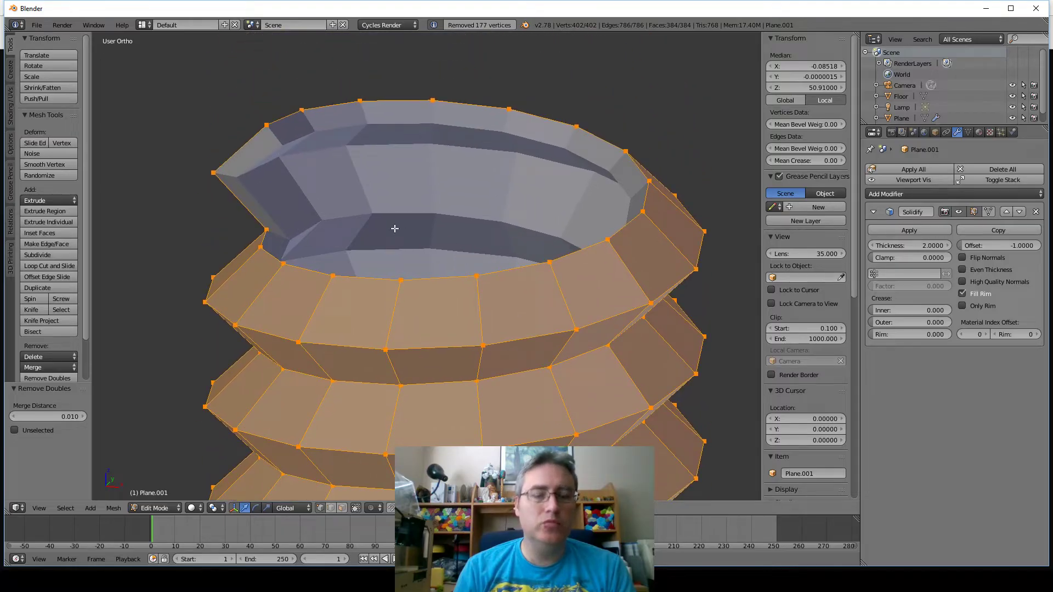
pyautogui.hotkey('ctrl', 'z')
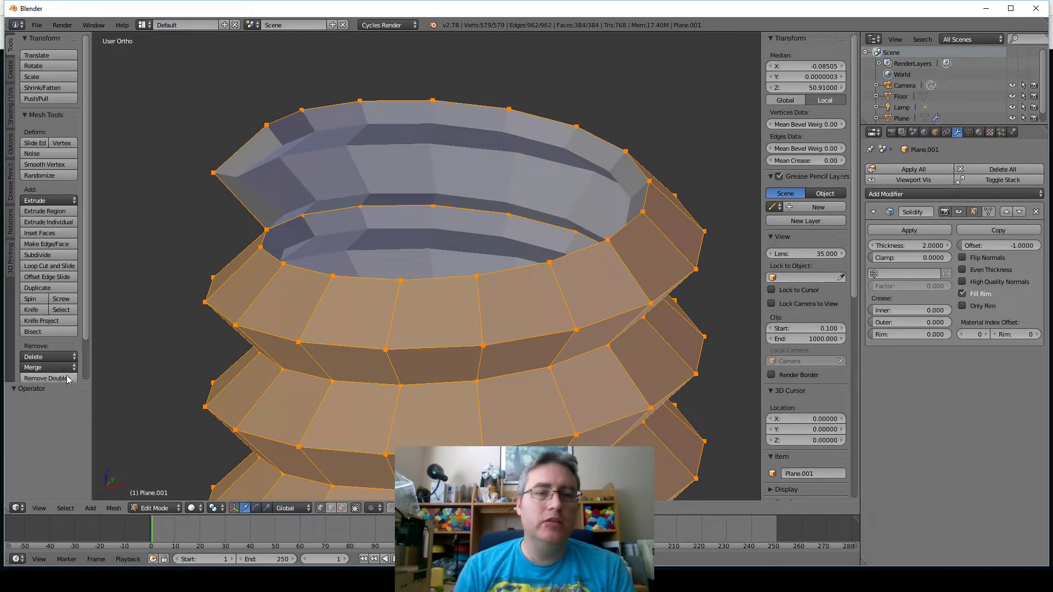
pyautogui.click(47, 378)
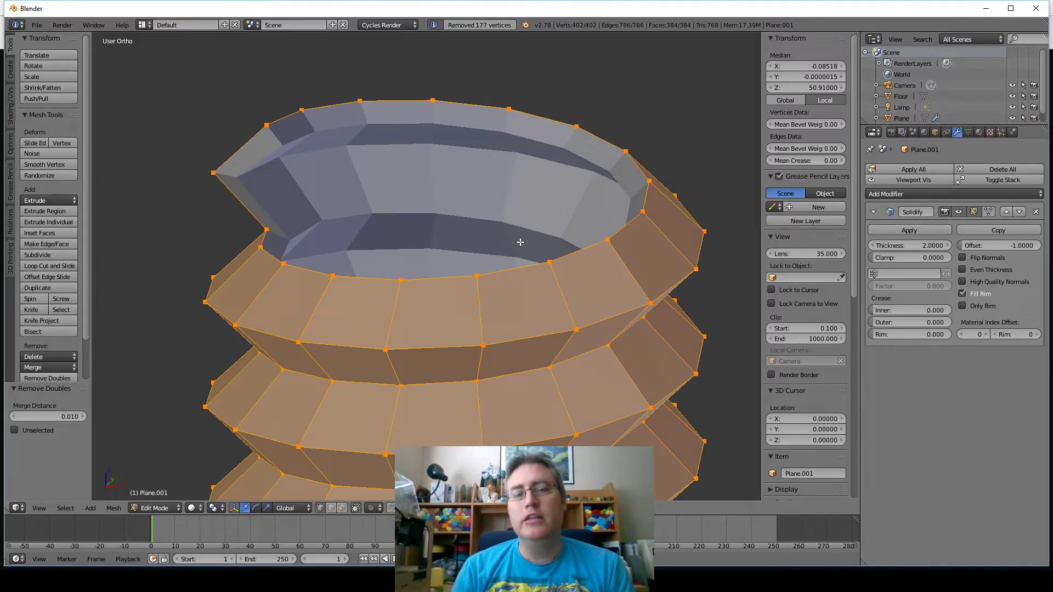
pyautogui.press('Tab')
# - Add a cube while viewing the tube from the front in wireframe
pyautogui.press('KP_1')
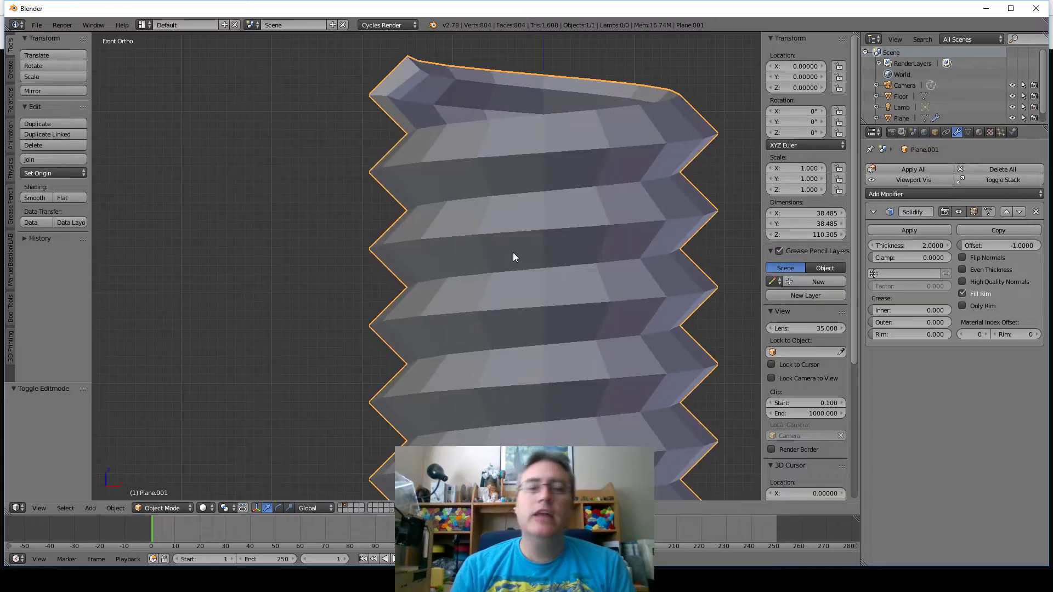
pyautogui.scroll(-4, 513, 257)
pyautogui.moveTo(565, 330); pyautogui.dragTo(510, 200, button='middle')
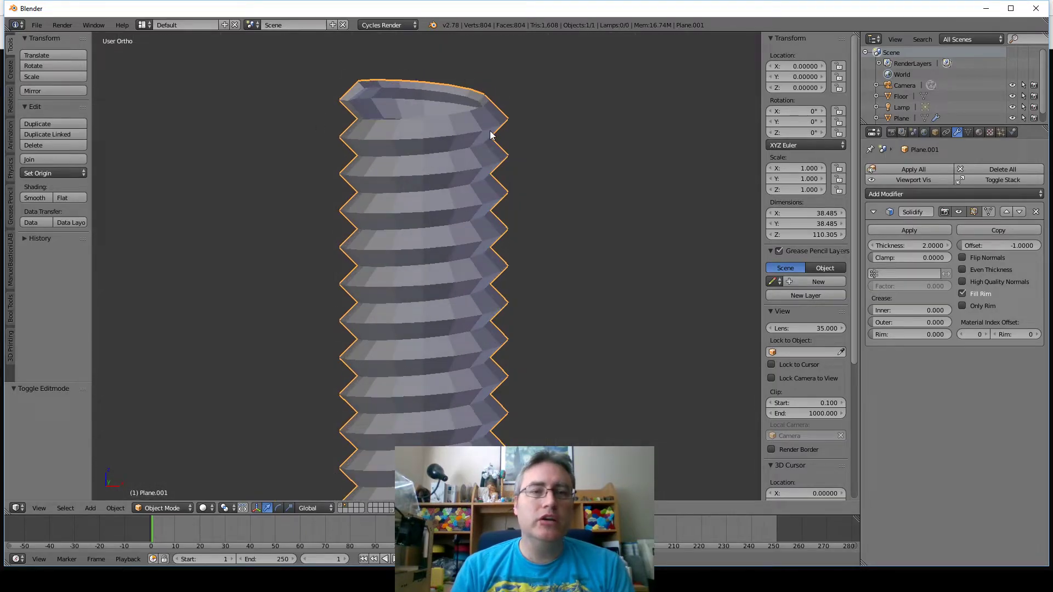
pyautogui.moveTo(489, 130); pyautogui.dragTo(409, 149, button='middle')
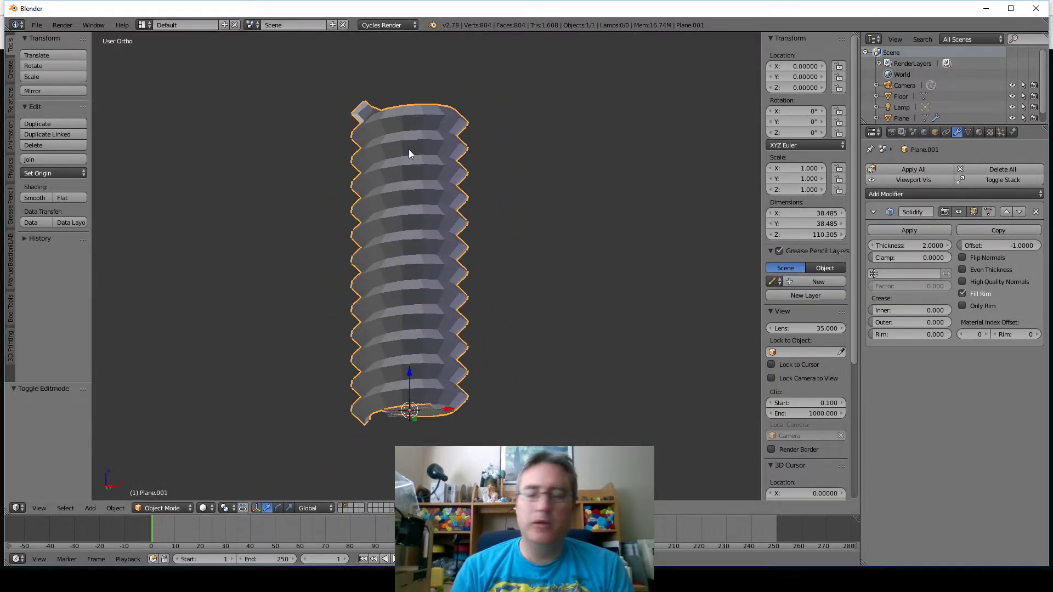
pyautogui.press('KP_1')
pyautogui.press('z')
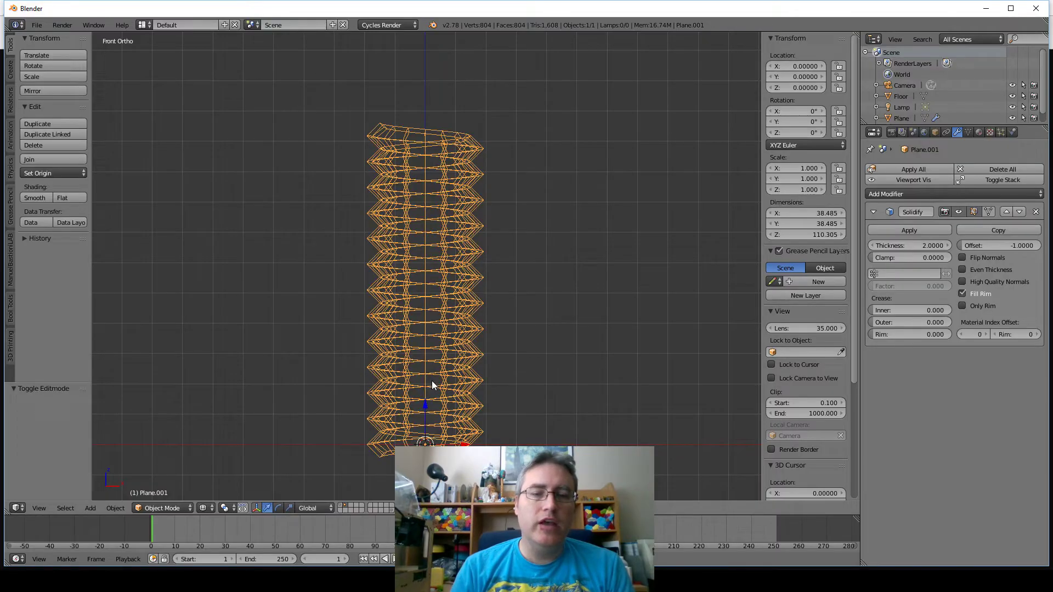
pyautogui.hotkey('shift', 'a')
pyautogui.moveTo(430, 380)
pyautogui.click(468, 164)
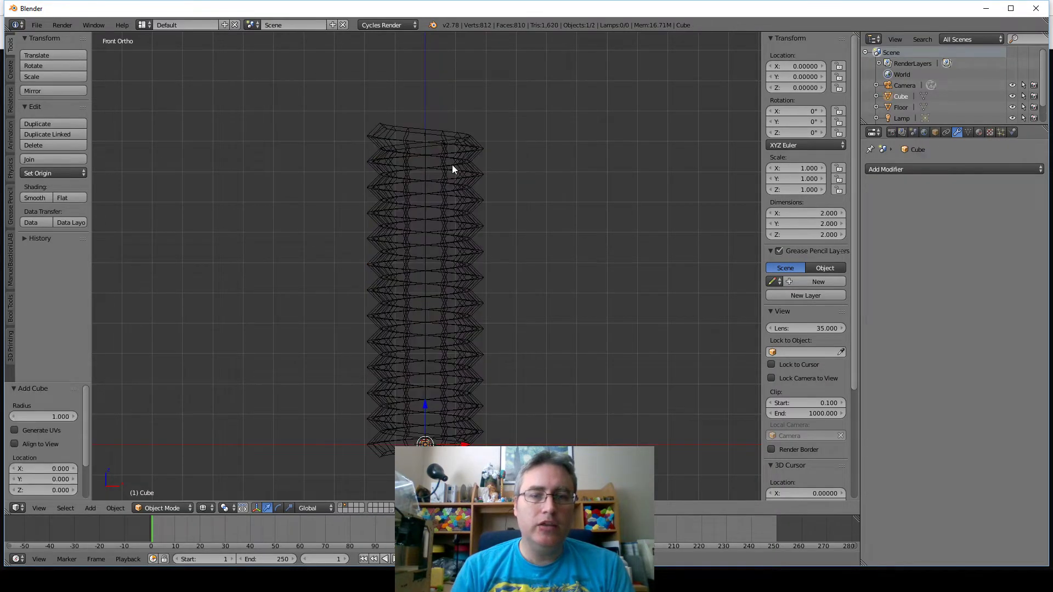
# - Raise the cube's geometry 1 unit along Z in Edit Mode
pyautogui.keyDown('shift'); pyautogui.scroll(-5, 452, 164); pyautogui.keyUp('shift')
pyautogui.scroll(5, 456, 199)
pyautogui.press('Tab')
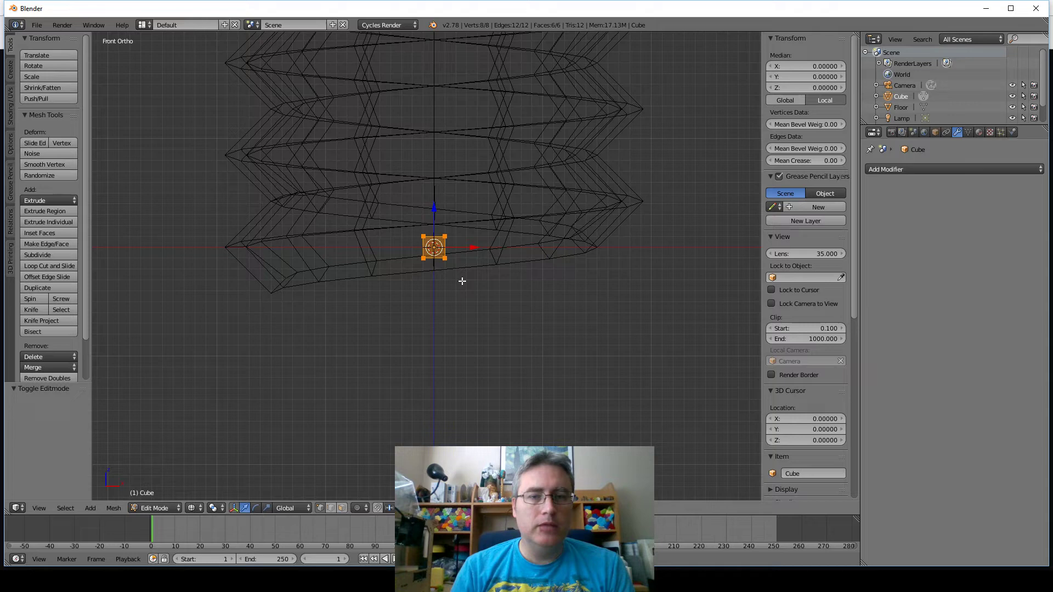
pyautogui.press('g')
pyautogui.press('z')
pyautogui.press('1')
pyautogui.press('Return')
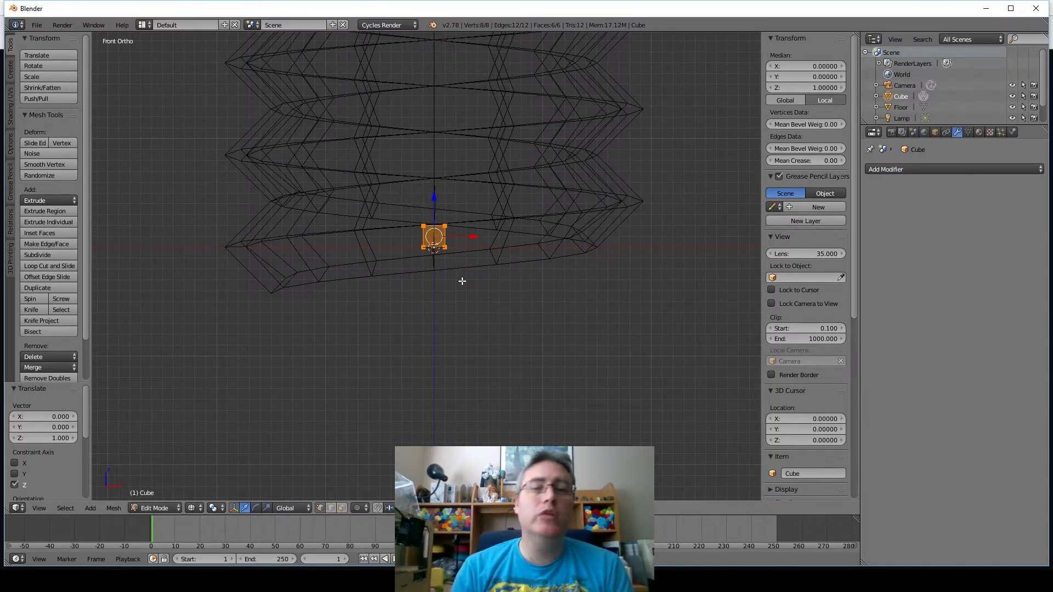
pyautogui.press('Tab')
# - Scale the cube up uniformly around the threaded tube
pyautogui.press('s')
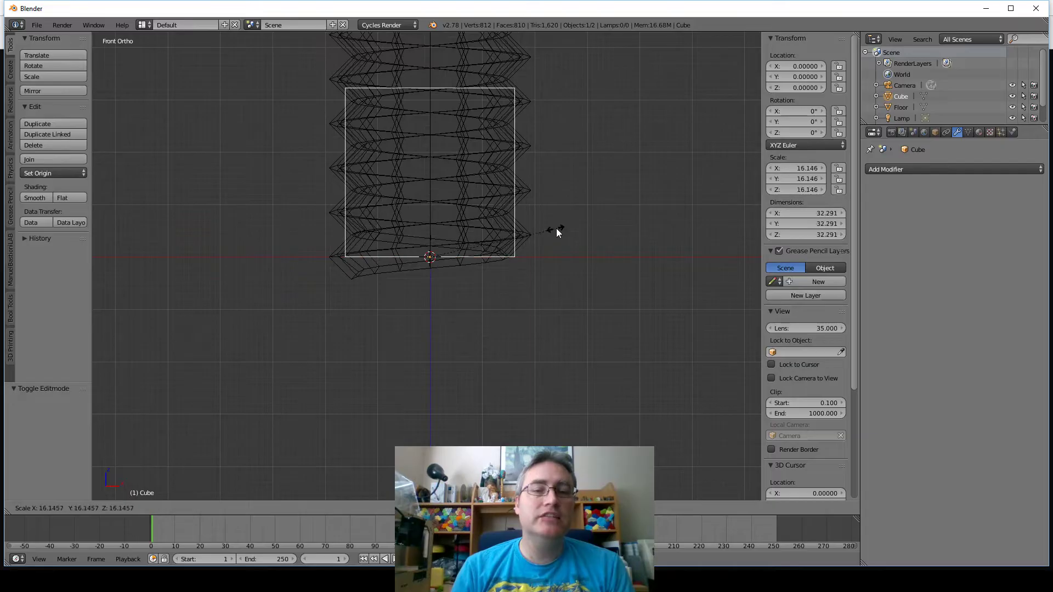
pyautogui.click(557, 228)
pyautogui.press('z')
pyautogui.moveTo(437, 303); pyautogui.dragTo(505, 315, button='middle')
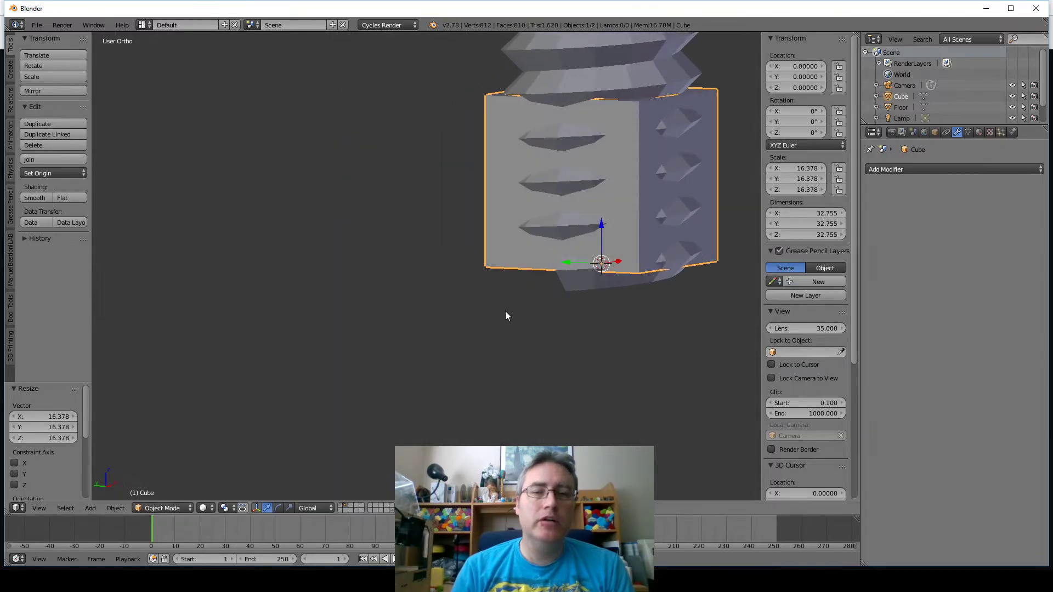
# - Lower the threaded tube Plane.001 along Z to about -5.562 inside the cube
pyautogui.rightClick(586, 282)
pyautogui.press('g')
pyautogui.press('z')
pyautogui.click(583, 307)
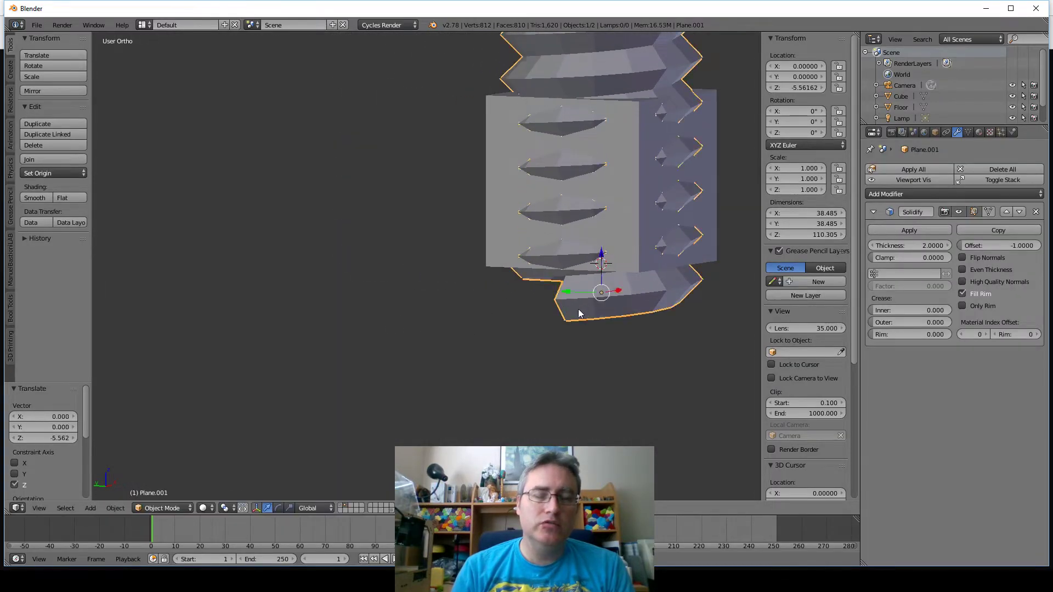
pyautogui.moveTo(584, 307); pyautogui.dragTo(587, 251, button='middle')
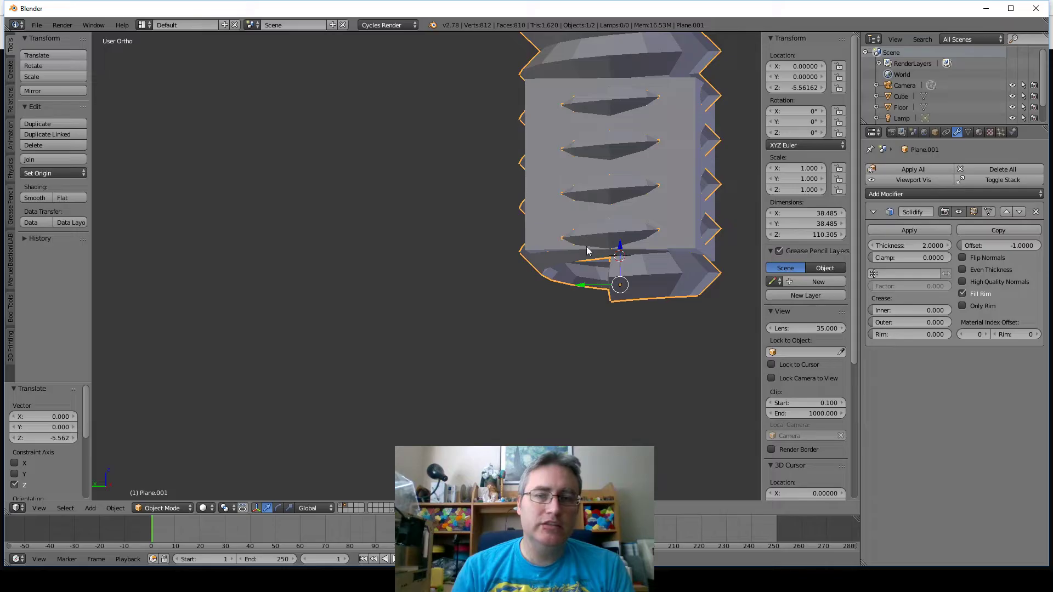
# - Enlarge the cube and stretch it on Z into a 41.170 × 41.170 × 84.815 block
pyautogui.rightClick(689, 192)
pyautogui.press('s')
pyautogui.click(722, 183)
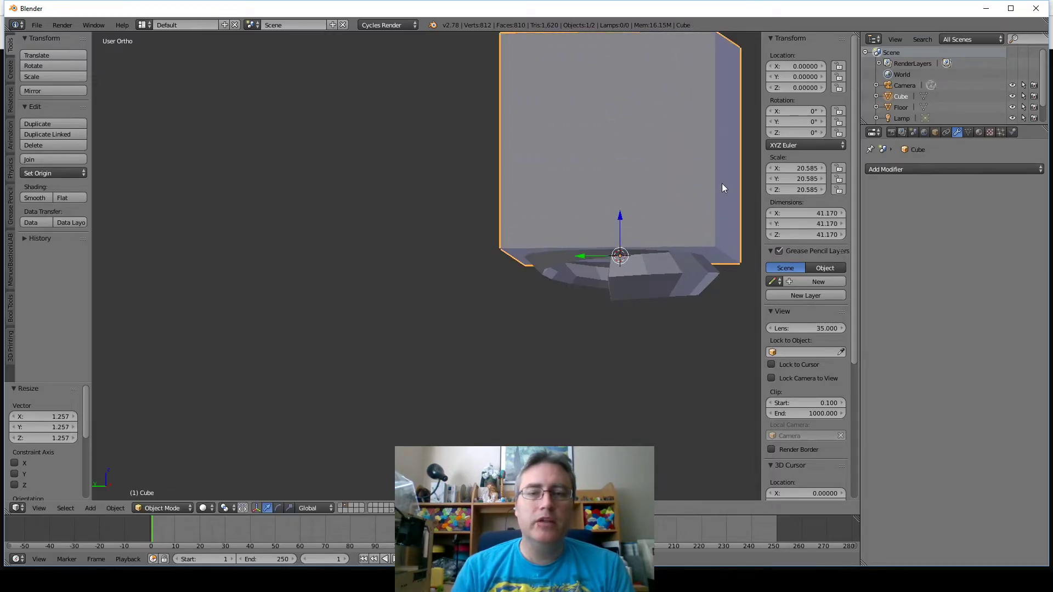
pyautogui.moveTo(722, 188); pyautogui.dragTo(502, 289, button='middle')
pyautogui.scroll(-4, 502, 289)
pyautogui.press('s')
pyautogui.press('z')
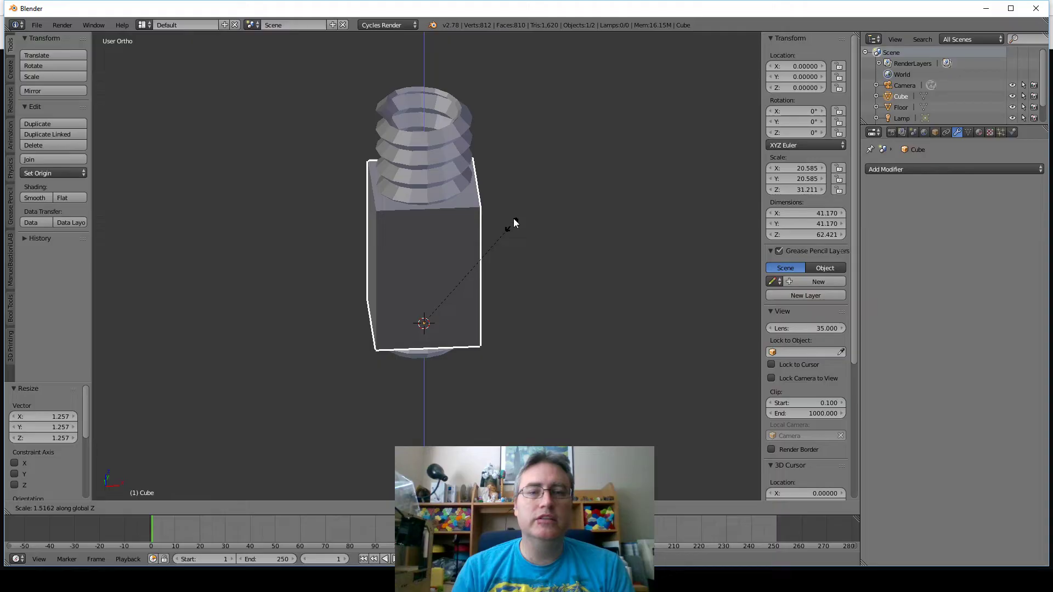
pyautogui.click(517, 169)
pyautogui.scroll(2, 514, 254)
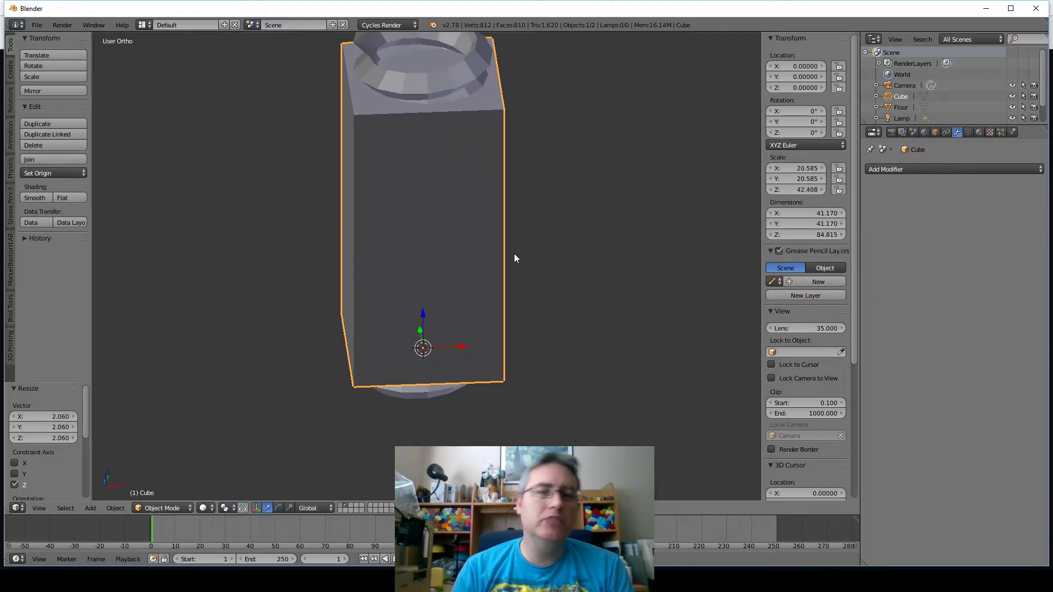
pyautogui.moveTo(514, 253)
pyautogui.mouseDown(button='middle')
pyautogui.moveTo(467, 225)
pyautogui.moveTo(497, 272)
pyautogui.moveTo(515, 257)
pyautogui.mouseUp(button='middle')
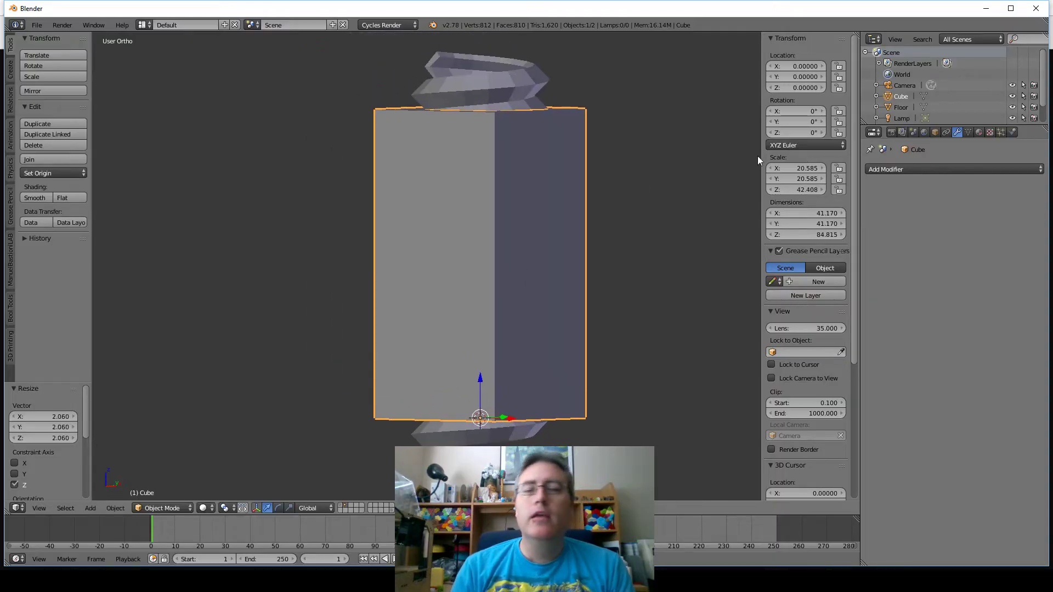
# - Add a Boolean Intersect modifier to the Cube targeting Plane.001
pyautogui.click(877, 170)
pyautogui.click(832, 218)
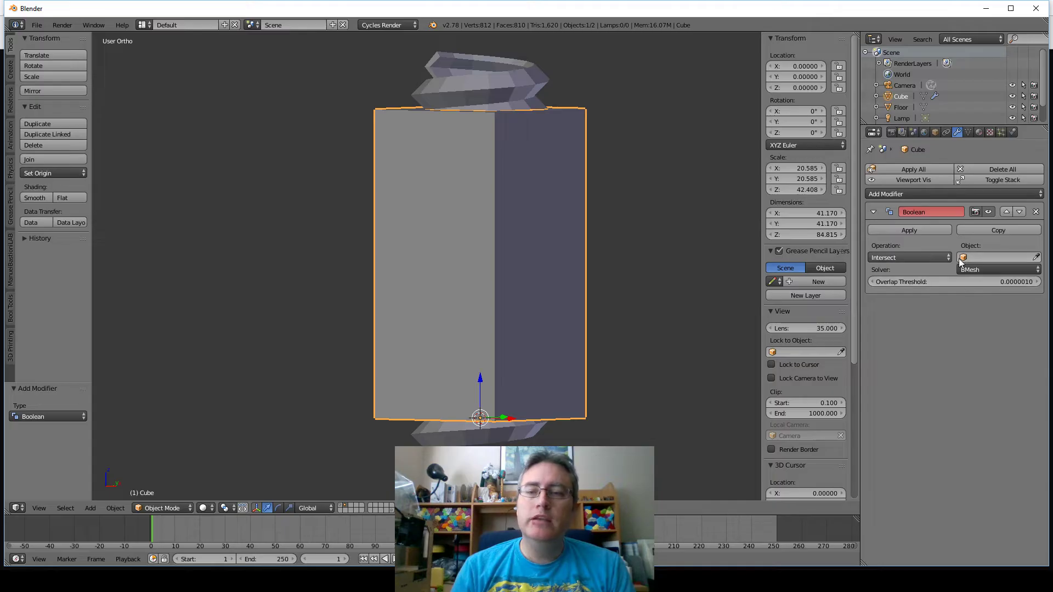
pyautogui.click(979, 257)
pyautogui.click(929, 273)
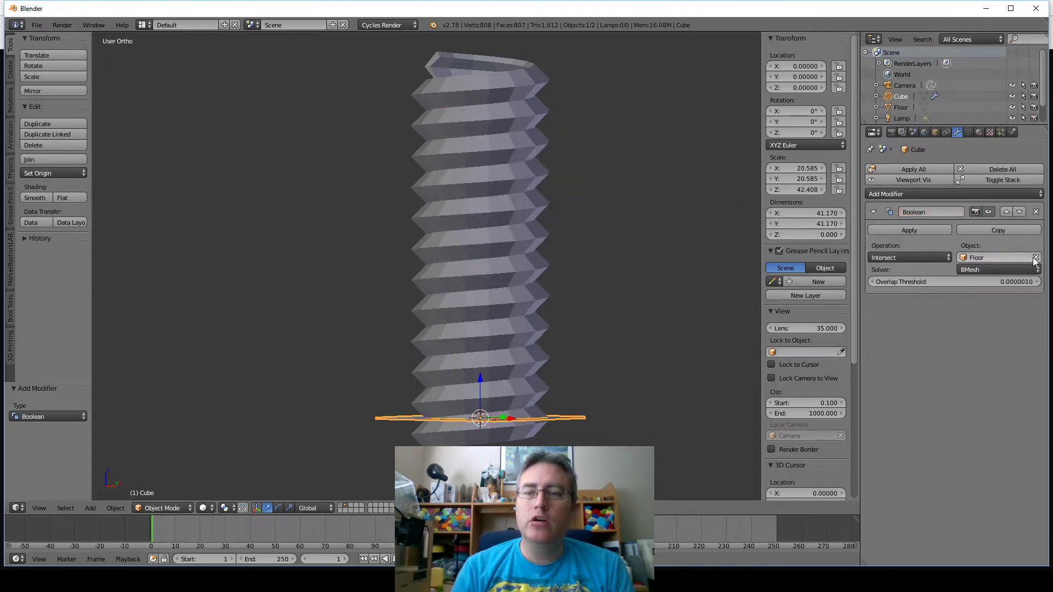
pyautogui.click(1035, 258)
pyautogui.click(1036, 257)
pyautogui.click(543, 63)
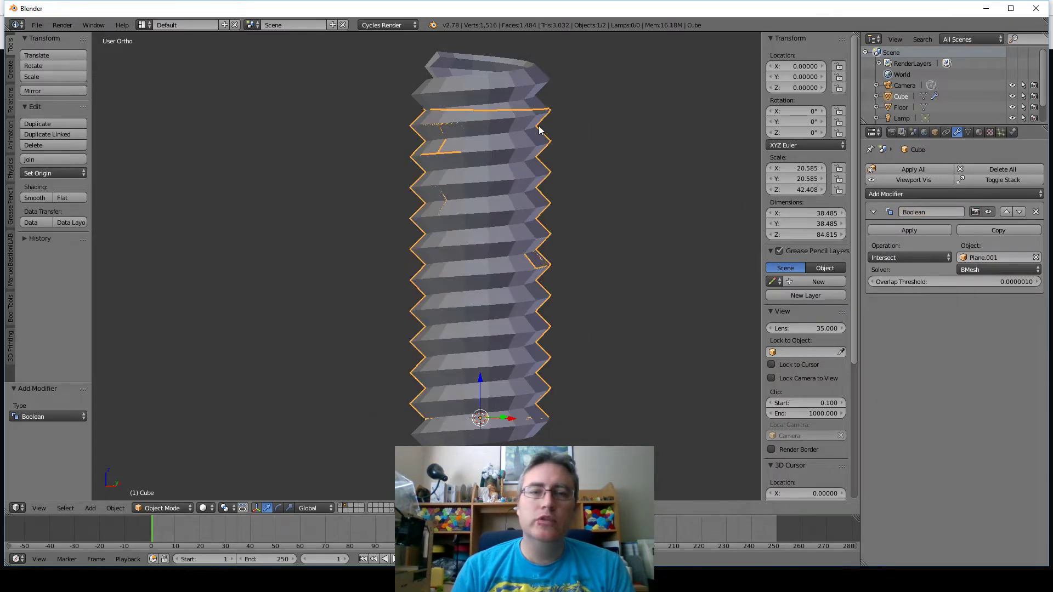
# - Inspect the trimmed tube in local view and show the ThreadedTube preview image
pyautogui.press('KP_Divide')
pyautogui.moveTo(450, 141); pyautogui.dragTo(396, 127, button='middle')
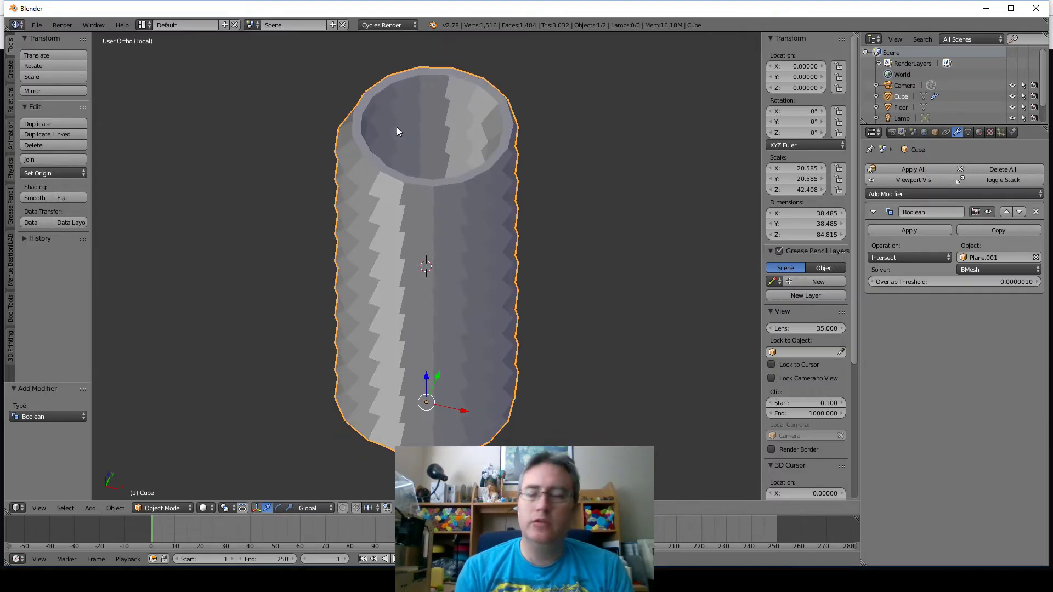
pyautogui.press('KP_1')
pyautogui.scroll(-2, 398, 135)
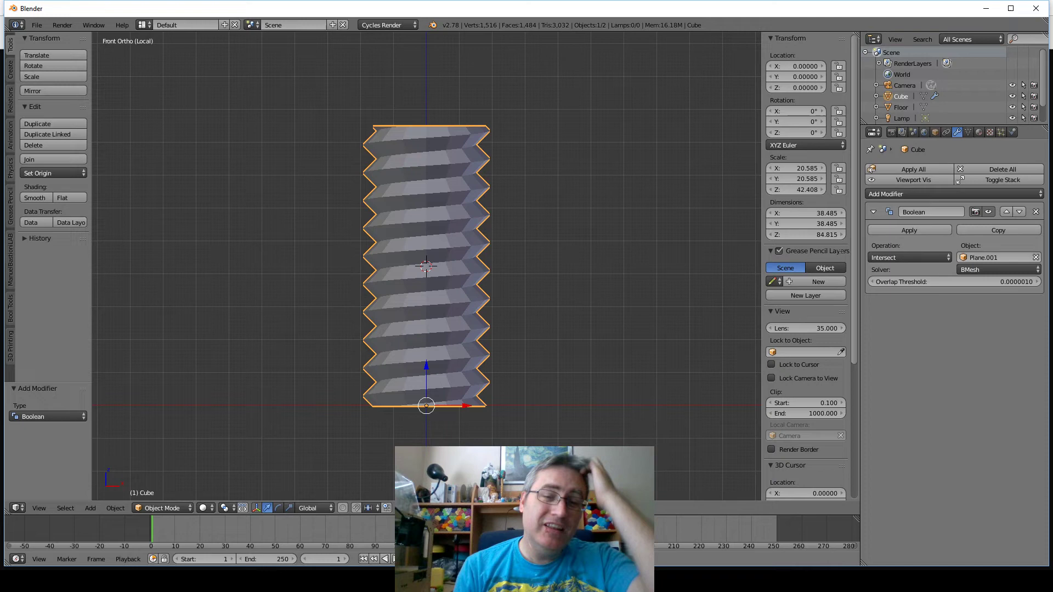
pyautogui.moveTo(280, 582)
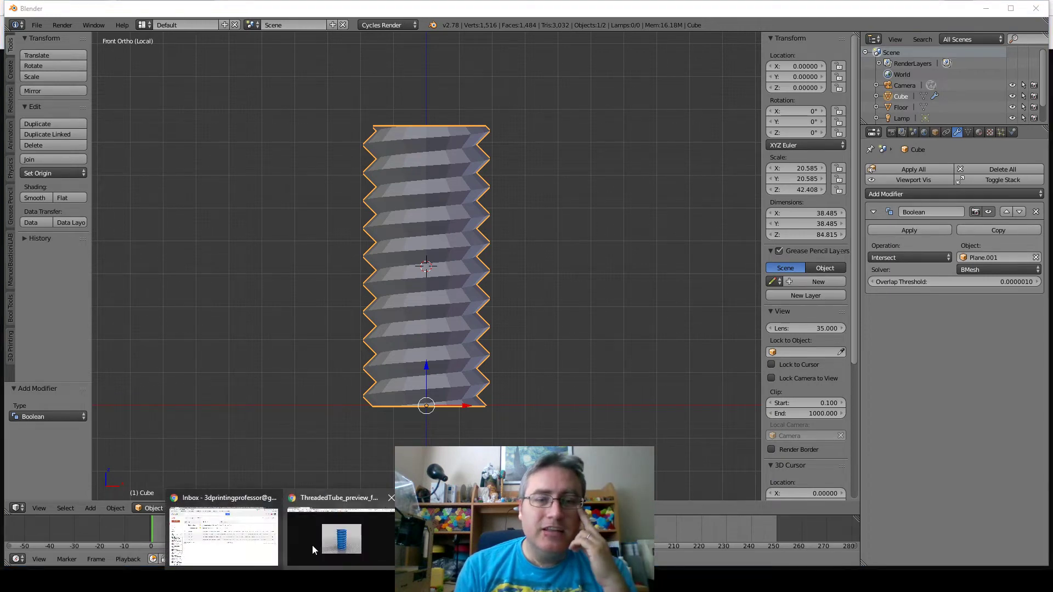
pyautogui.click(338, 535)
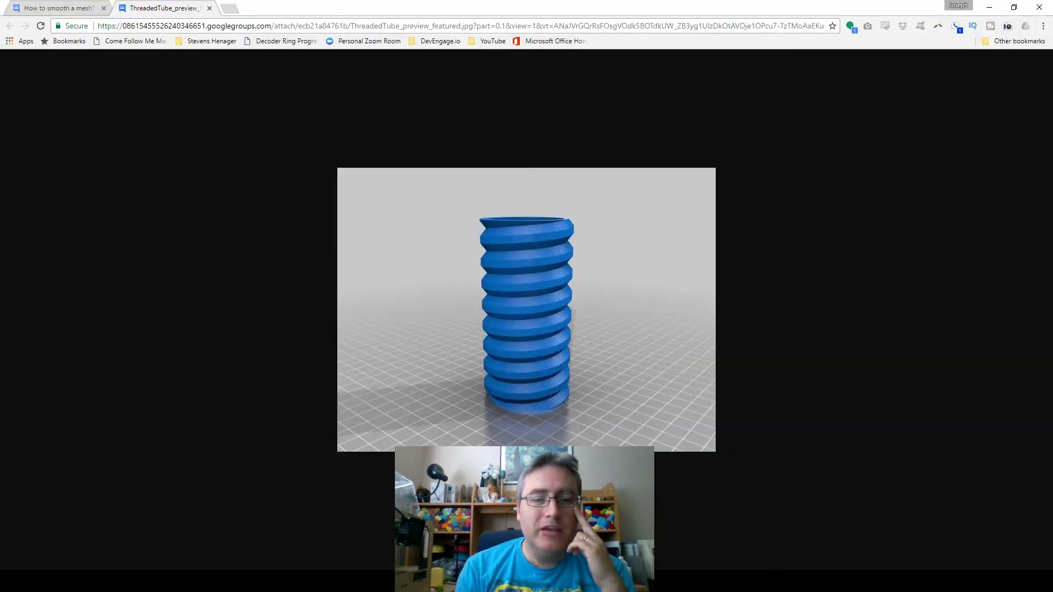
# - Return from the preview image to the 3D view and exit local view
pyautogui.moveTo(359, 581)
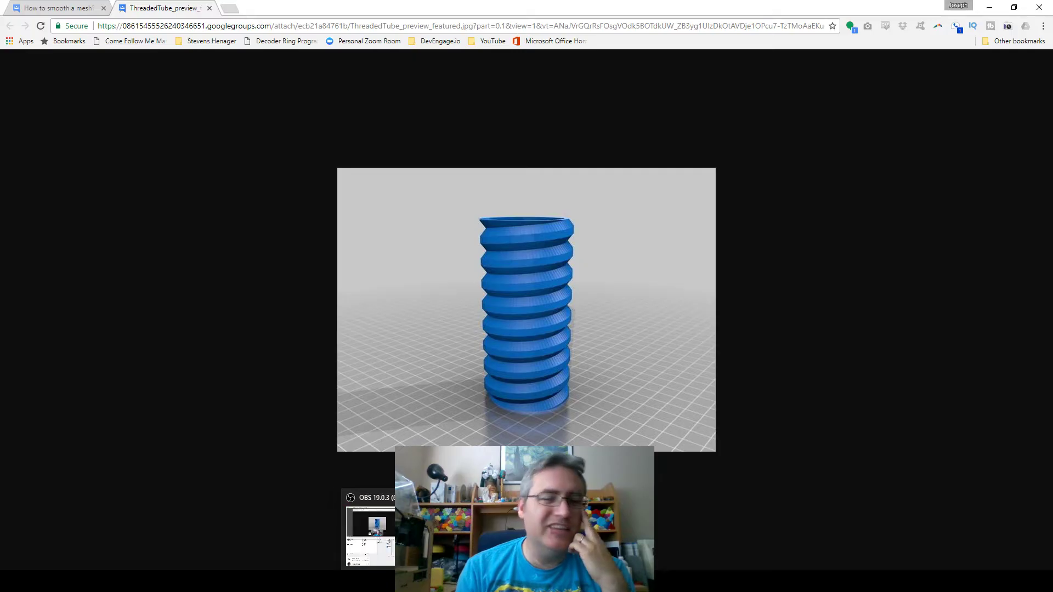
pyautogui.click(356, 526)
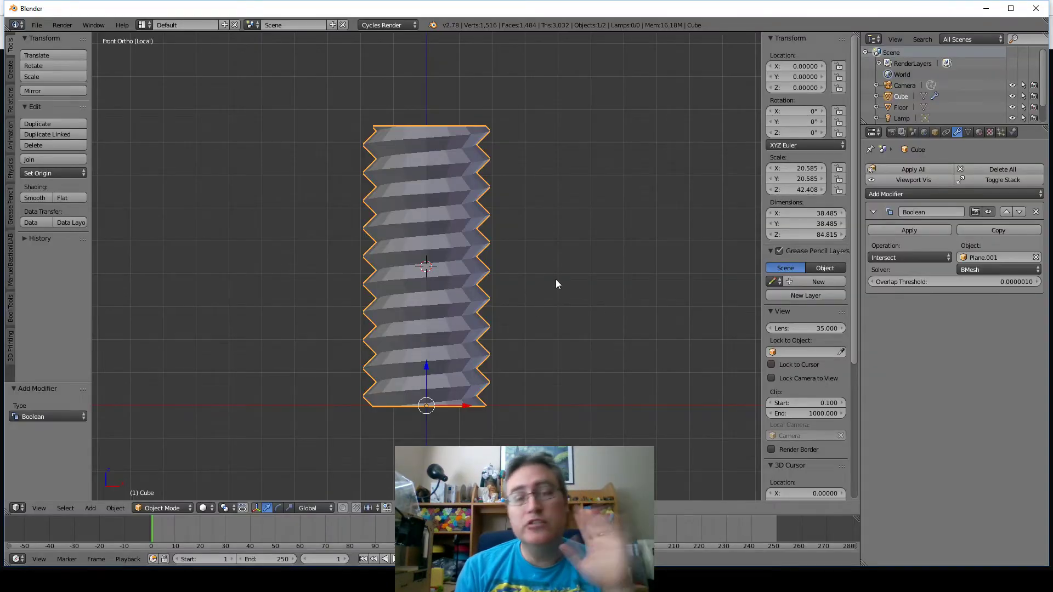
pyautogui.scroll(3, 540, 208)
pyautogui.moveTo(540, 209); pyautogui.dragTo(463, 218, button='middle')
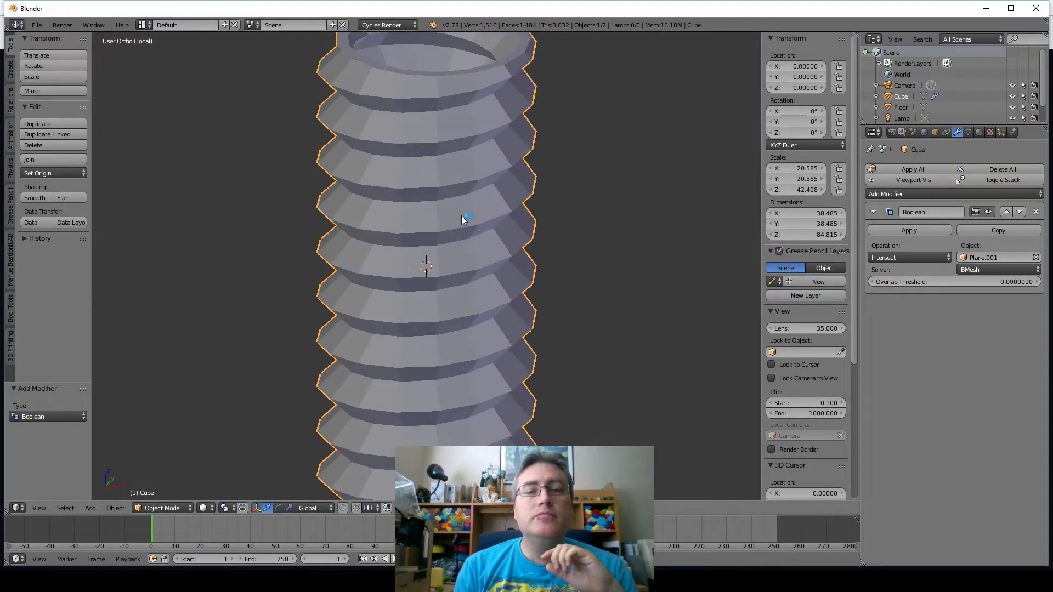
pyautogui.scroll(-4, 463, 219)
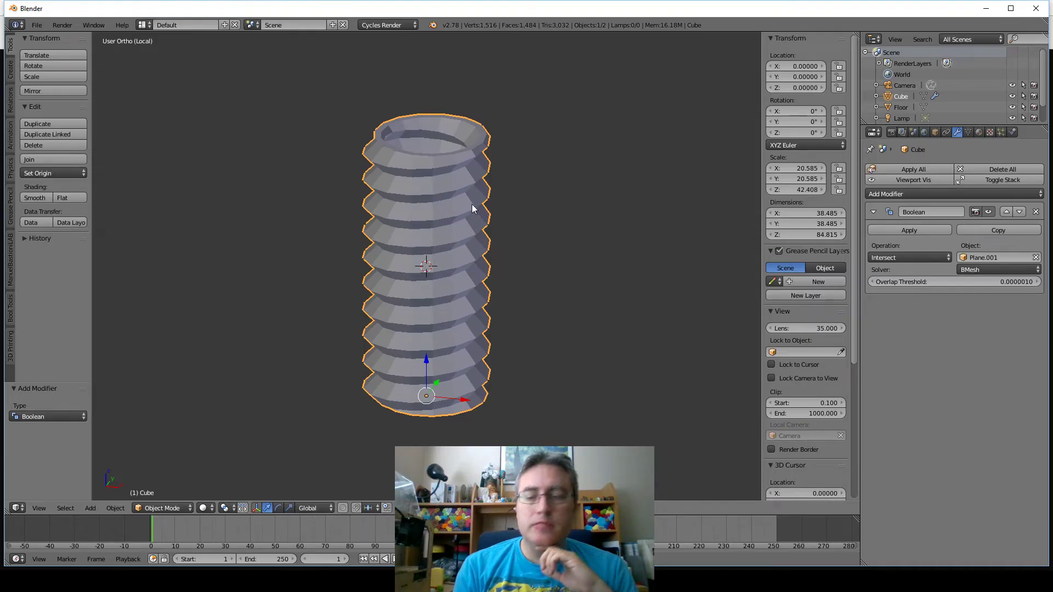
pyautogui.press('KP_Divide')
# - Move the trimmed tube to its own layer, show only that layer, and apply the Boolean
pyautogui.press('m')
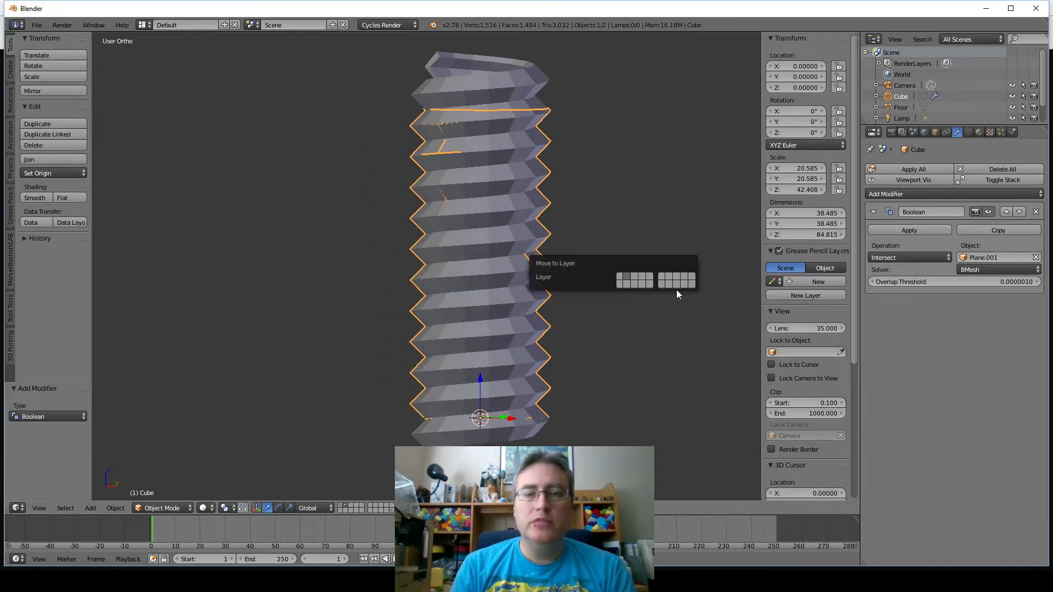
pyautogui.click(636, 282)
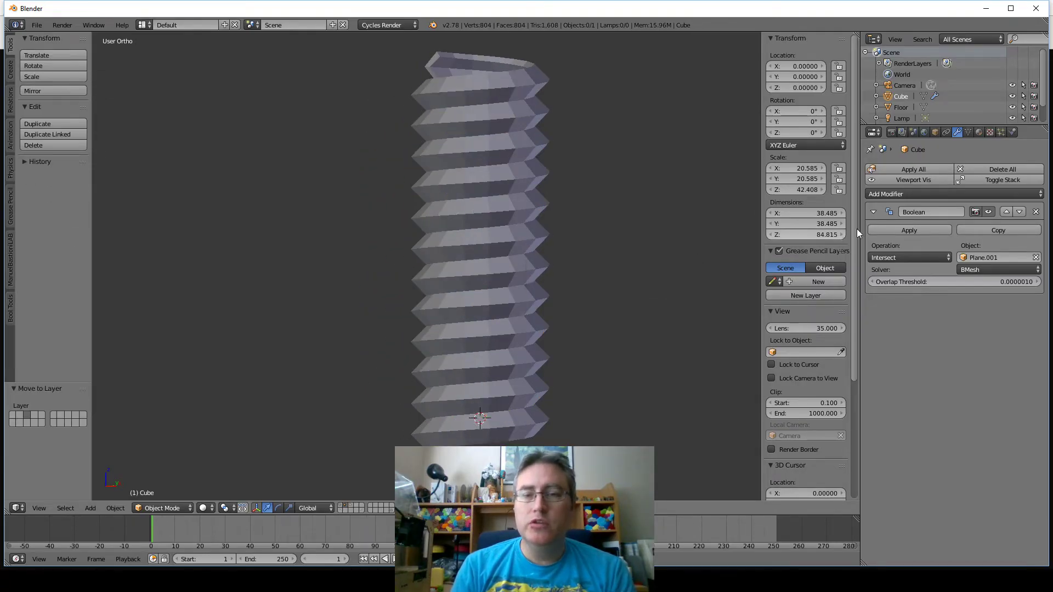
pyautogui.click(353, 505)
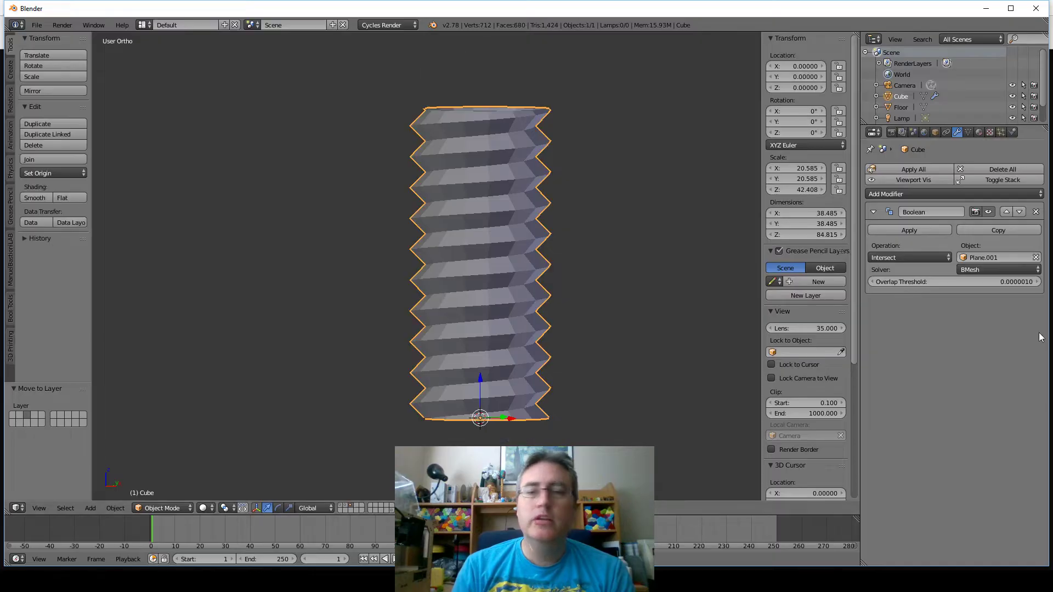
pyautogui.click(926, 227)
pyautogui.moveTo(537, 225); pyautogui.dragTo(541, 181, button='middle')
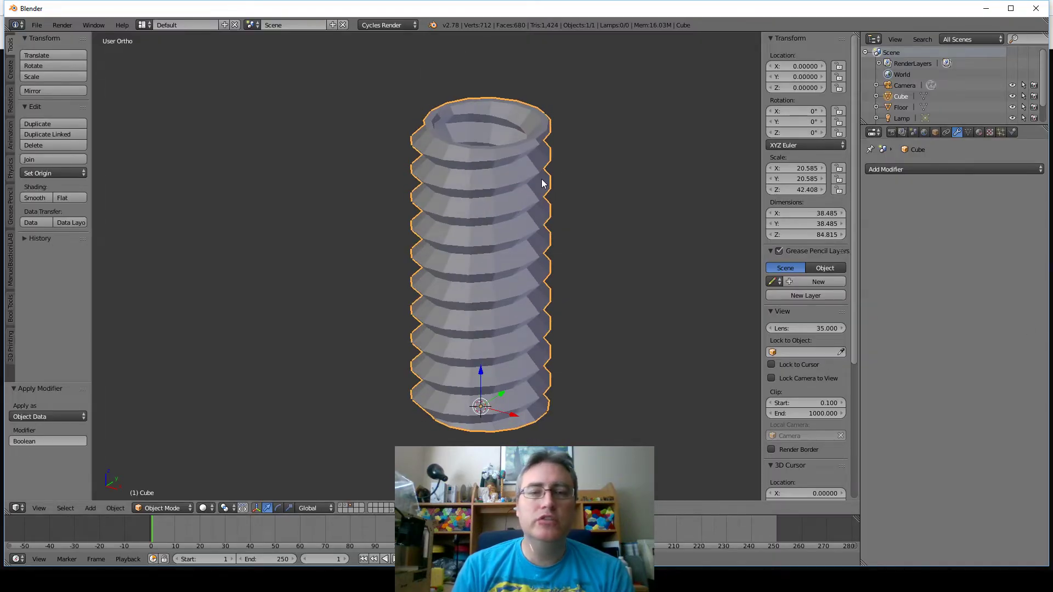
# - Enter Edit Mode on the tube and switch to face selection
pyautogui.press('Tab')
pyautogui.scroll(3, 424, 263)
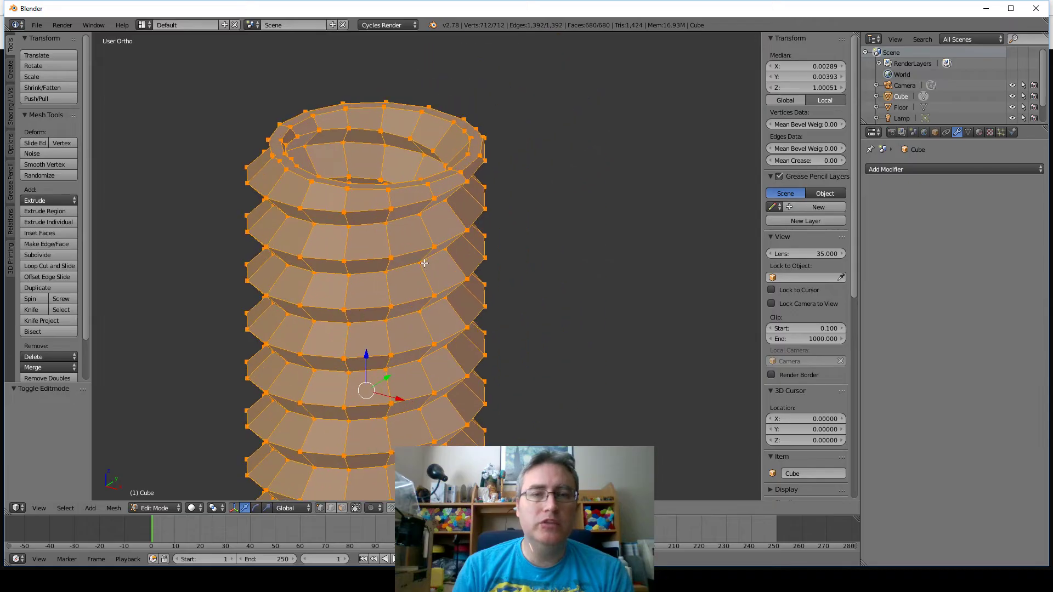
pyautogui.press('Tab')
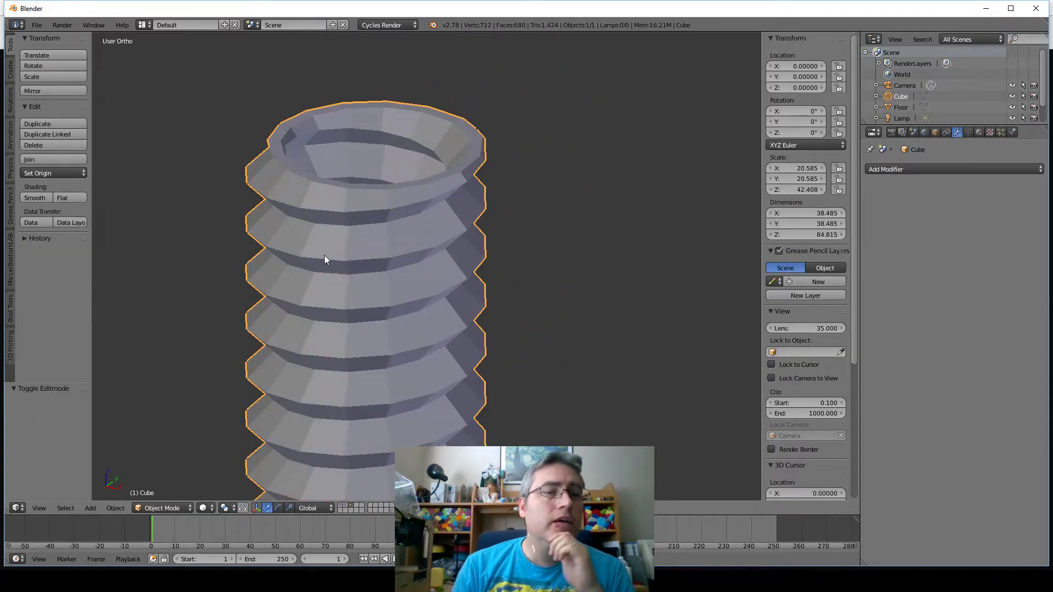
pyautogui.scroll(-4, 334, 287)
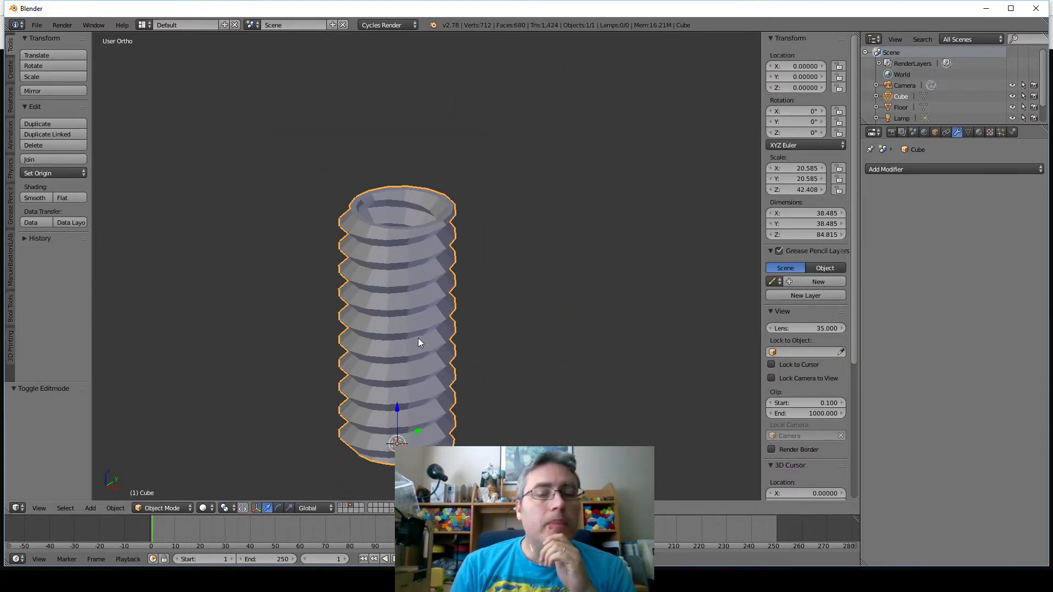
pyautogui.moveTo(418, 338); pyautogui.dragTo(459, 310, button='middle')
pyautogui.press('Tab')
pyautogui.scroll(4, 384, 271)
pyautogui.press('z')
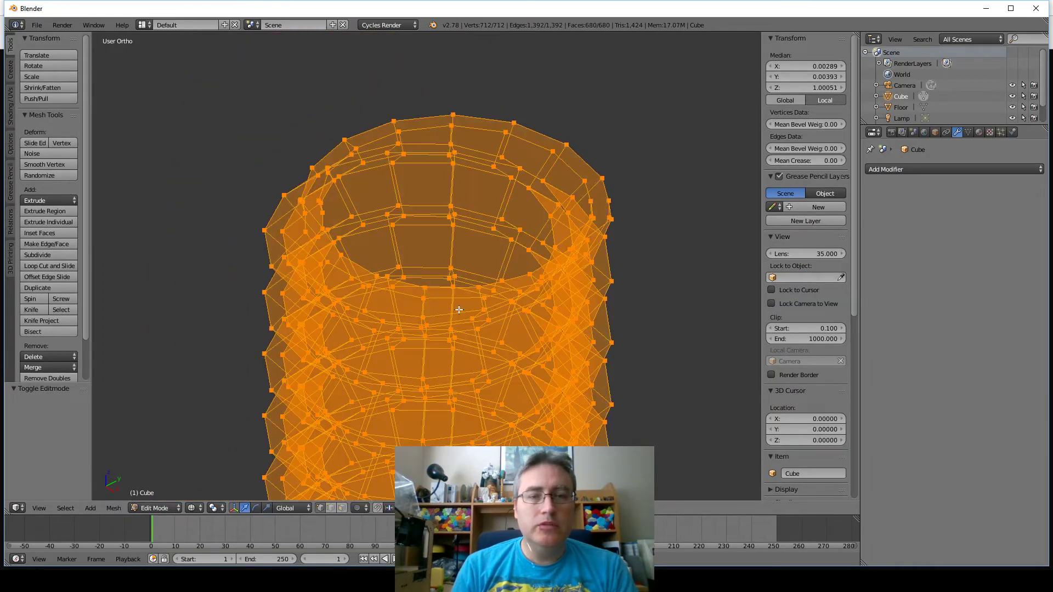
pyautogui.press('z')
pyautogui.scroll(3, 450, 308)
pyautogui.click(342, 508)
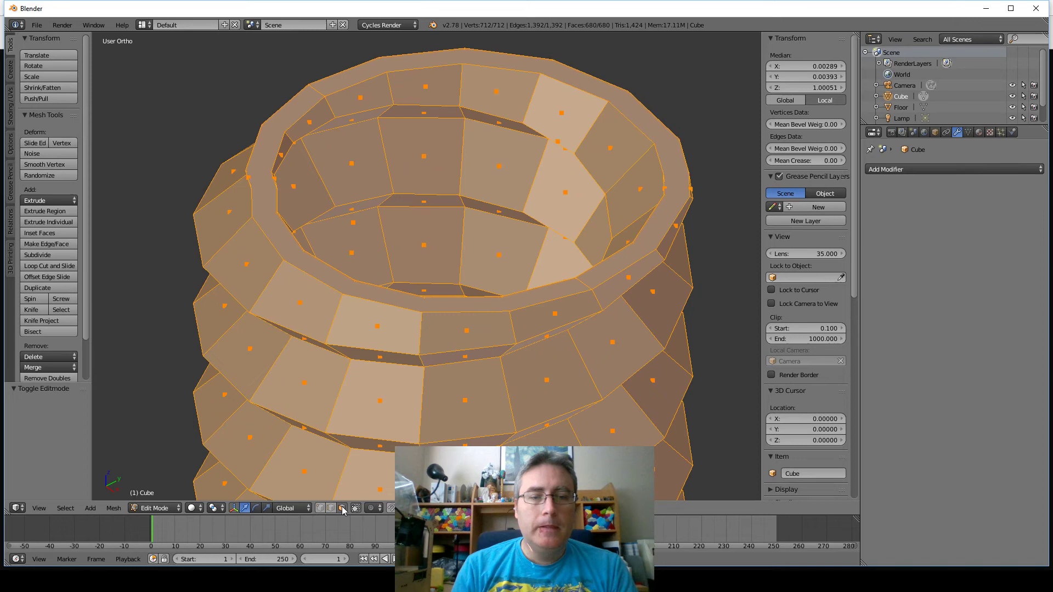
# - Triangulate the inner and outer top rim faces, then convert them to quads
pyautogui.rightClick(421, 304)
pyautogui.keyDown('shift'); pyautogui.rightClick(569, 78); pyautogui.keyUp('shift')
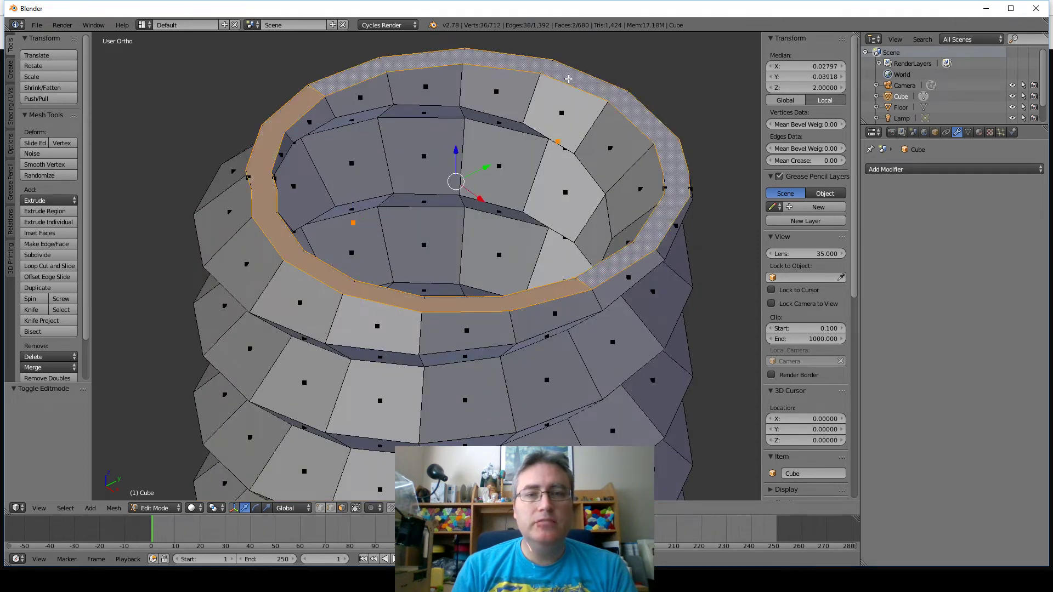
pyautogui.hotkey('ctrl', 't')
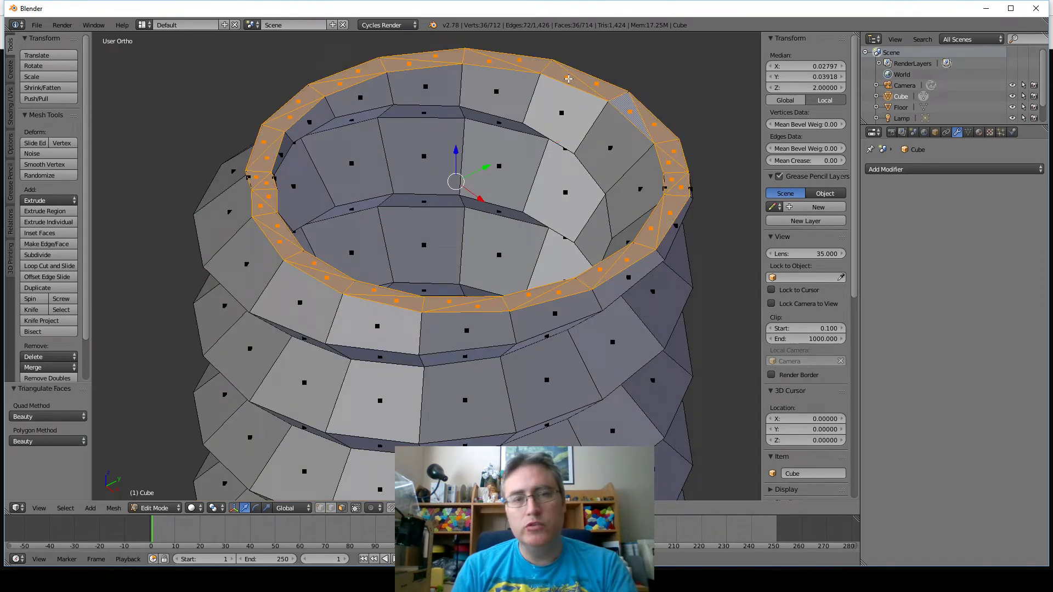
pyautogui.hotkey('alt', 'j')
# - Triangulate the bottom rim faces and convert them to quads
pyautogui.scroll(-2, 370, 162)
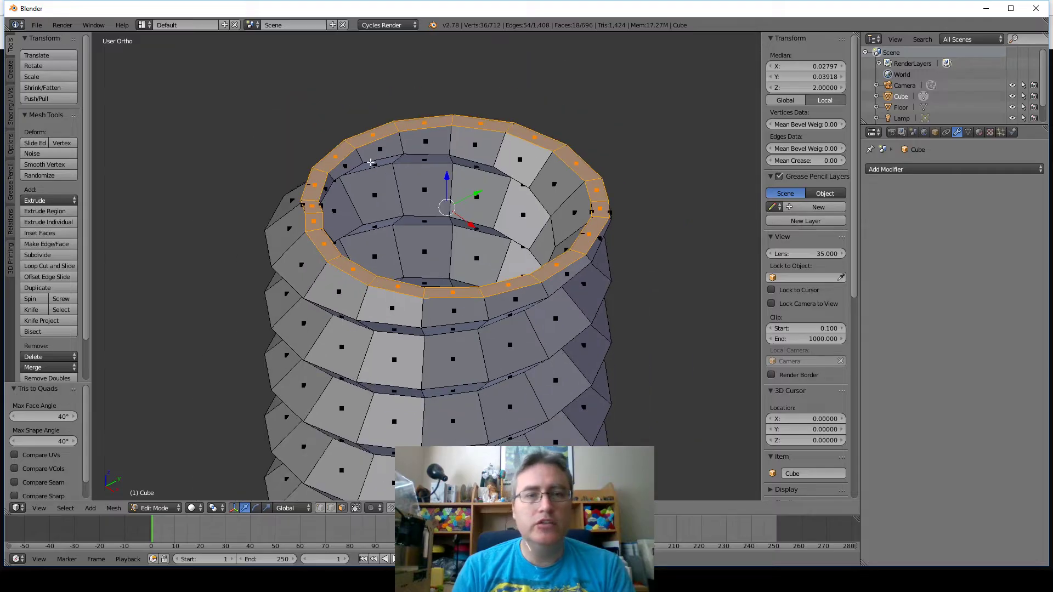
pyautogui.moveTo(431, 275); pyautogui.dragTo(421, 215, button='middle')
pyautogui.keyDown('alt'); pyautogui.click(430, 226); pyautogui.keyUp('alt')
pyautogui.keyDown('alt'); pyautogui.keyDown('shift'); pyautogui.click(548, 246); pyautogui.keyUp('shift'); pyautogui.keyUp('alt')
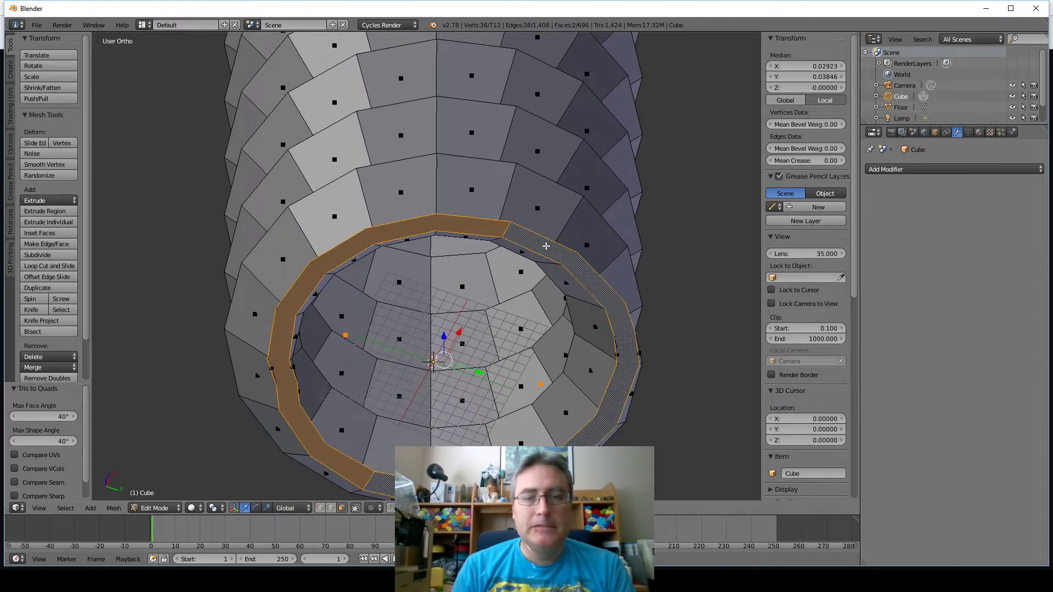
pyautogui.hotkey('ctrl', 't')
pyautogui.scroll(-1, 548, 246)
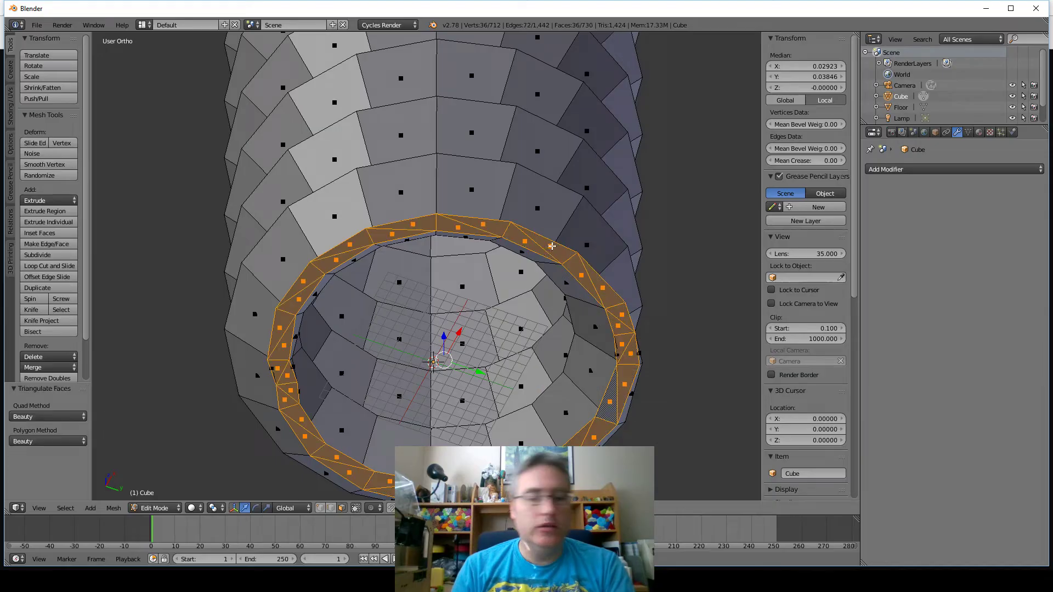
pyautogui.hotkey('alt', 'j')
# - Return to Object Mode and view the 712-face mesh in wireframe
pyautogui.moveTo(507, 197); pyautogui.dragTo(509, 205, button='middle')
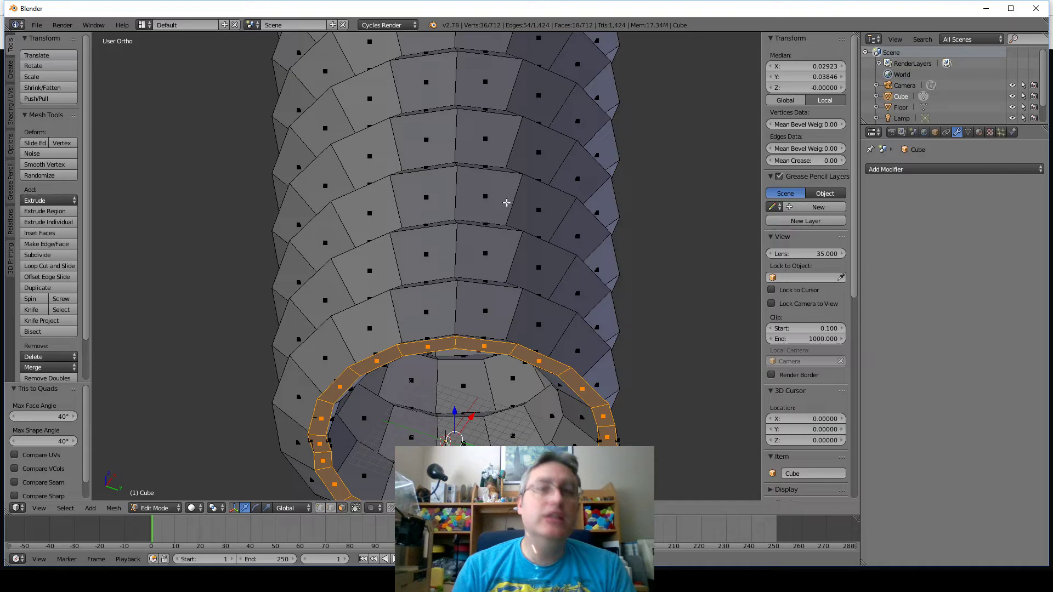
pyautogui.press('Tab')
pyautogui.scroll(-3, 505, 202)
pyautogui.moveTo(506, 202); pyautogui.dragTo(438, 148, button='middle')
pyautogui.scroll(3, 492, 120)
pyautogui.scroll(-2, 491, 120)
pyautogui.press('z')
pyautogui.press('z')
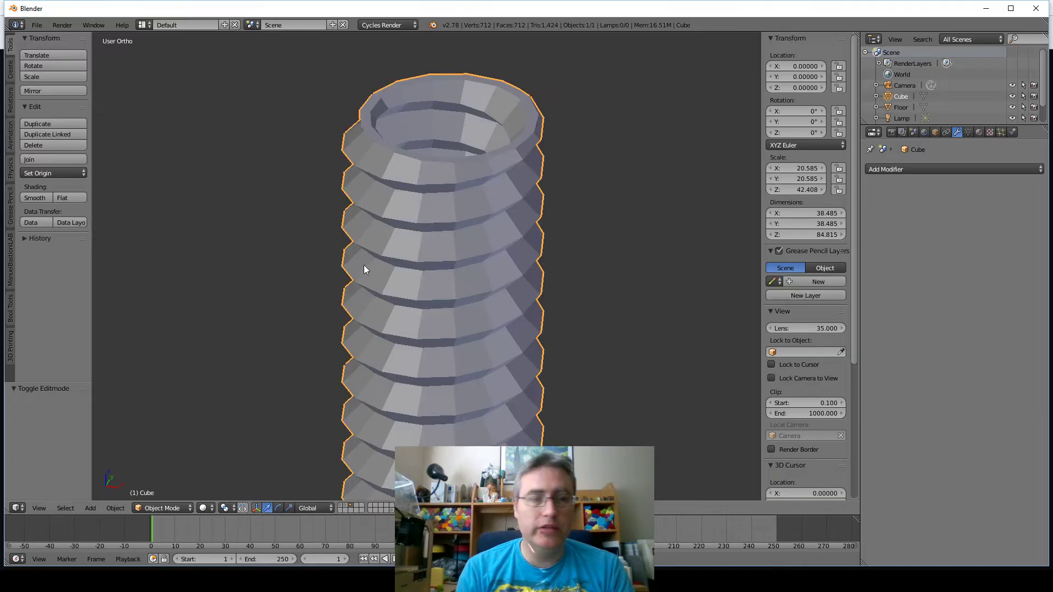
pyautogui.scroll(-2, 370, 251)
pyautogui.press('z')
pyautogui.press('z')
pyautogui.scroll(1, 372, 244)
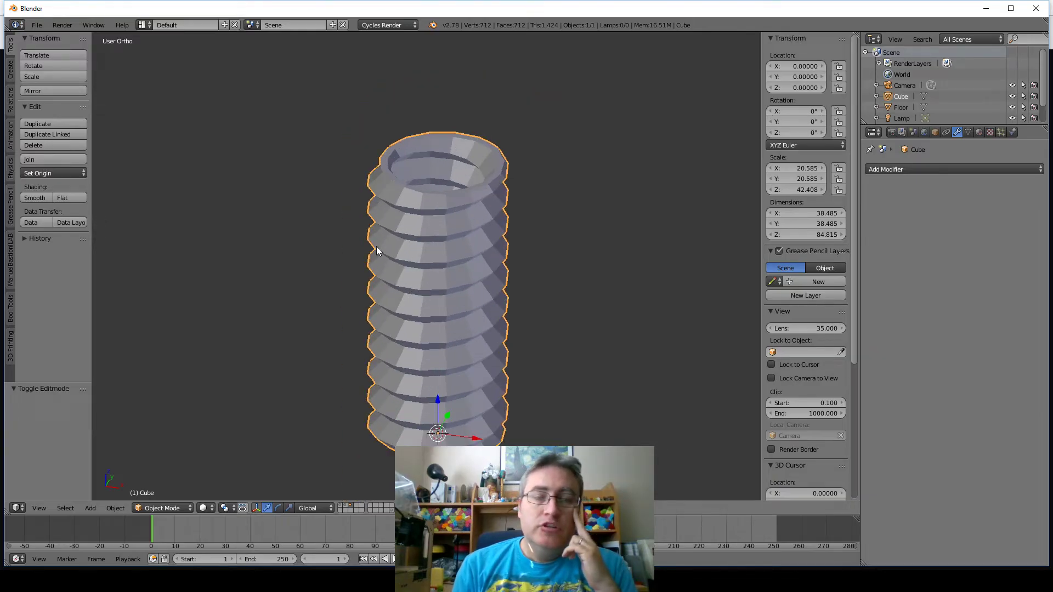
pyautogui.click(38, 200)
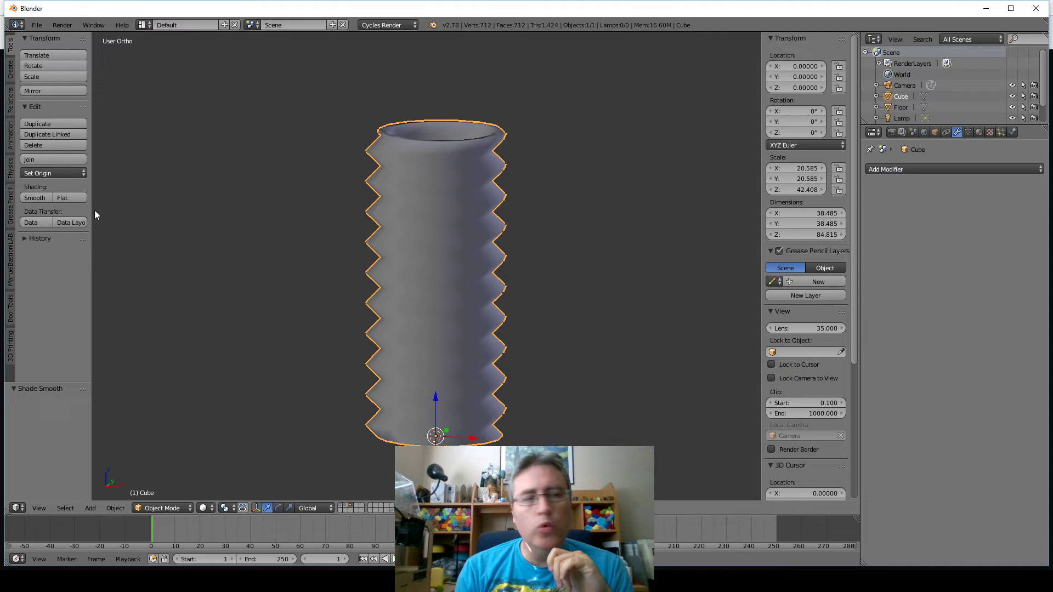
pyautogui.scroll(5, 364, 203)
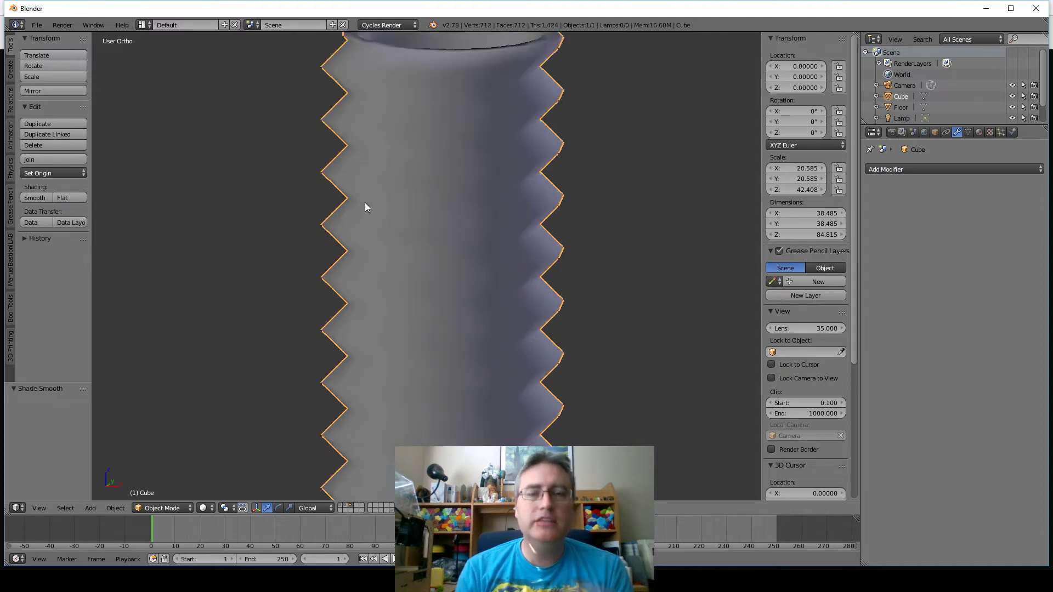
pyautogui.press('z')
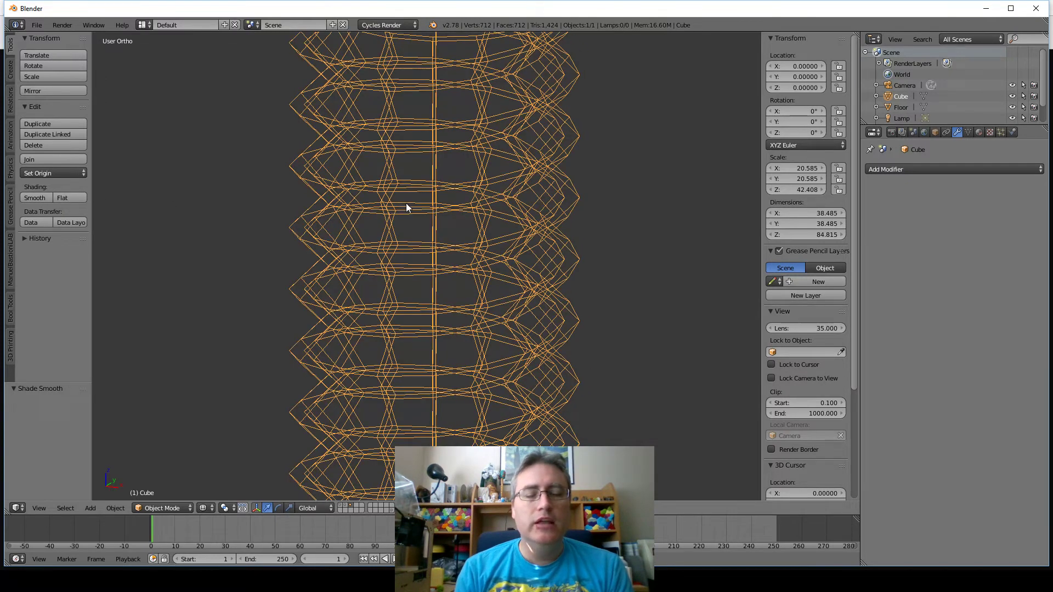
pyautogui.press('z')
pyautogui.press('Tab')
pyautogui.moveTo(408, 204); pyautogui.dragTo(383, 210, button='middle')
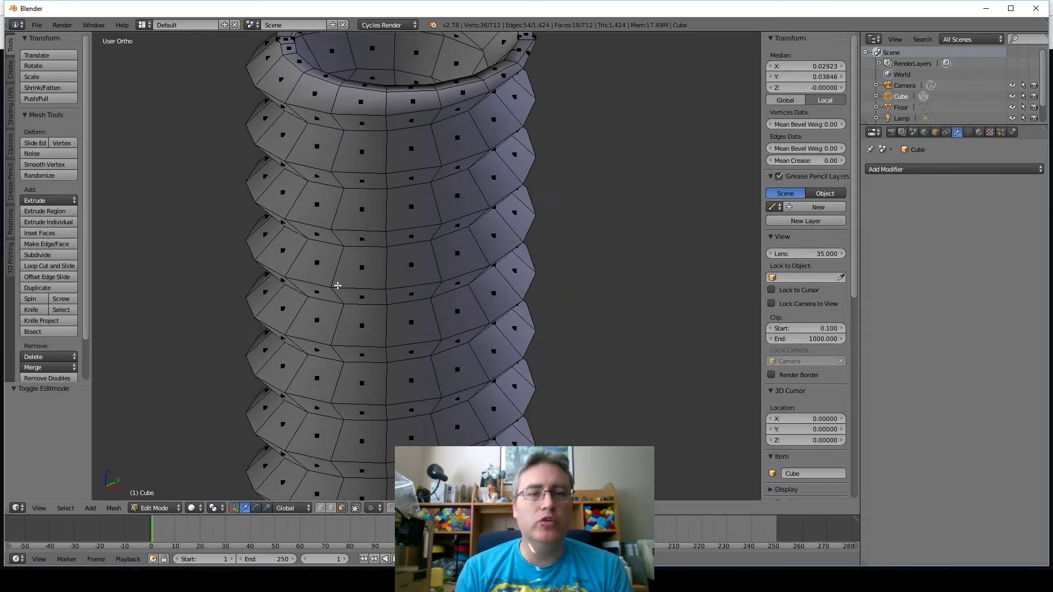
pyautogui.press('Tab')
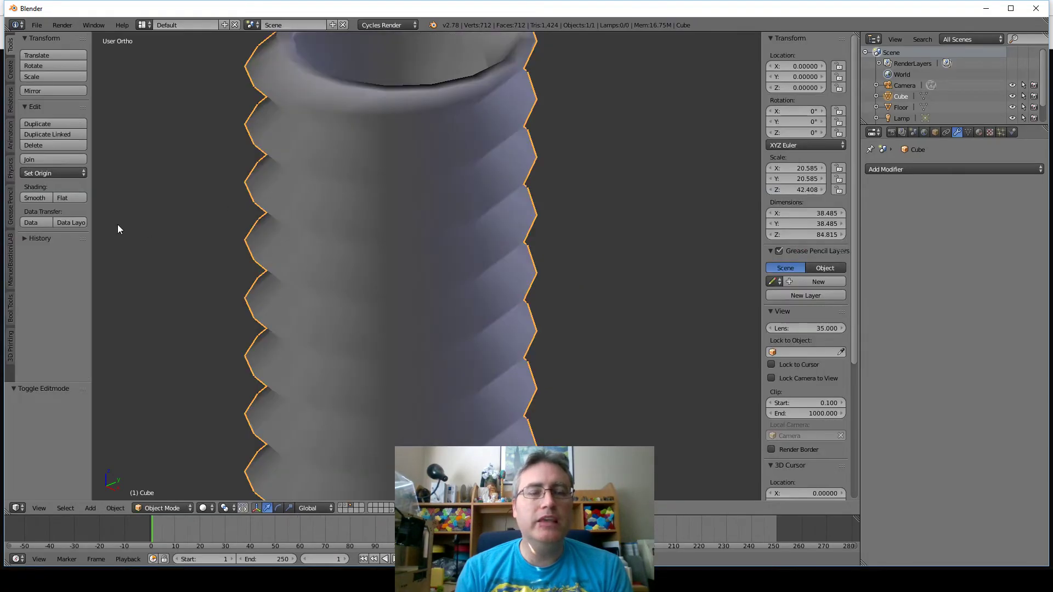
pyautogui.click(65, 198)
pyautogui.scroll(-4, 410, 261)
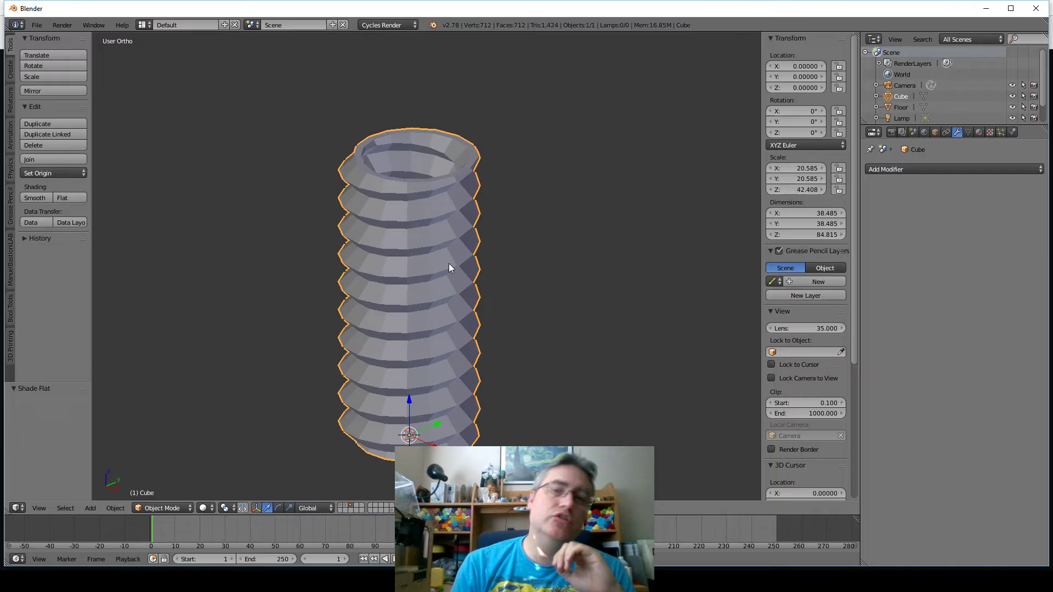
# - Add a Subdivision Surface modifier to the tube with view level 2
pyautogui.click(880, 169)
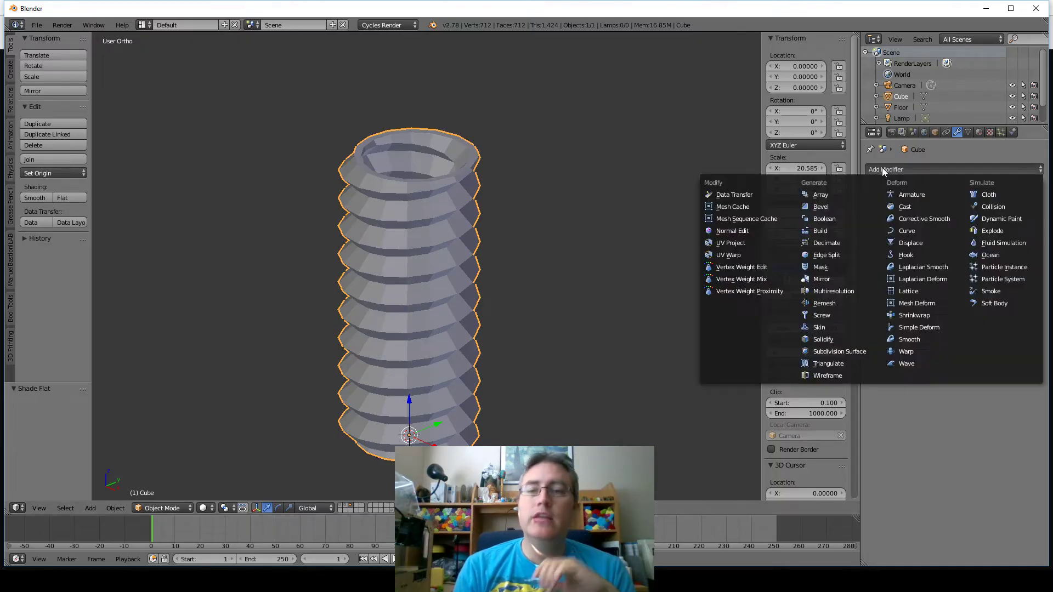
pyautogui.click(844, 351)
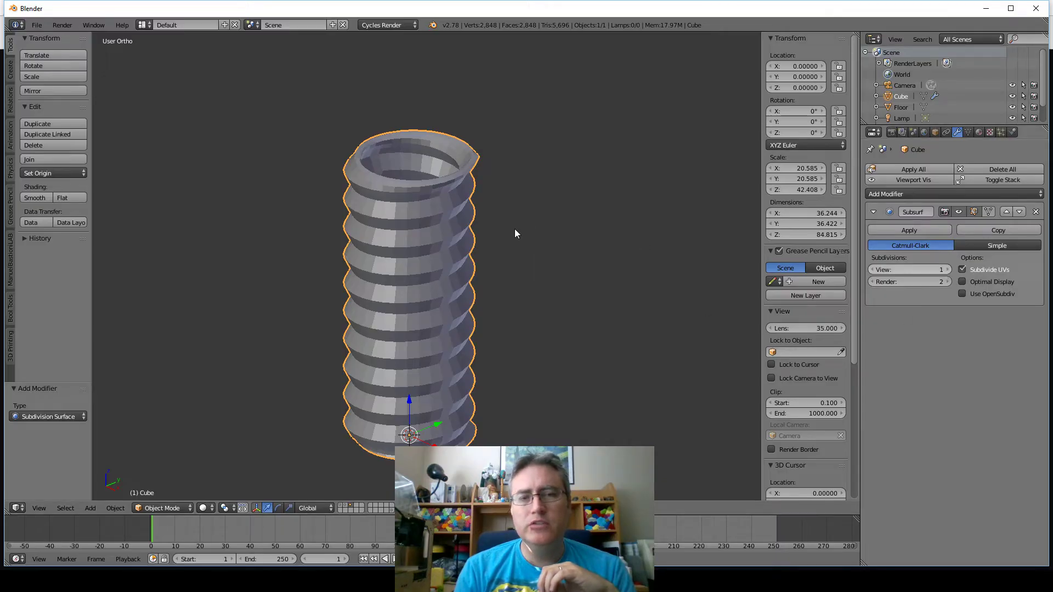
pyautogui.hotkey('ctrl', '2')
pyautogui.moveTo(516, 234); pyautogui.dragTo(270, 271, button='middle')
pyautogui.moveTo(452, 327); pyautogui.dragTo(495, 294, button='middle')
pyautogui.scroll(3, 432, 261)
# - Raise view subdivisions to 3 and inspect the 45,568-face tube from front and below
pyautogui.hotkey('ctrl', '3')
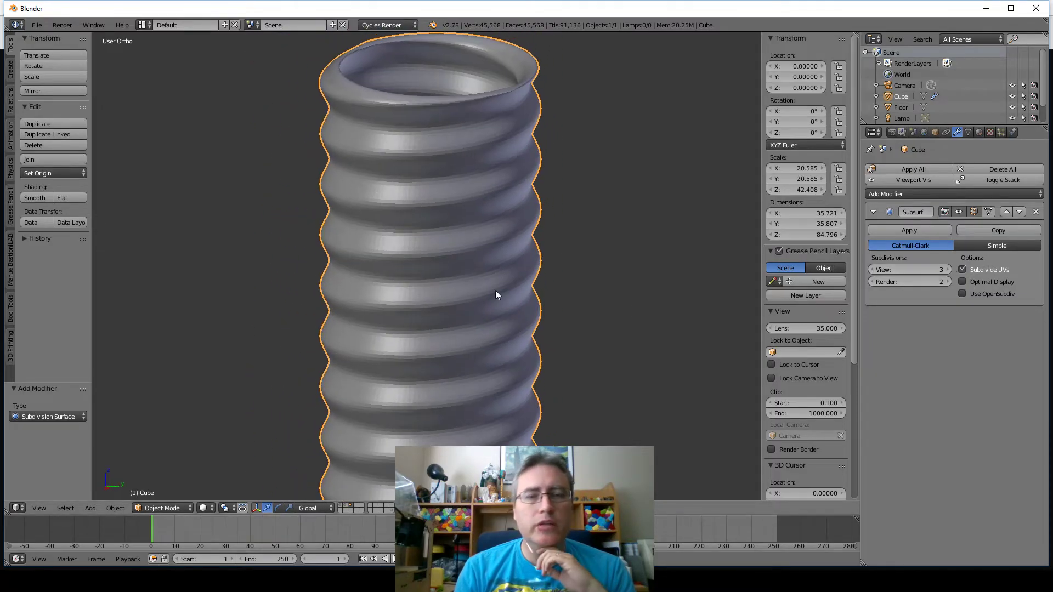
pyautogui.scroll(-2, 469, 280)
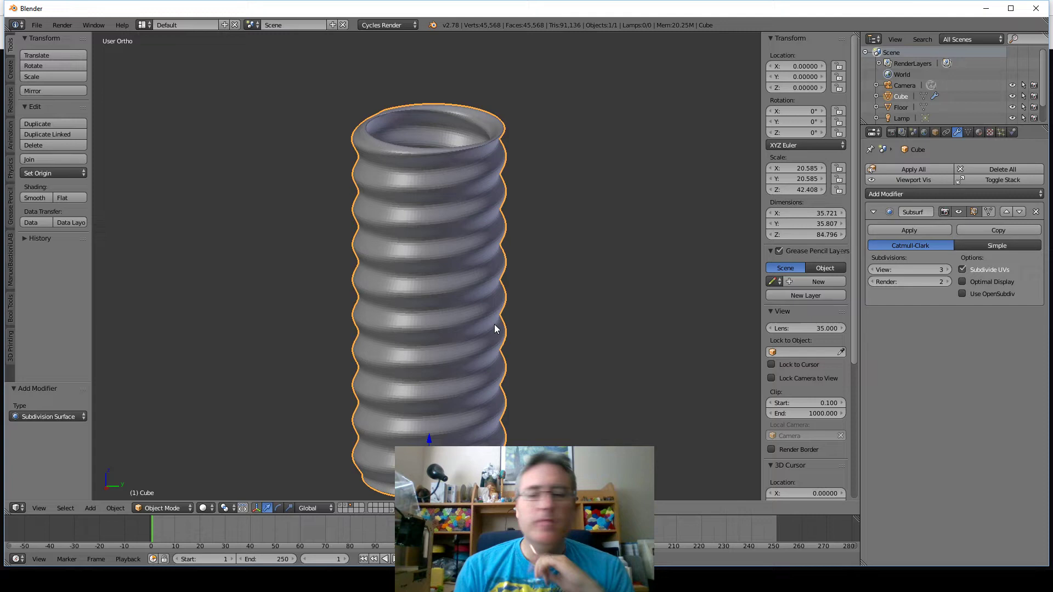
pyautogui.press('KP_1')
pyautogui.scroll(-1, 495, 329)
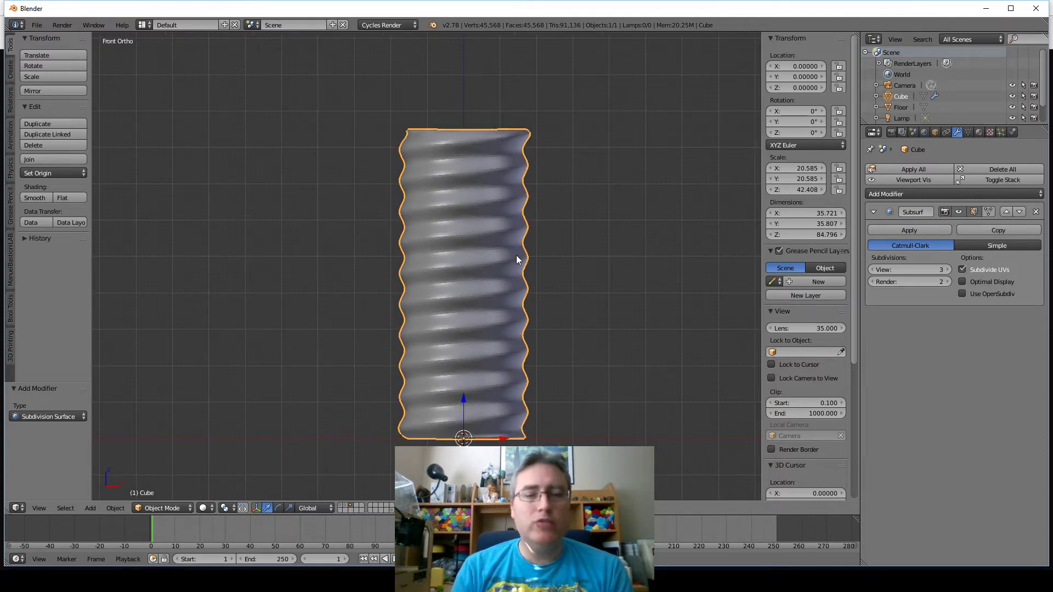
pyautogui.keyDown('shift'); pyautogui.moveTo(517, 258); pyautogui.dragTo(442, 282, button='middle'); pyautogui.keyUp('shift')
pyautogui.scroll(7, 384, 329)
pyautogui.scroll(-5, 351, 368)
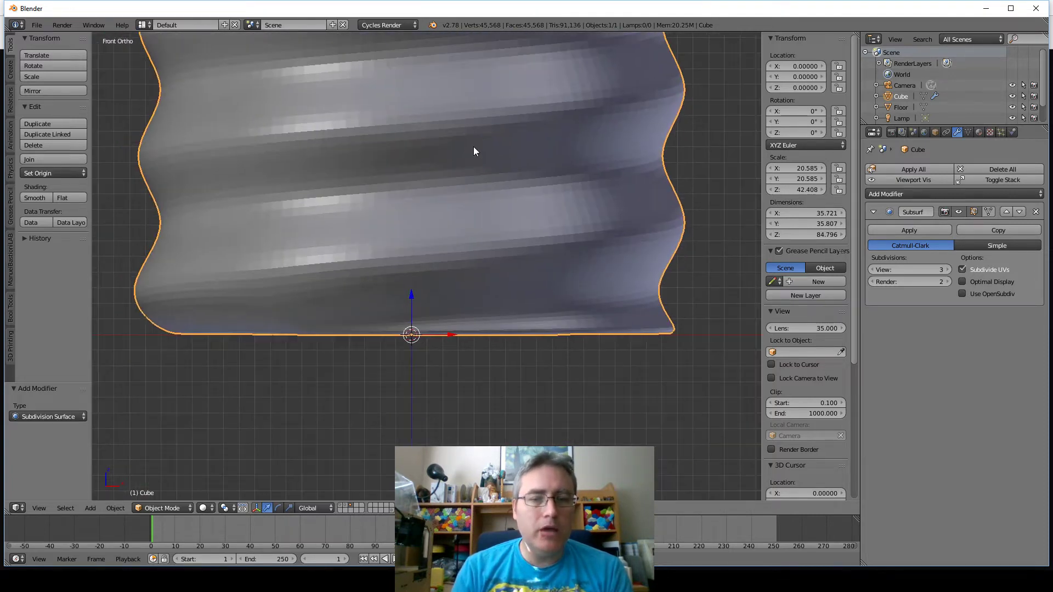
pyautogui.moveTo(474, 150); pyautogui.dragTo(235, 285, button='middle')
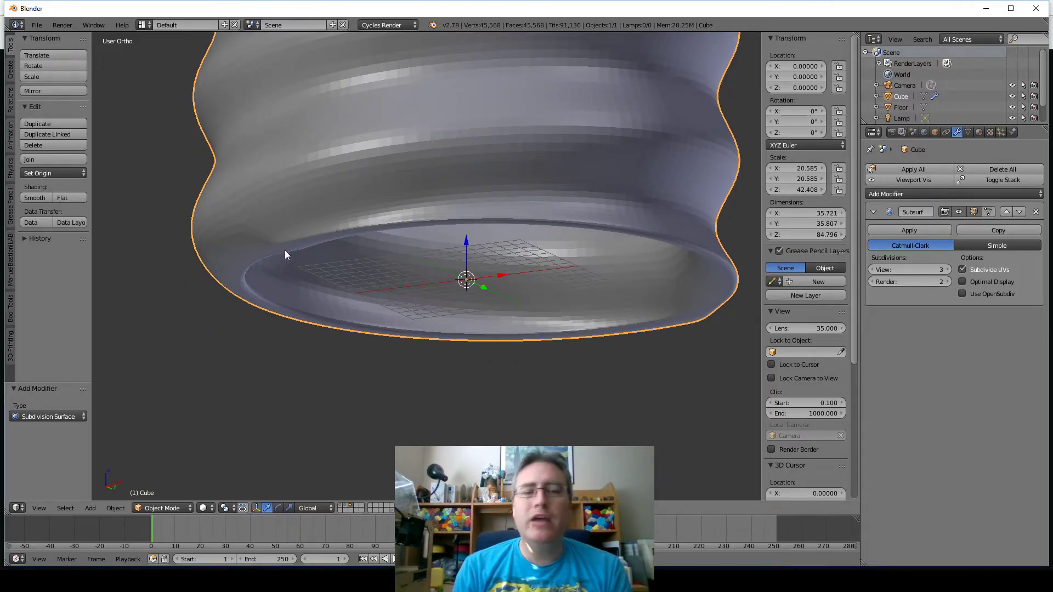
pyautogui.scroll(-3, 357, 277)
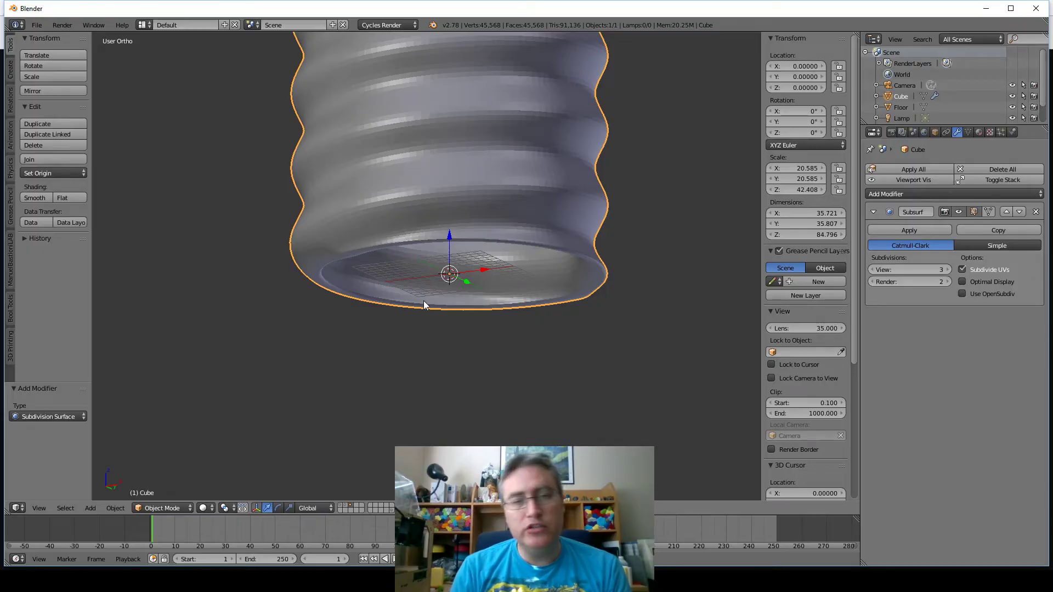
pyautogui.press('Tab')
# - Select the bottom inner rim edge loop and set its Mean Crease to 1
pyautogui.scroll(5, 423, 301)
pyautogui.press('a')
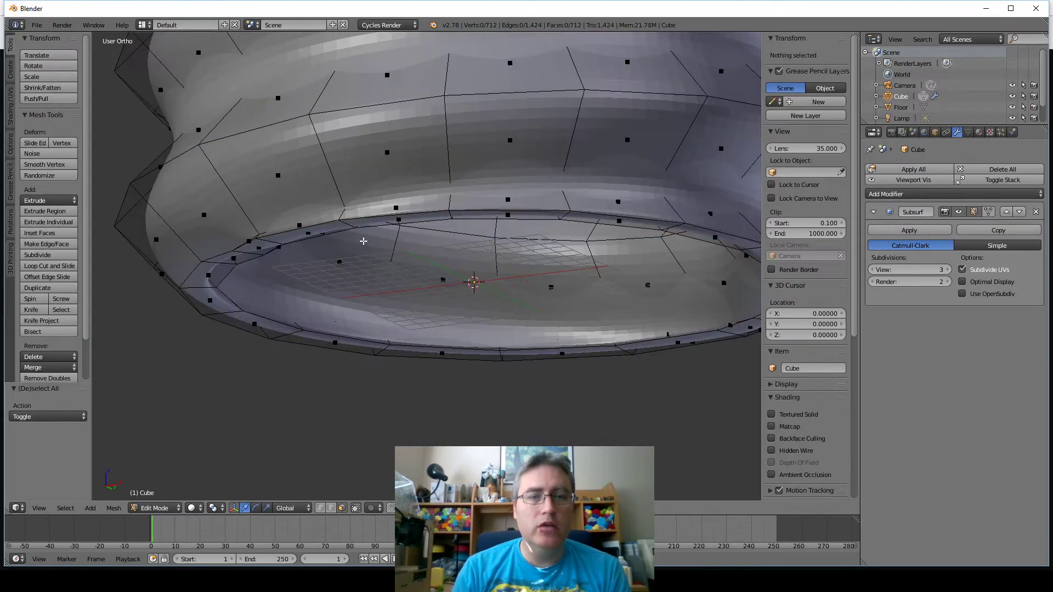
pyautogui.click(338, 508)
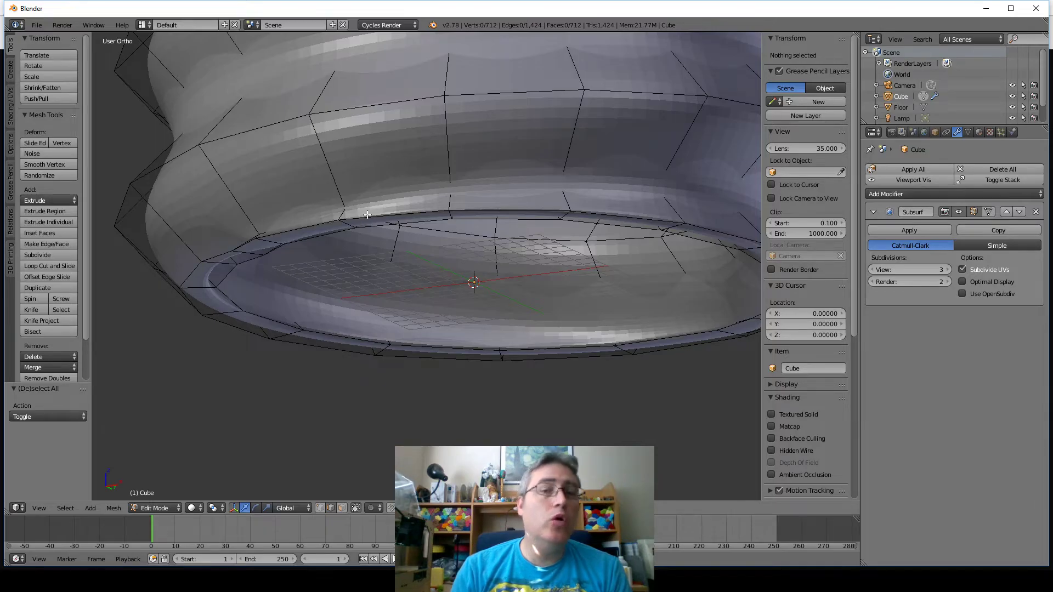
pyautogui.keyDown('alt'); pyautogui.rightClick(384, 226); pyautogui.keyUp('alt')
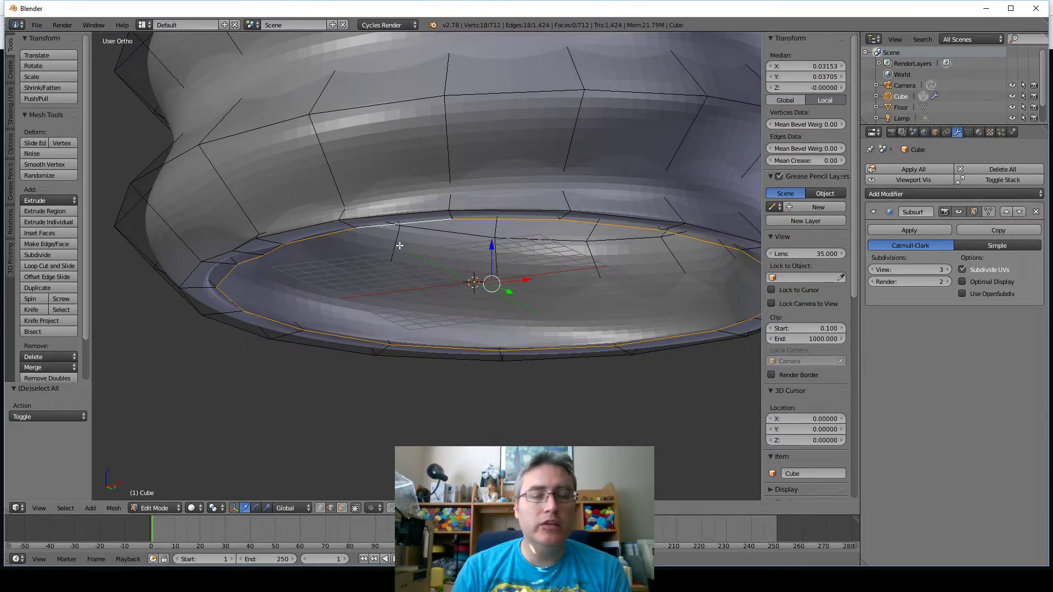
pyautogui.scroll(-3, 399, 245)
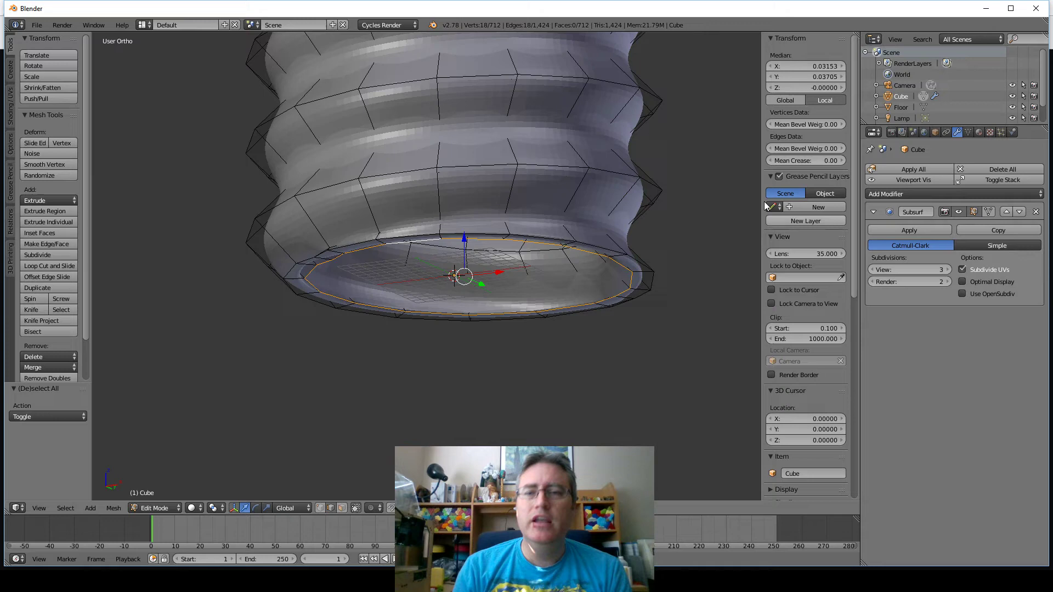
pyautogui.click(791, 162)
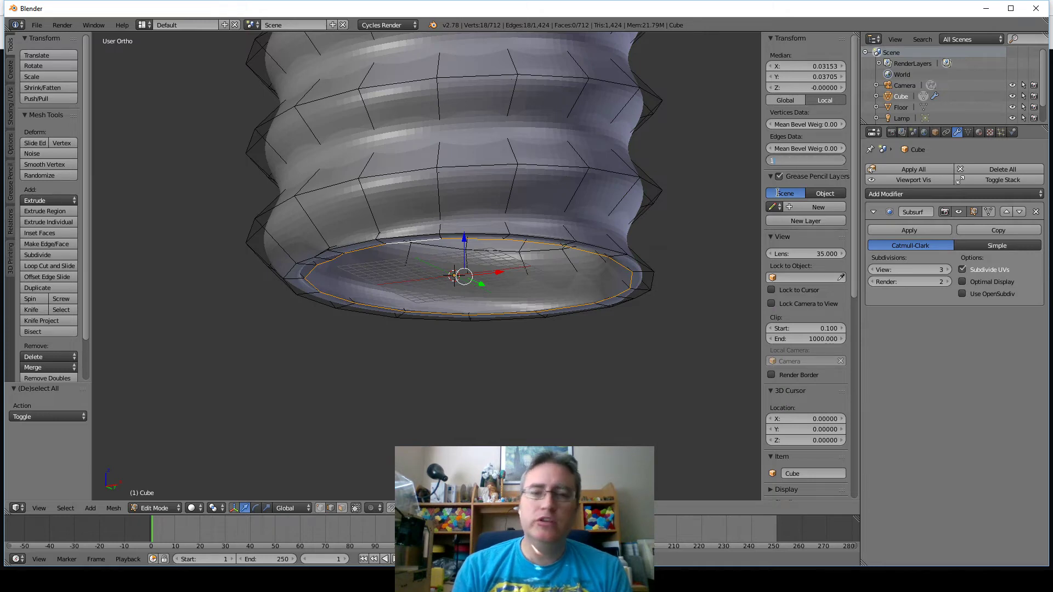
pyautogui.press('Return')
pyautogui.scroll(2, 412, 268)
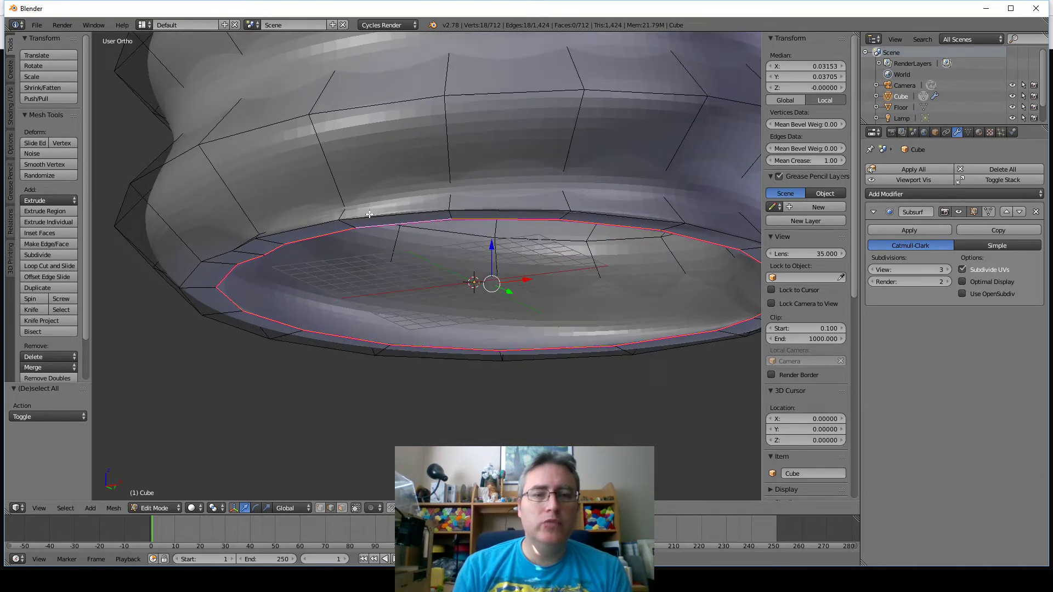
# - Crease the next bottom edge loop to 1 and view the crisp end in Object Mode
pyautogui.keyDown('alt'); pyautogui.rightClick(367, 215); pyautogui.keyUp('alt')
pyautogui.click(789, 164)
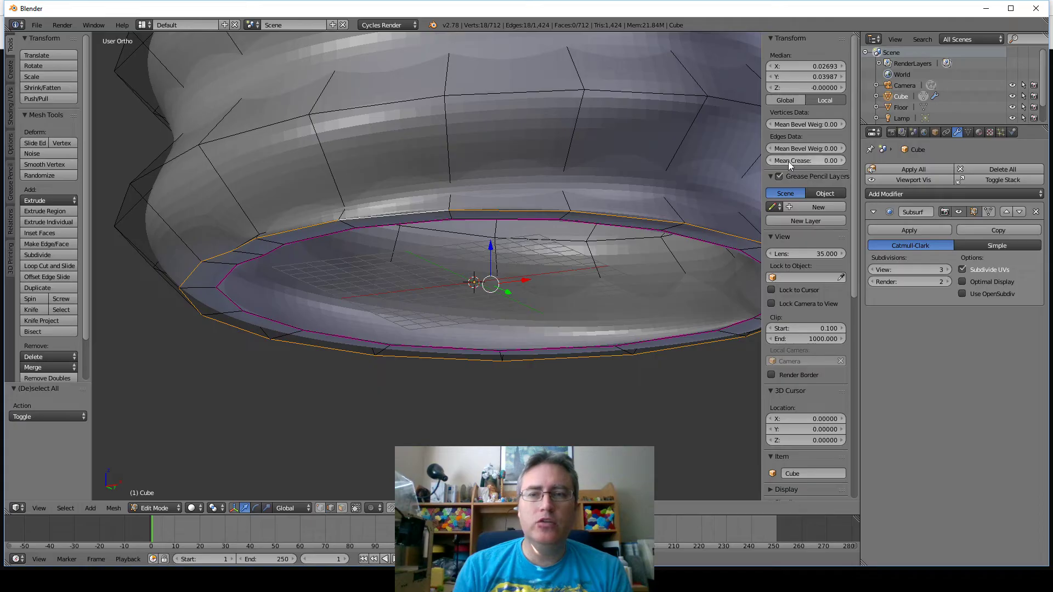
pyautogui.write('1')
pyautogui.press('Return')
pyautogui.scroll(-3, 726, 194)
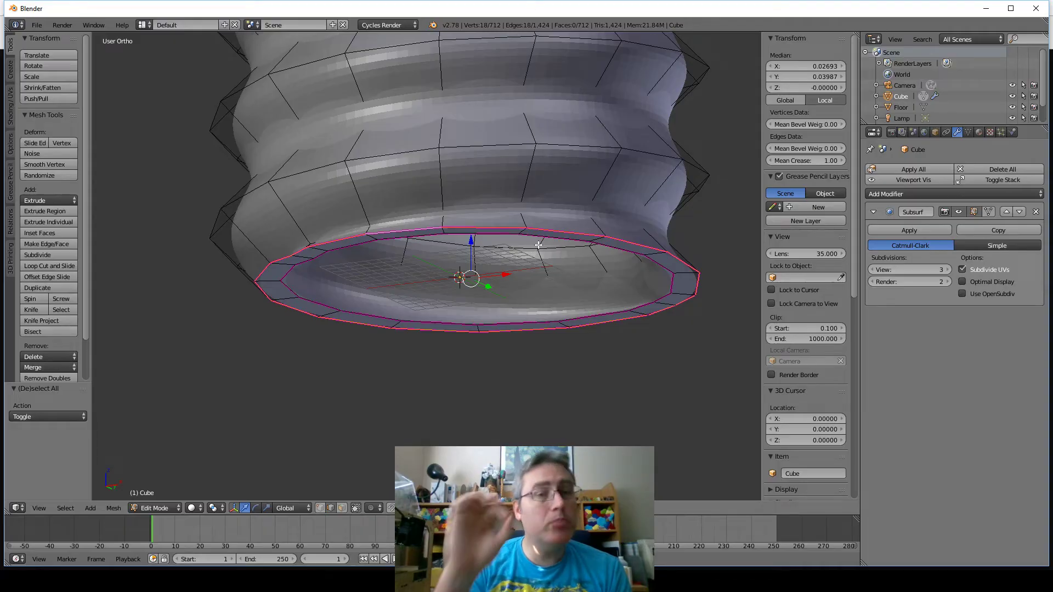
pyautogui.press('Tab')
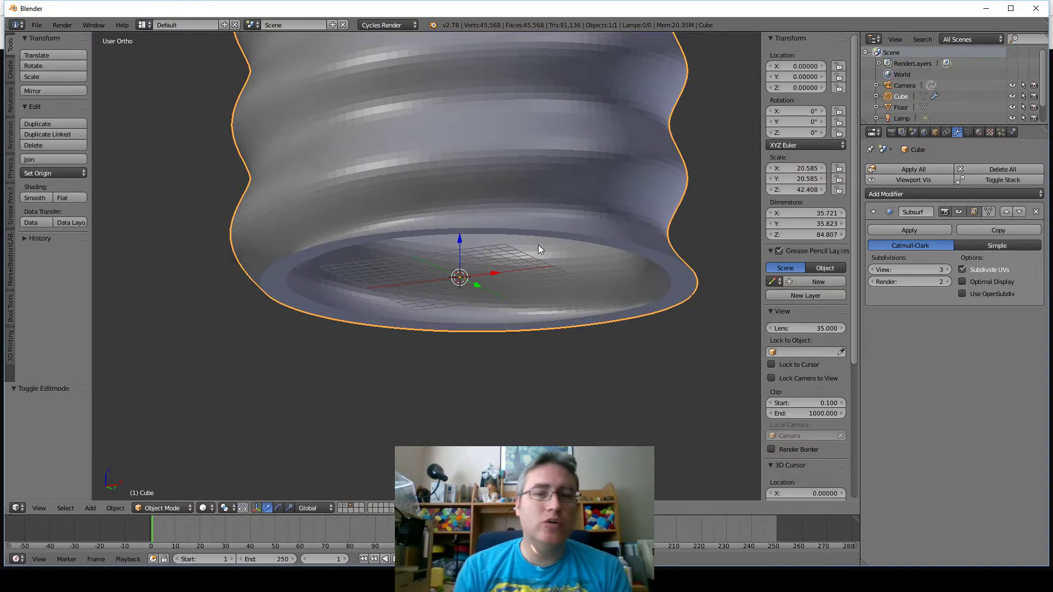
pyautogui.moveTo(538, 245); pyautogui.dragTo(412, 217, button='middle')
# - In Edit Mode, crease the tube's top inner edge loop to 1.00, after first trying 0.5
pyautogui.press('Tab')
pyautogui.scroll(-3, 458, 214)
pyautogui.scroll(5, 411, 218)
pyautogui.keyDown('alt'); pyautogui.rightClick(416, 196); pyautogui.keyUp('alt')
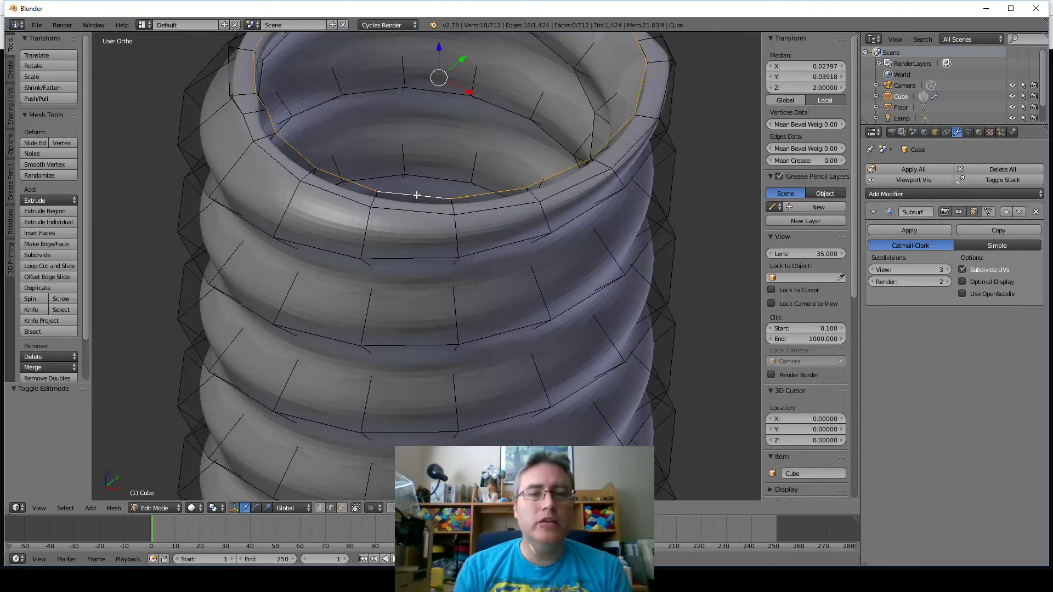
pyautogui.click(823, 160)
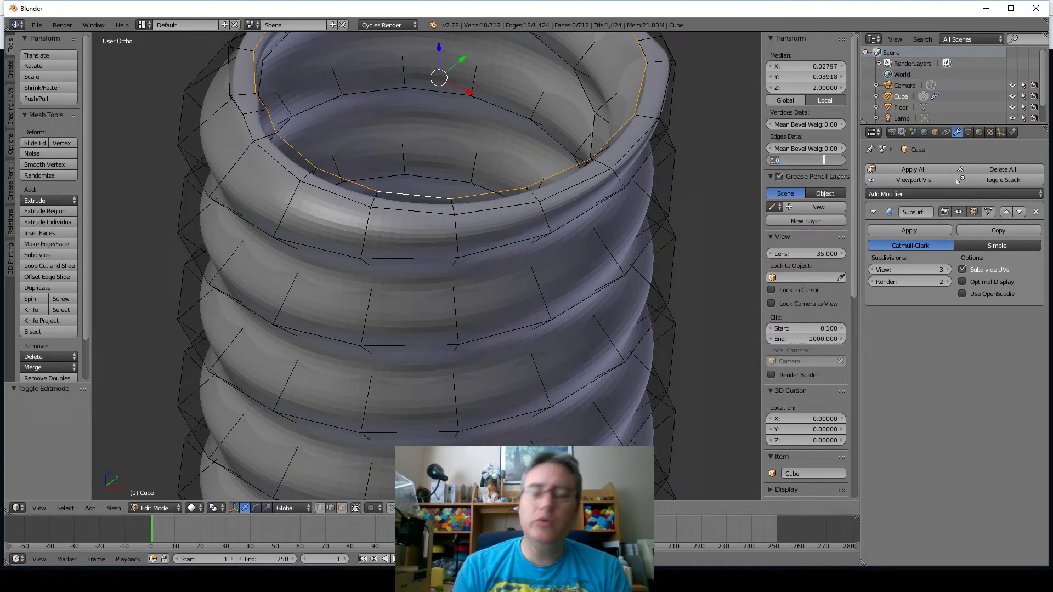
pyautogui.write('0.5')
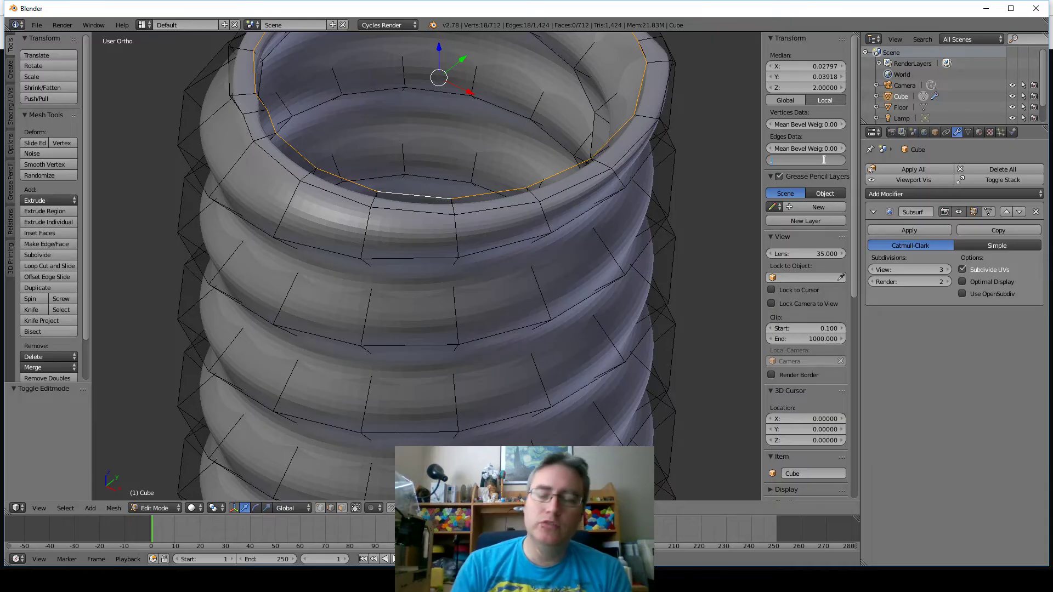
pyautogui.press('Return')
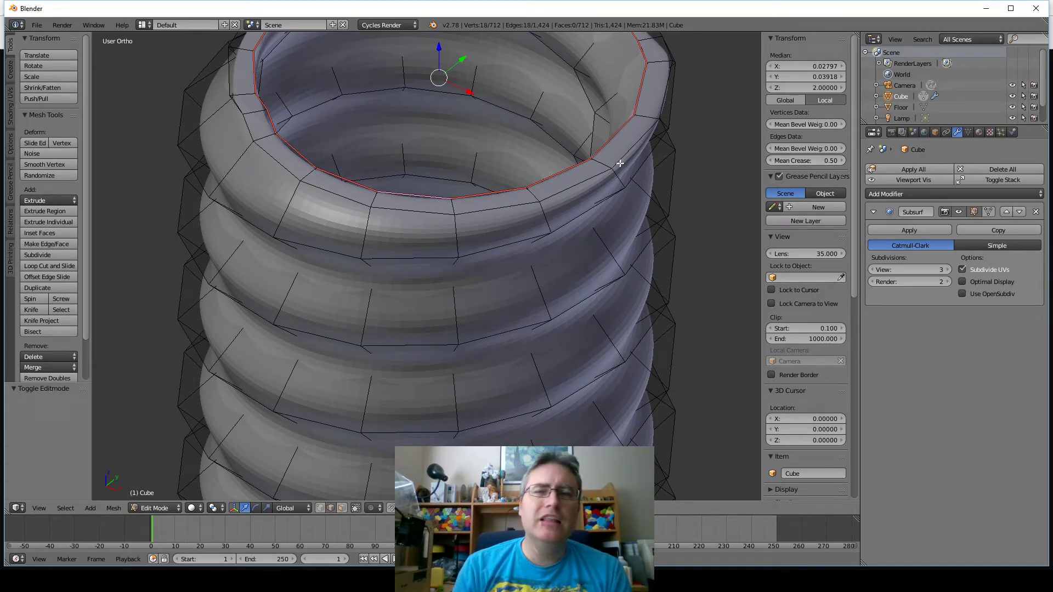
pyautogui.click(811, 161)
pyautogui.write('1')
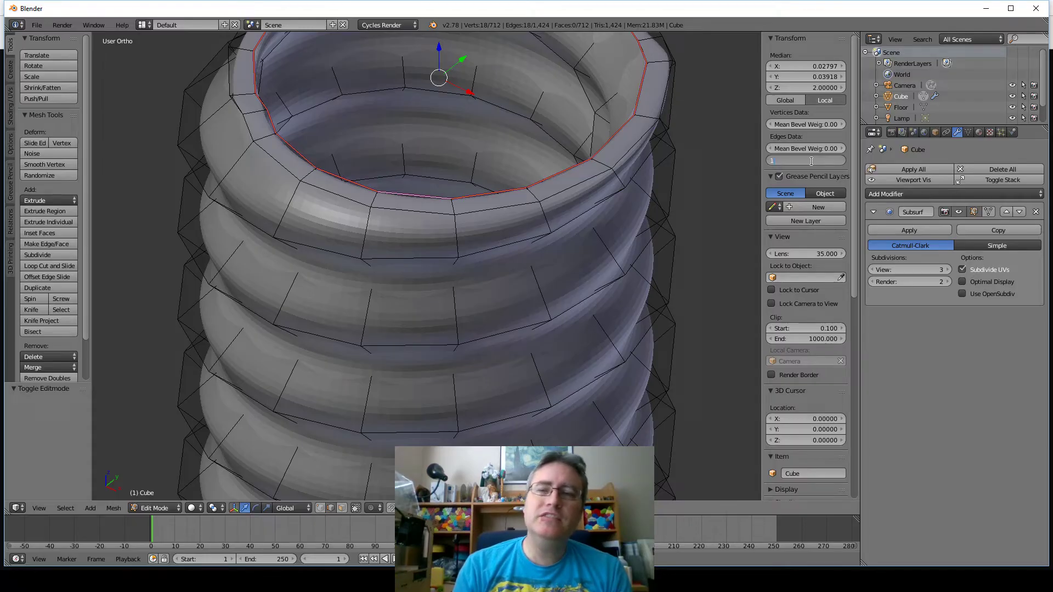
pyautogui.press('Return')
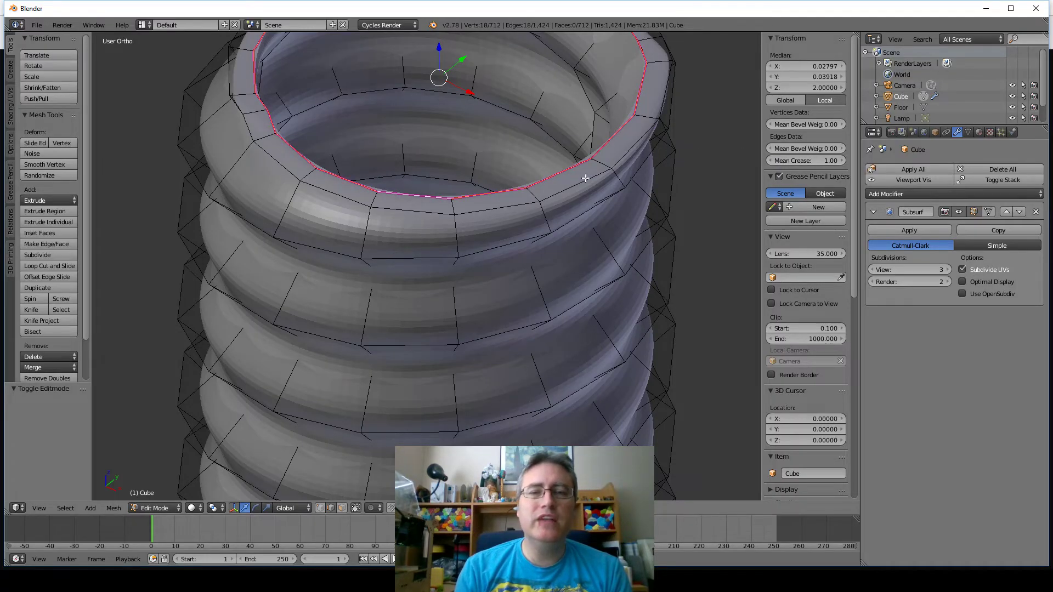
# - Give the outer top rim edge loop a full 1.00 crease as well
pyautogui.keyDown('alt'); pyautogui.rightClick(586, 178); pyautogui.keyUp('alt')
pyautogui.click(813, 160)
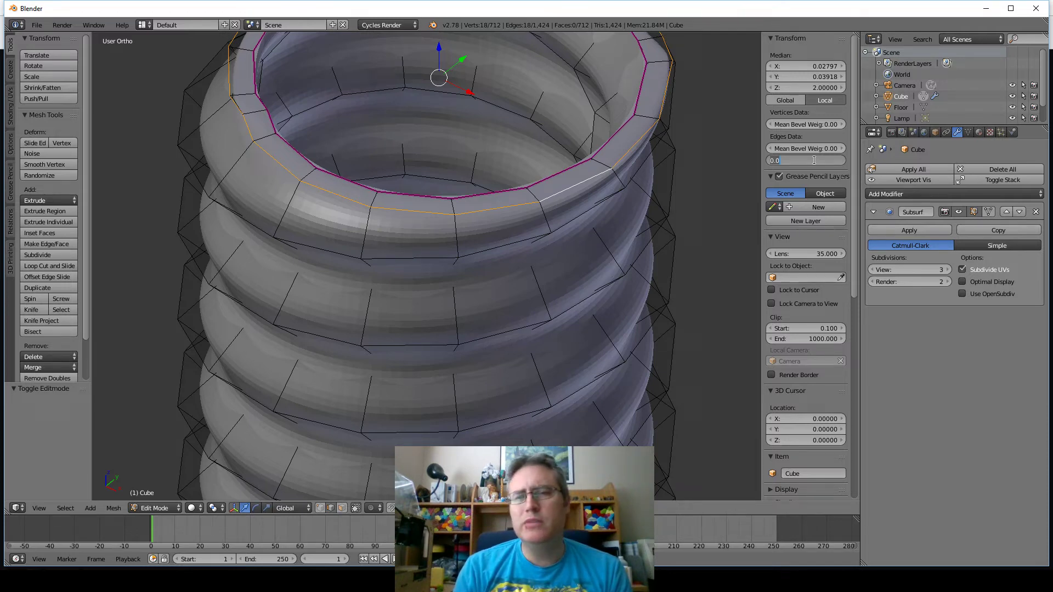
pyautogui.write('1')
pyautogui.press('Return')
pyautogui.scroll(-3, 448, 267)
pyautogui.press('z')
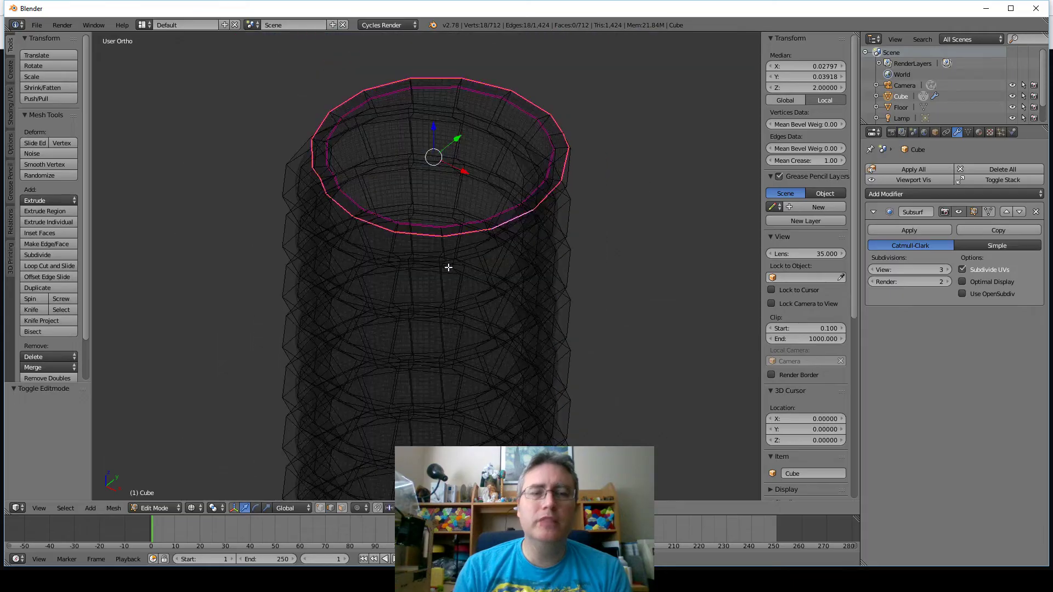
pyautogui.press('z')
# - Return to Object Mode, view the tube from the front, then orbit toward its top opening
pyautogui.press('Tab')
pyautogui.press('KP_1')
pyautogui.scroll(-2, 453, 186)
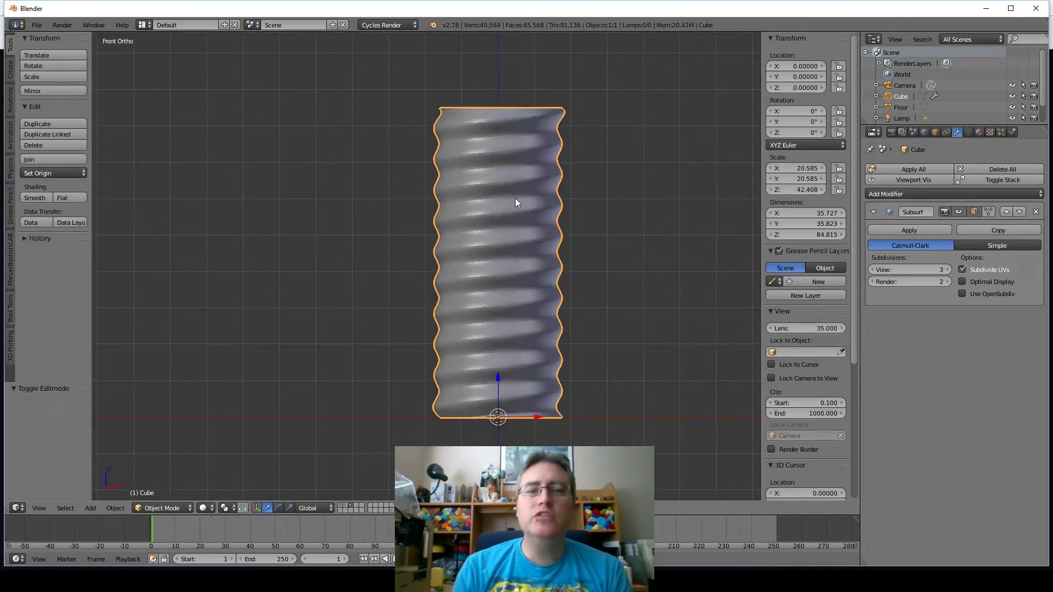
pyautogui.keyDown('shift'); pyautogui.moveTo(514, 203); pyautogui.dragTo(518, 174, button='middle'); pyautogui.keyUp('shift')
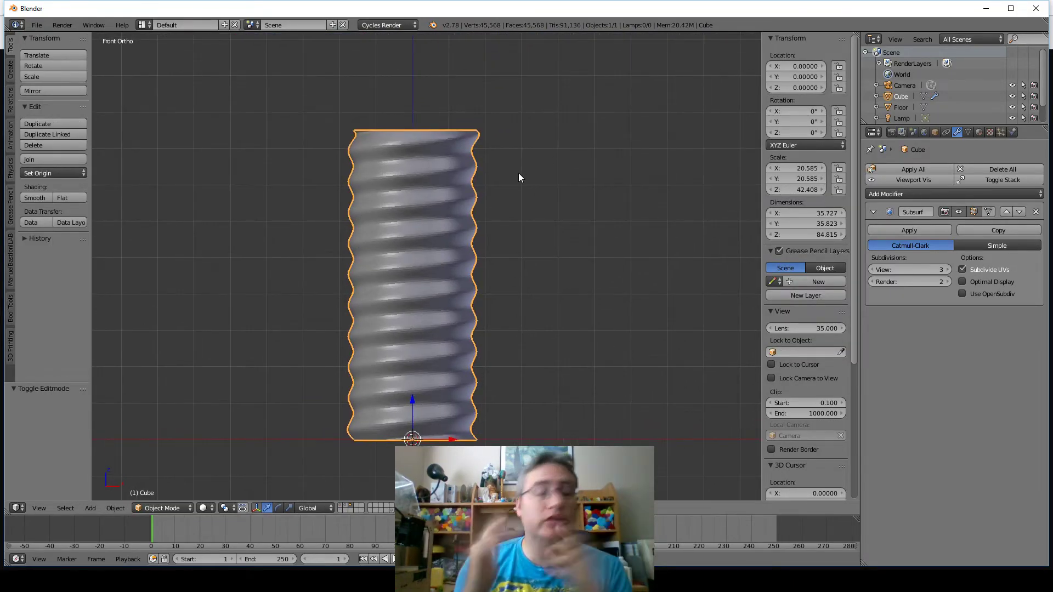
pyautogui.scroll(1, 519, 174)
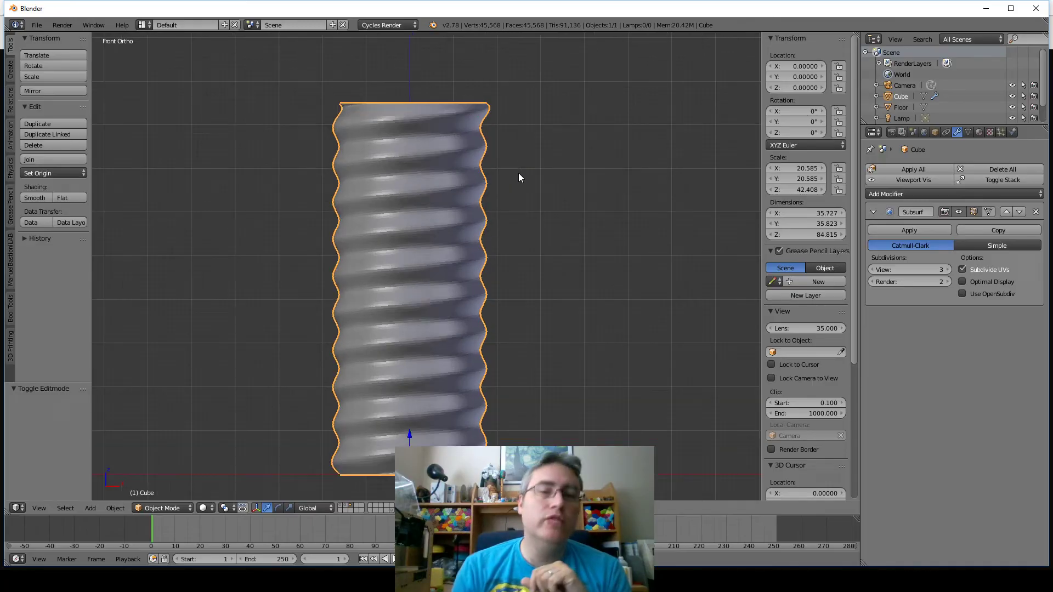
pyautogui.moveTo(518, 173); pyautogui.dragTo(519, 170, button='middle')
pyautogui.scroll(3, 520, 170)
pyautogui.moveTo(466, 235); pyautogui.dragTo(511, 241, button='middle')
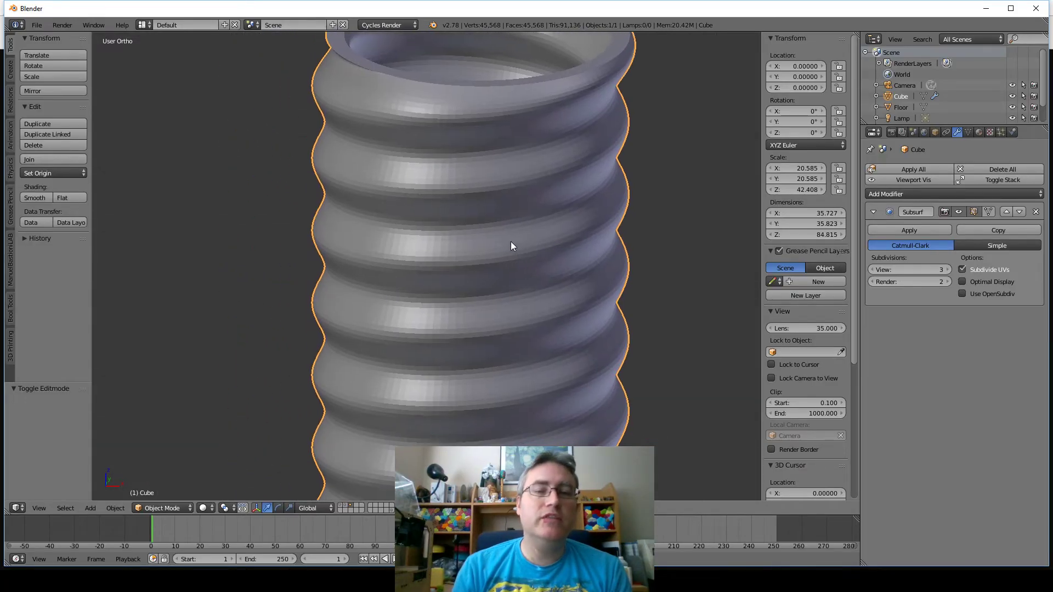
# - In Edit Mode, add the spiral thread edge loop to the selection, checking it in wireframe
pyautogui.press('Tab')
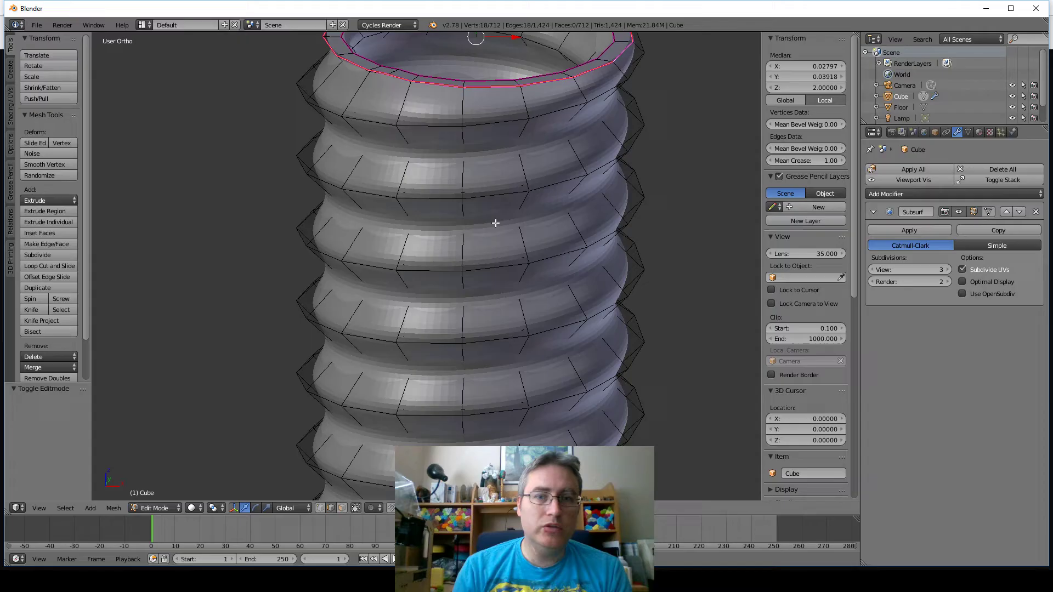
pyautogui.press('z')
pyautogui.press('z')
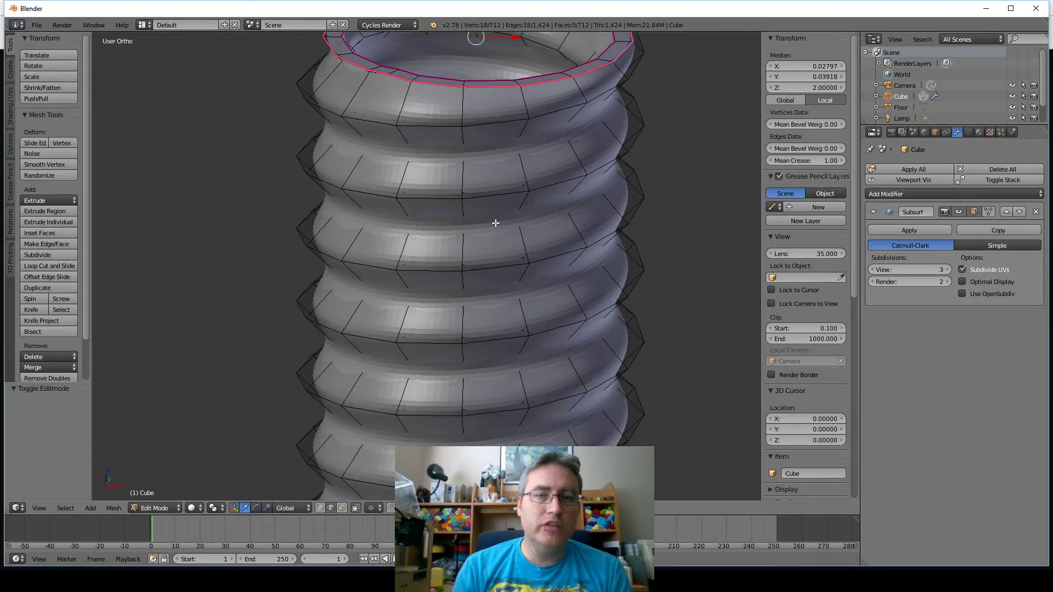
pyautogui.keyDown('alt'); pyautogui.keyDown('shift'); pyautogui.rightClick(493, 223); pyautogui.keyUp('shift'); pyautogui.keyUp('alt')
pyautogui.press('z')
pyautogui.scroll(-2, 508, 238)
pyautogui.scroll(-2, 507, 238)
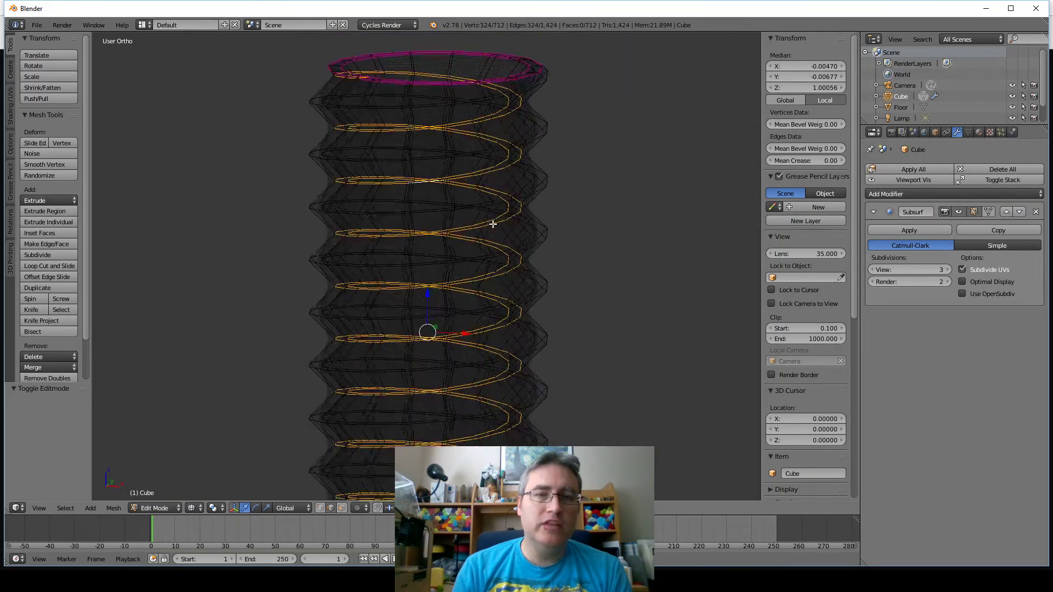
pyautogui.scroll(-2, 442, 193)
pyautogui.moveTo(442, 193)
pyautogui.keyDown('shift'); pyautogui.mouseDown(button='middle')
pyautogui.moveTo(500, 145)
pyautogui.moveTo(494, 192)
pyautogui.moveTo(462, 219)
pyautogui.moveTo(382, 199)
pyautogui.moveTo(535, 188)
pyautogui.moveTo(503, 193)
pyautogui.mouseUp(button='middle'); pyautogui.keyUp('shift')
pyautogui.press('z')
pyautogui.press('z')
pyautogui.moveTo(480, 242); pyautogui.dragTo(495, 227, button='middle')
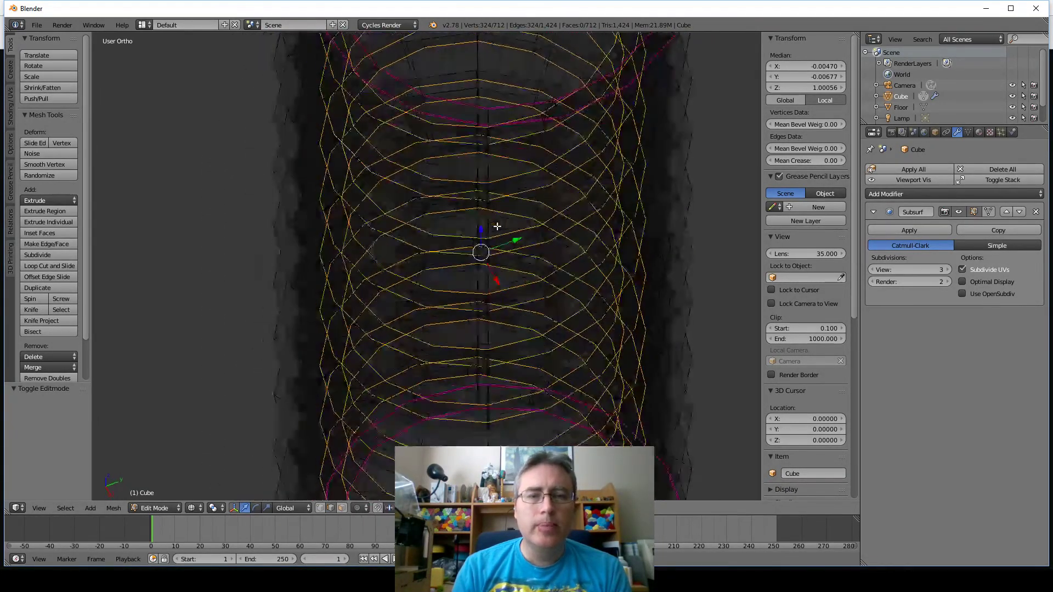
pyautogui.press('z')
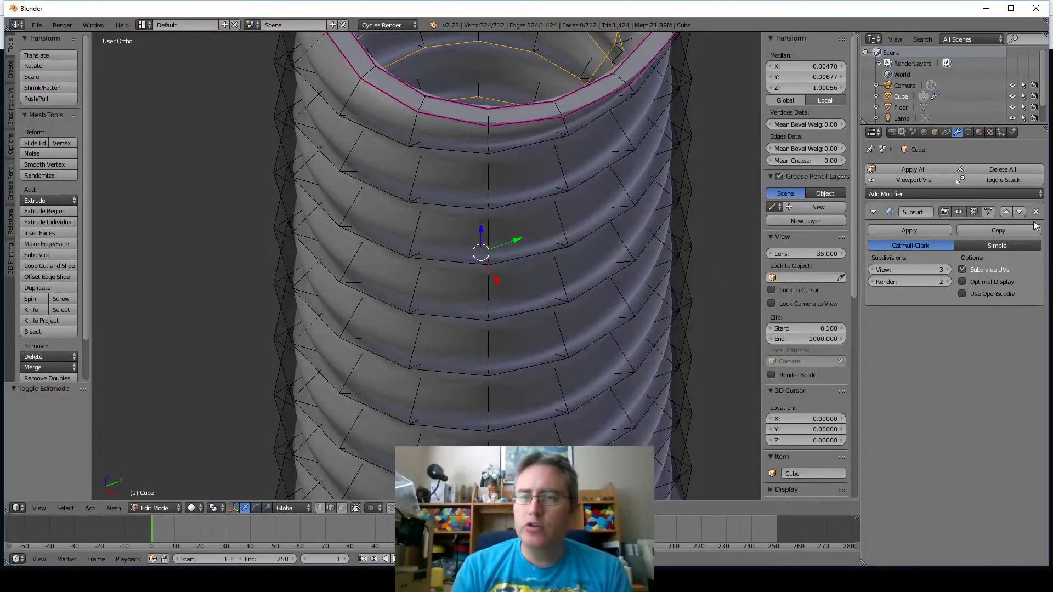
# - Turn off the Subsurf edit-cage preview and orbit around the tube to inspect the selected edges
pyautogui.click(958, 211)
pyautogui.scroll(4, 529, 258)
pyautogui.scroll(-5, 525, 260)
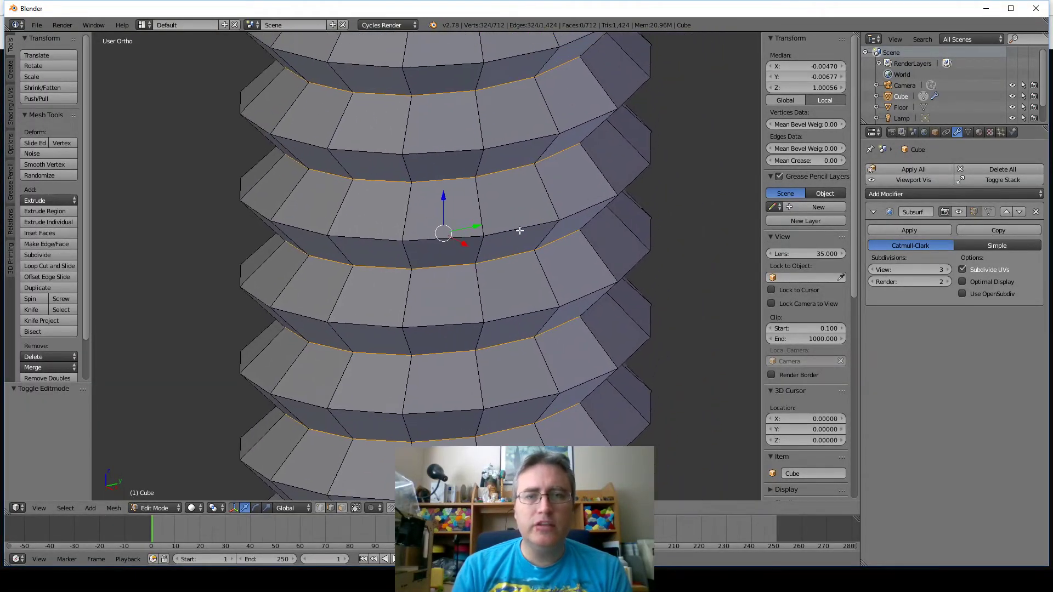
pyautogui.moveTo(537, 158); pyautogui.dragTo(527, 205, button='middle')
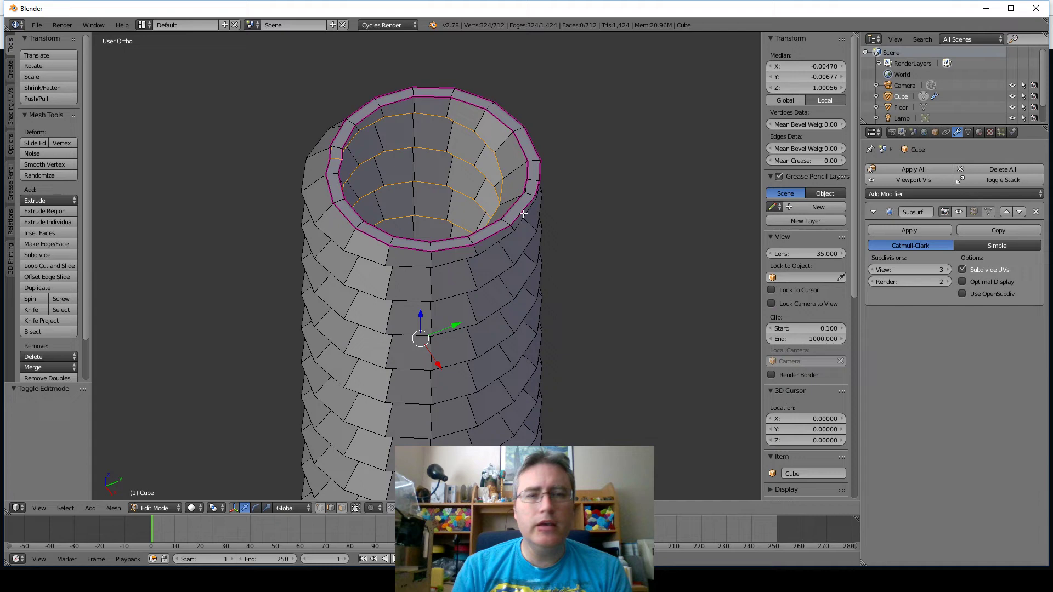
pyautogui.scroll(3, 335, 173)
pyautogui.keyDown('shift'); pyautogui.moveTo(335, 173); pyautogui.dragTo(482, 236, button='middle'); pyautogui.keyUp('shift')
pyautogui.scroll(3, 482, 235)
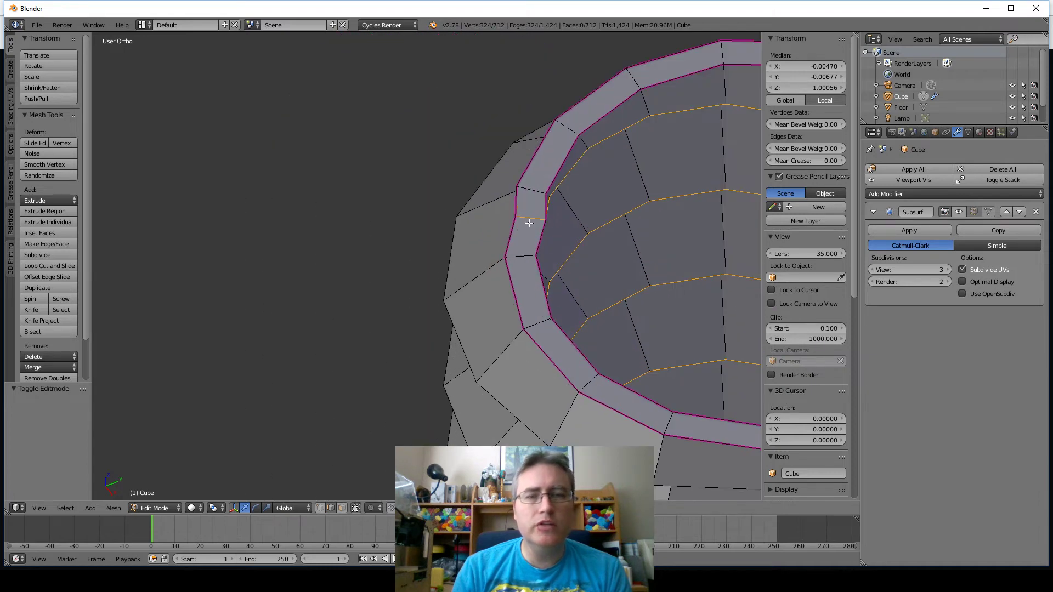
pyautogui.scroll(-5, 542, 247)
pyautogui.moveTo(563, 392); pyautogui.dragTo(570, 225, button='middle')
pyautogui.scroll(4, 570, 225)
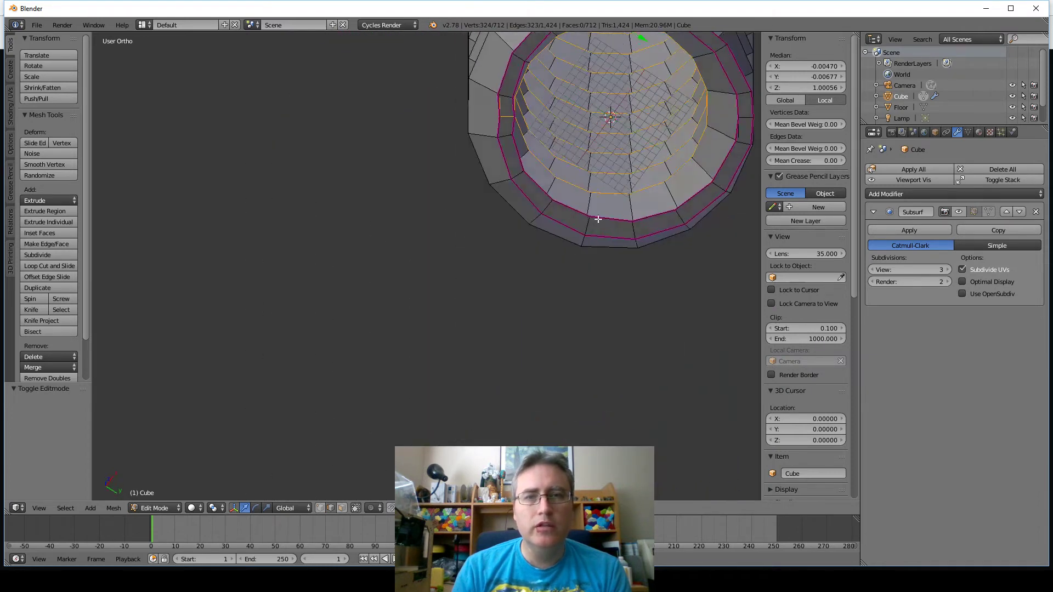
pyautogui.scroll(-2, 581, 151)
pyautogui.moveTo(581, 150); pyautogui.dragTo(615, 218, button='middle')
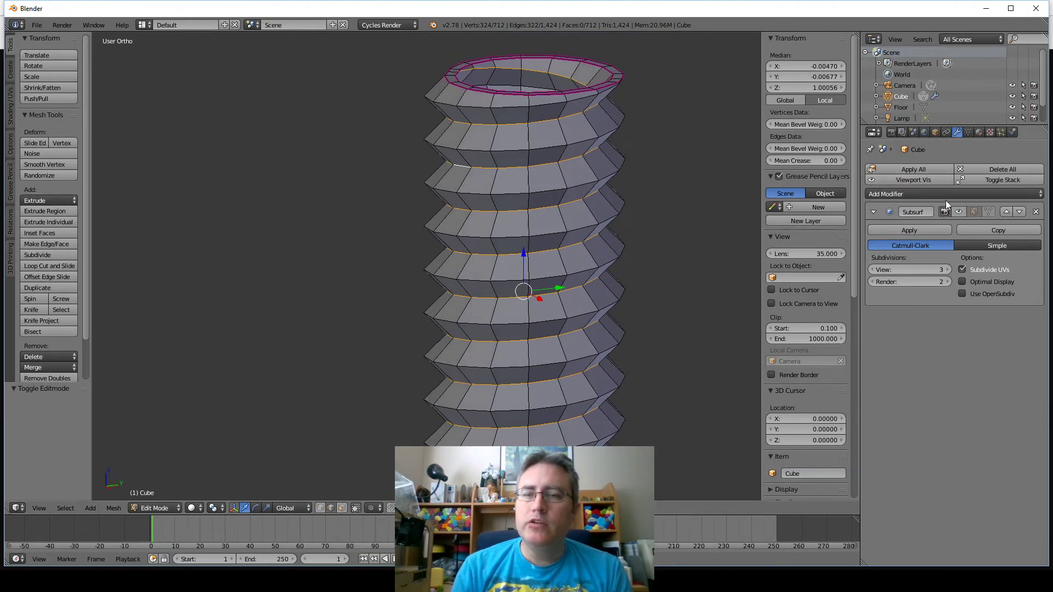
# - Re-enable the edit-cage smoothing, set the thread edges' Mean Crease to 1, and exit Edit Mode
pyautogui.click(958, 213)
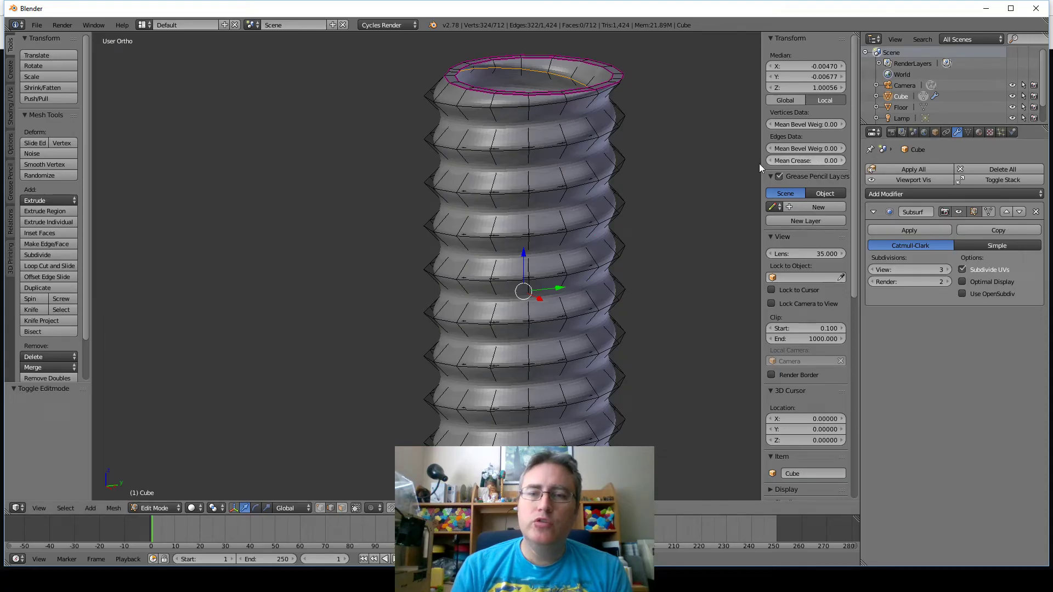
pyautogui.click(841, 160)
pyautogui.write('1')
pyautogui.press('Return')
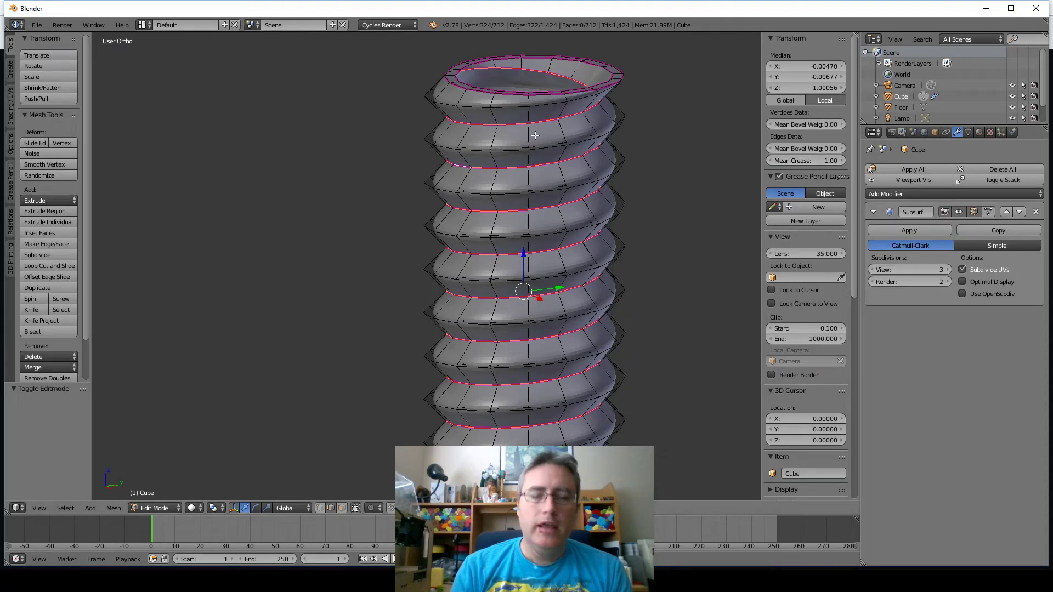
pyautogui.press('Tab')
pyautogui.moveTo(537, 128); pyautogui.dragTo(467, 169, button='middle')
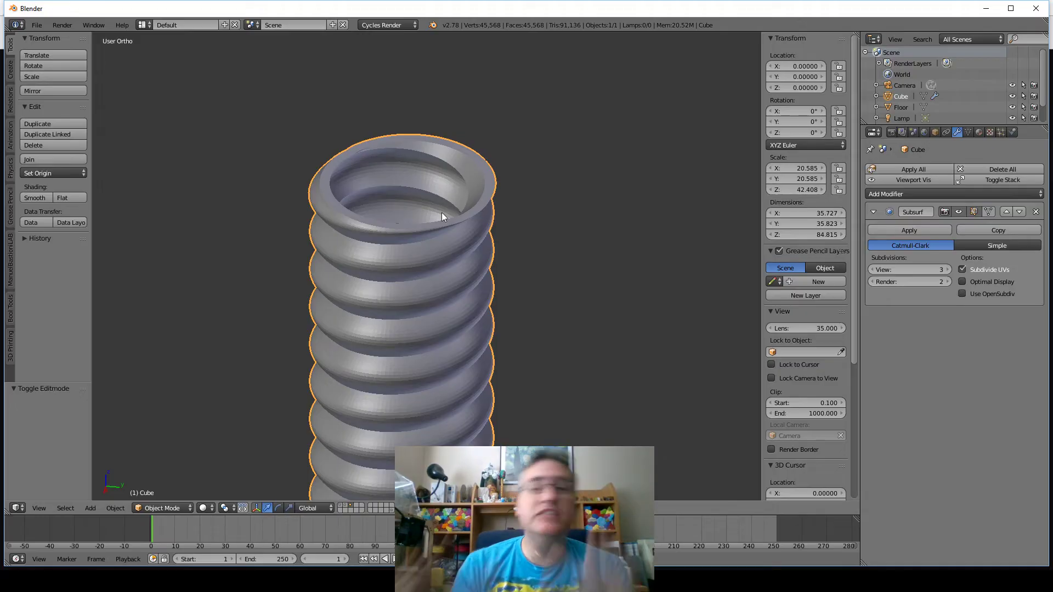
# - Toggle the Subdivision Surface viewport display off and on to compare the faceted and smoothed coil
pyautogui.moveTo(442, 216); pyautogui.dragTo(550, 230, button='middle')
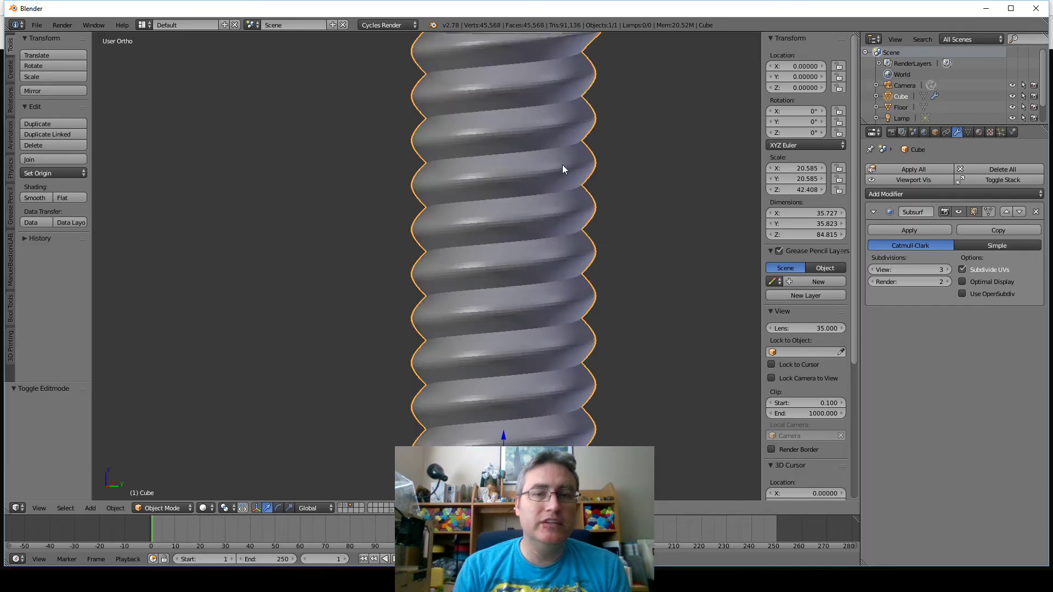
pyautogui.keyDown('shift'); pyautogui.moveTo(561, 164); pyautogui.dragTo(505, 209, button='middle'); pyautogui.keyUp('shift')
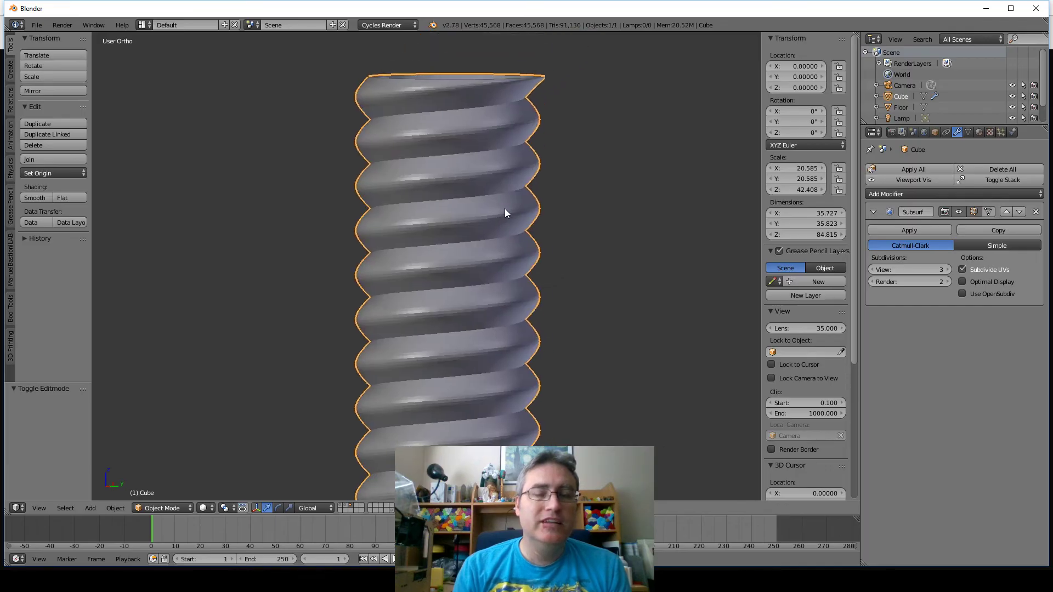
pyautogui.click(956, 211)
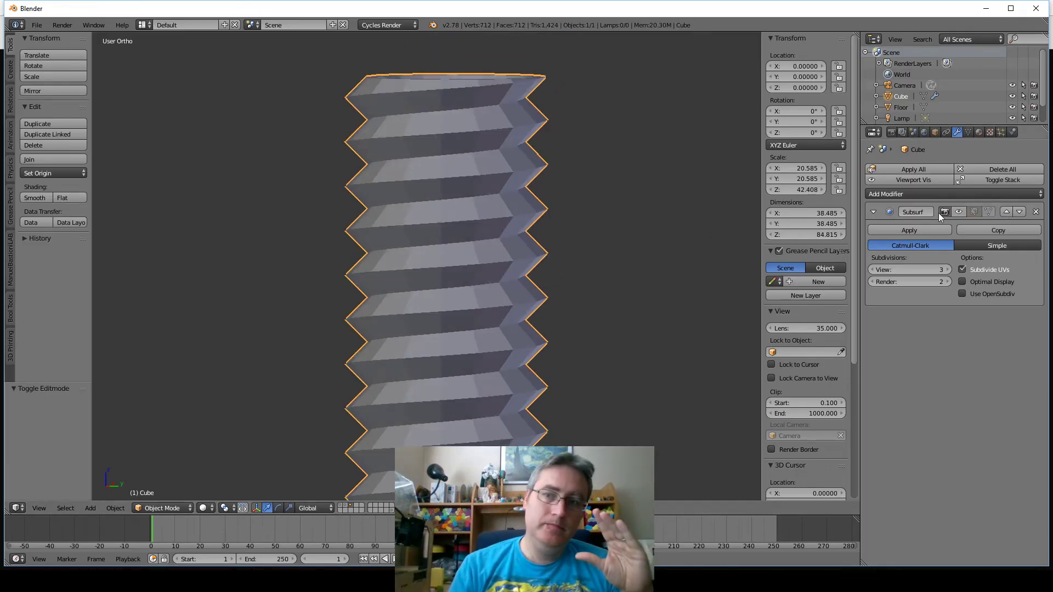
pyautogui.click(958, 213)
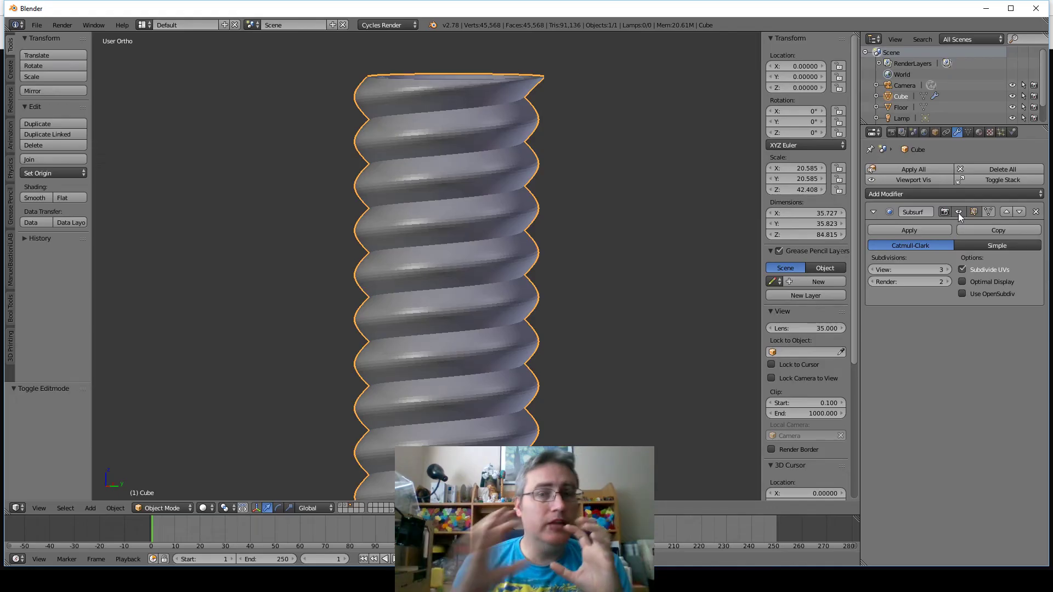
pyautogui.scroll(4, 537, 264)
pyautogui.scroll(-2, 532, 261)
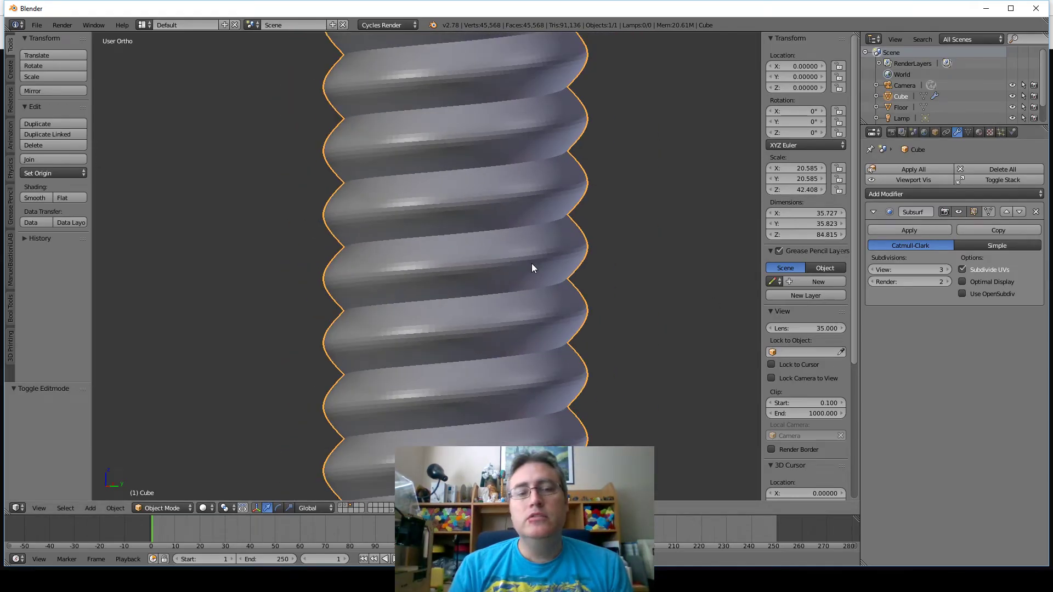
# - Re-enter Edit Mode on the coil and select the thread's helix edge loop
pyautogui.press('Tab')
pyautogui.moveTo(554, 242); pyautogui.dragTo(563, 255, button='middle')
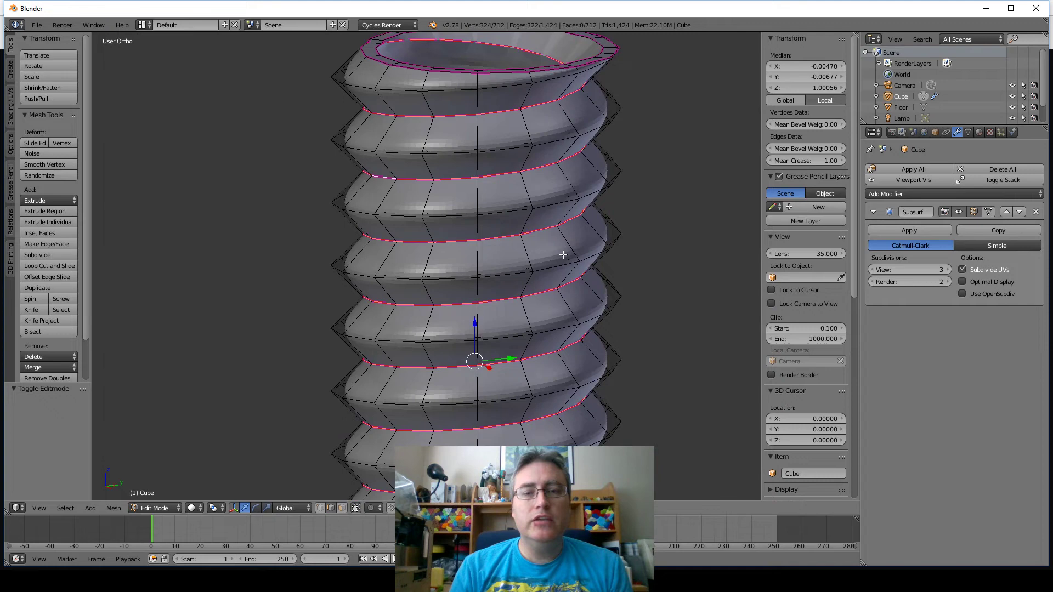
pyautogui.press('Tab')
pyautogui.scroll(-2, 578, 268)
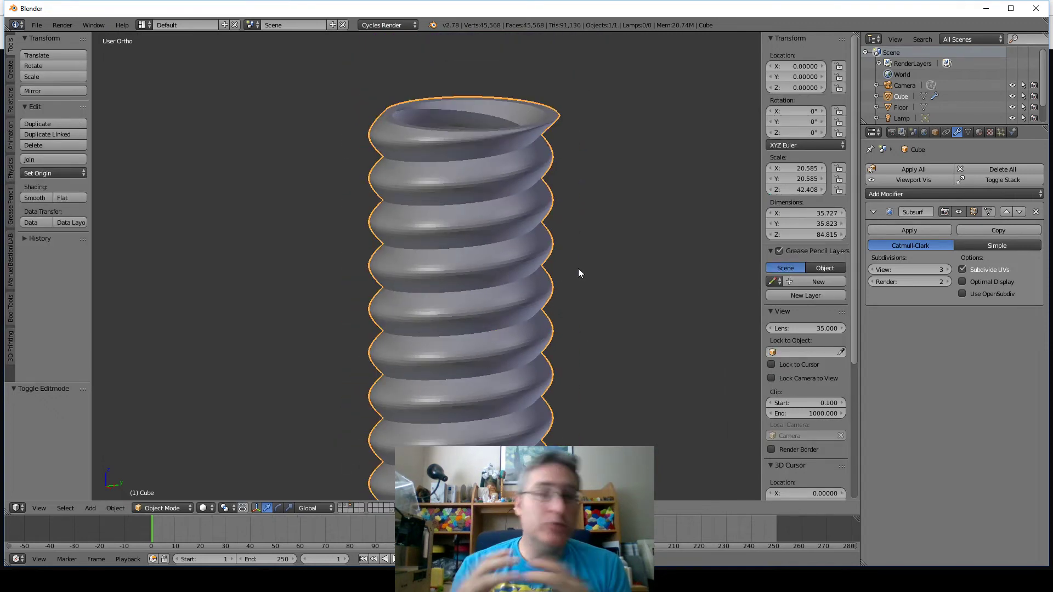
pyautogui.scroll(4, 578, 268)
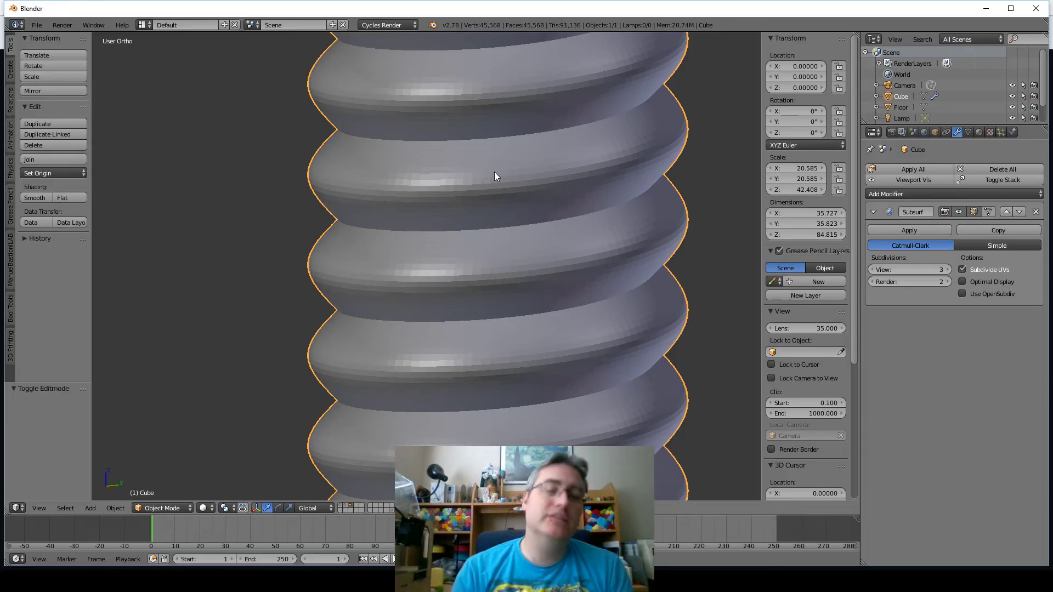
pyautogui.press('Tab')
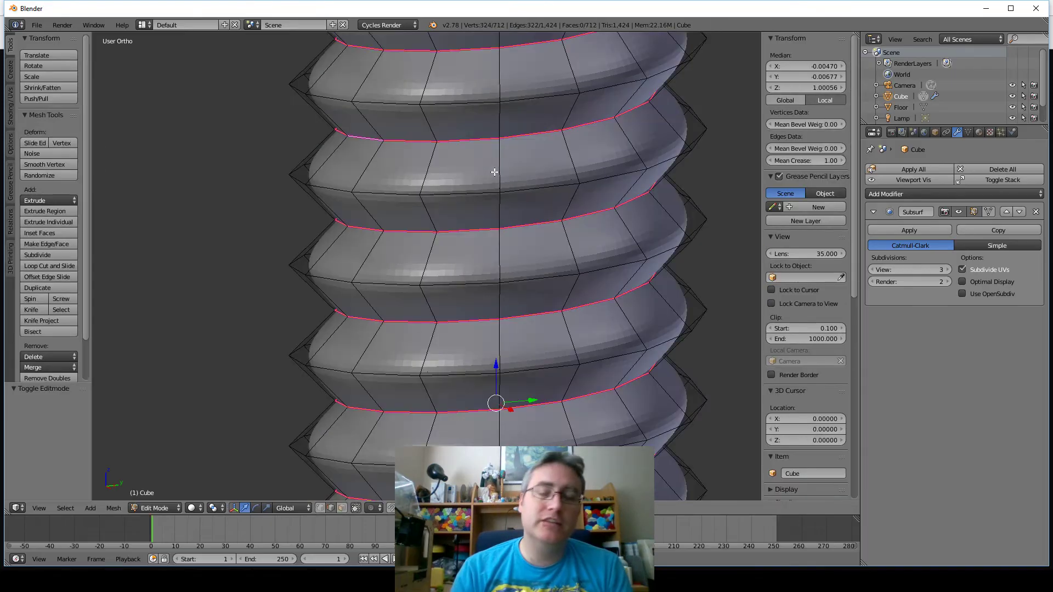
pyautogui.keyDown('alt'); pyautogui.rightClick(559, 276); pyautogui.keyUp('alt')
pyautogui.moveTo(540, 237); pyautogui.dragTo(526, 183, button='middle')
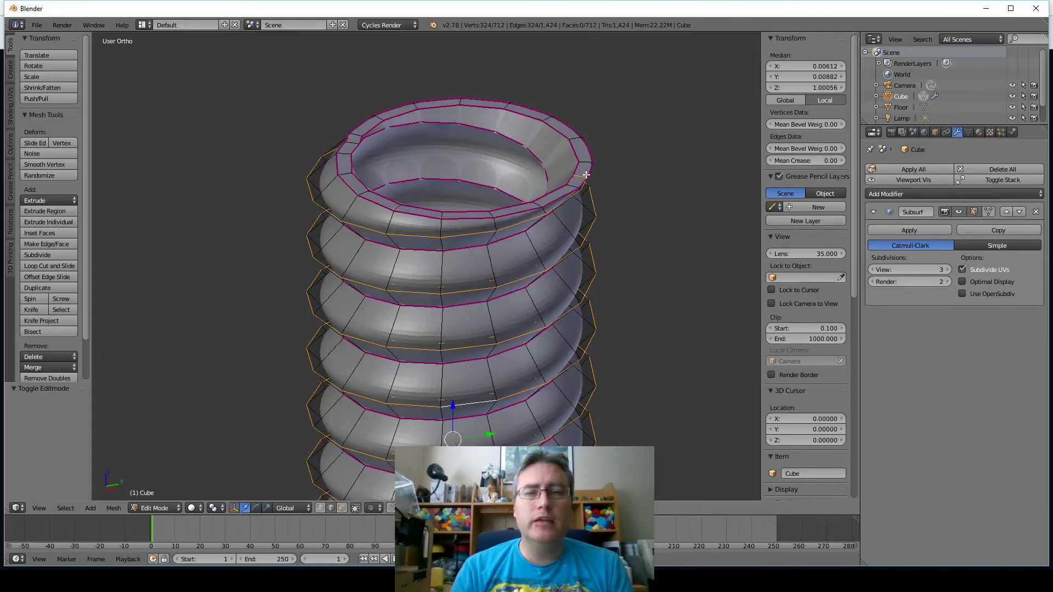
# - In Front Ortho view, try Mean Crease 0.5 and then 1 on the helix edges
pyautogui.moveTo(522, 269); pyautogui.dragTo(561, 175, button='middle')
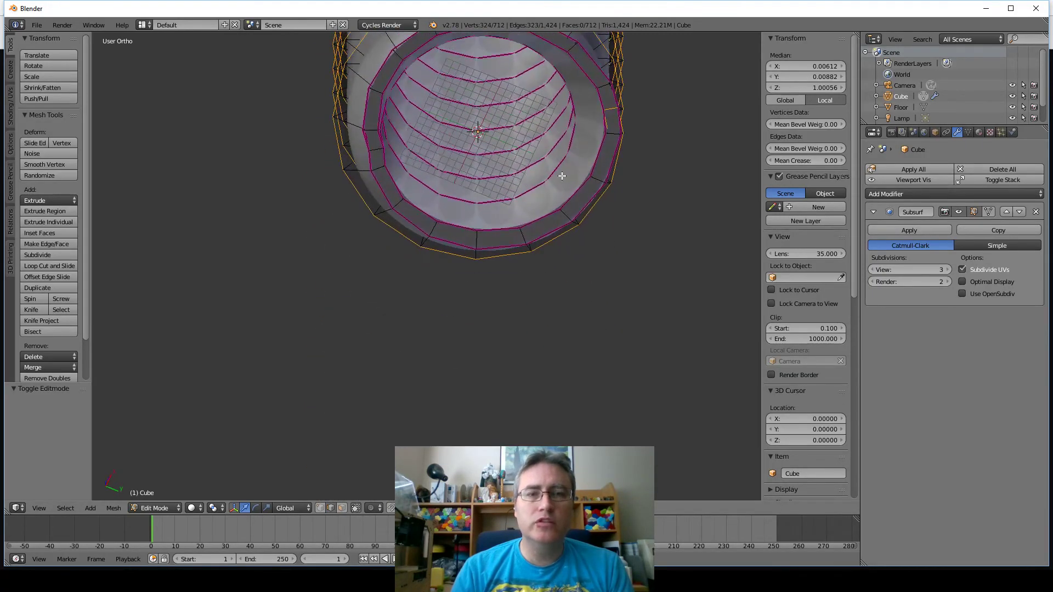
pyautogui.press('KP_1')
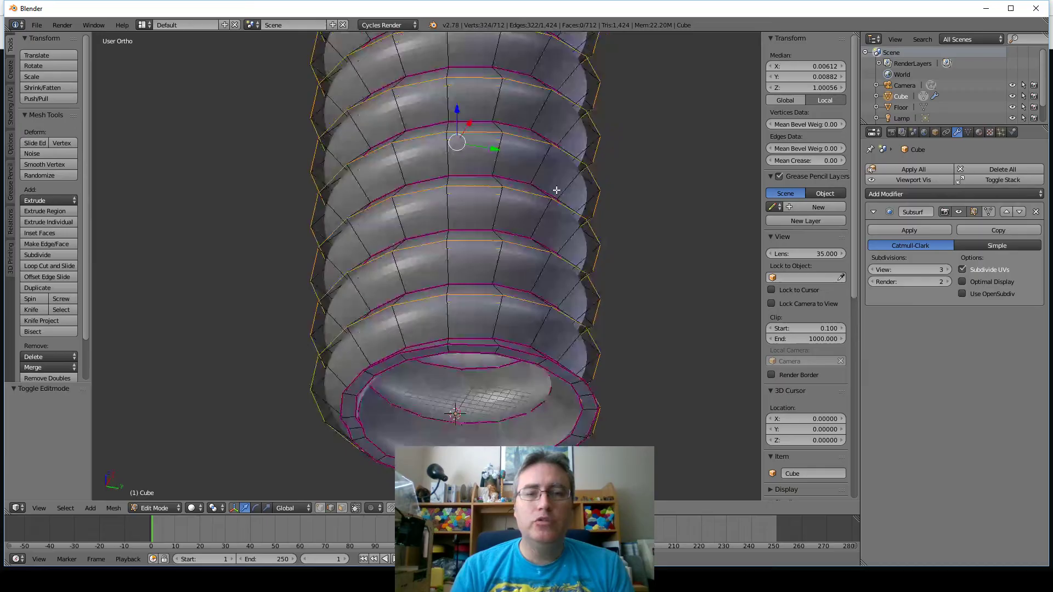
pyautogui.scroll(5, 557, 191)
pyautogui.scroll(-2, 556, 194)
pyautogui.keyDown('shift'); pyautogui.moveTo(617, 236); pyautogui.dragTo(417, 230, button='middle'); pyautogui.keyUp('shift')
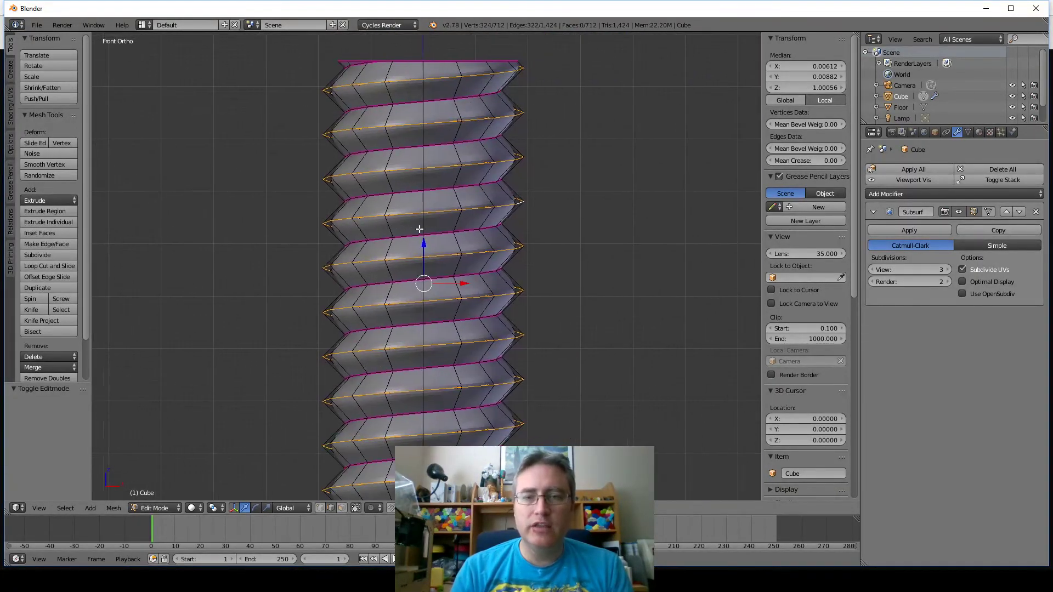
pyautogui.scroll(6, 524, 231)
pyautogui.keyDown('shift'); pyautogui.moveTo(524, 231); pyautogui.dragTo(353, 231, button='middle'); pyautogui.keyUp('shift')
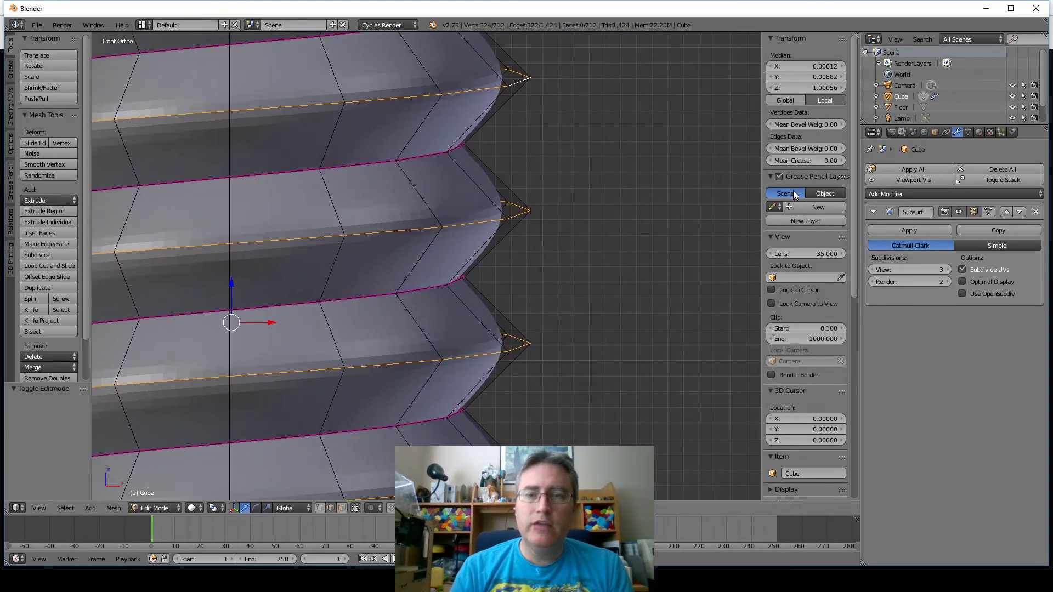
pyautogui.click(820, 160)
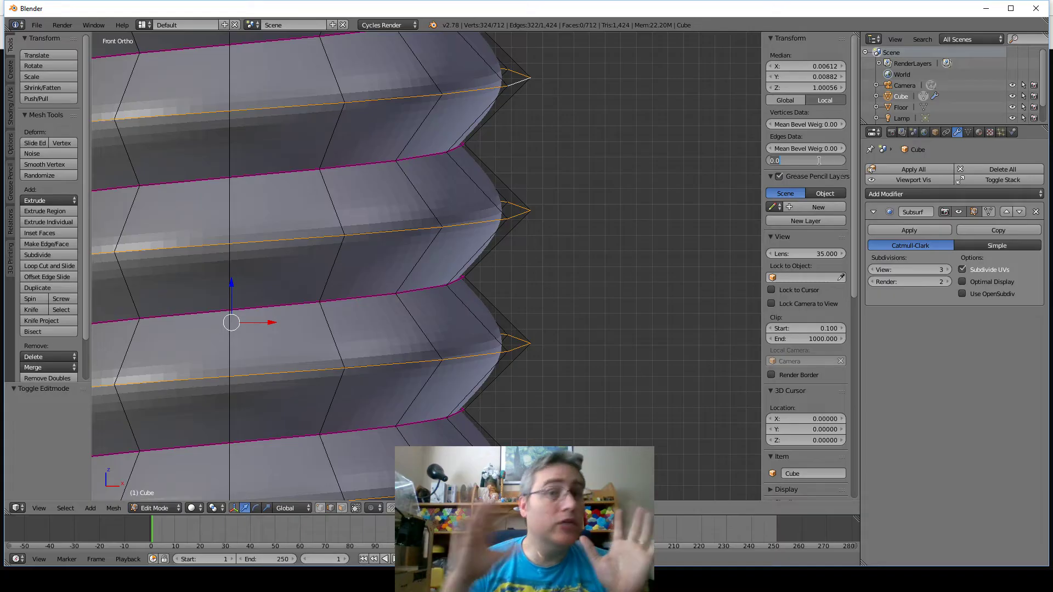
pyautogui.write('0.5')
pyautogui.press('Return')
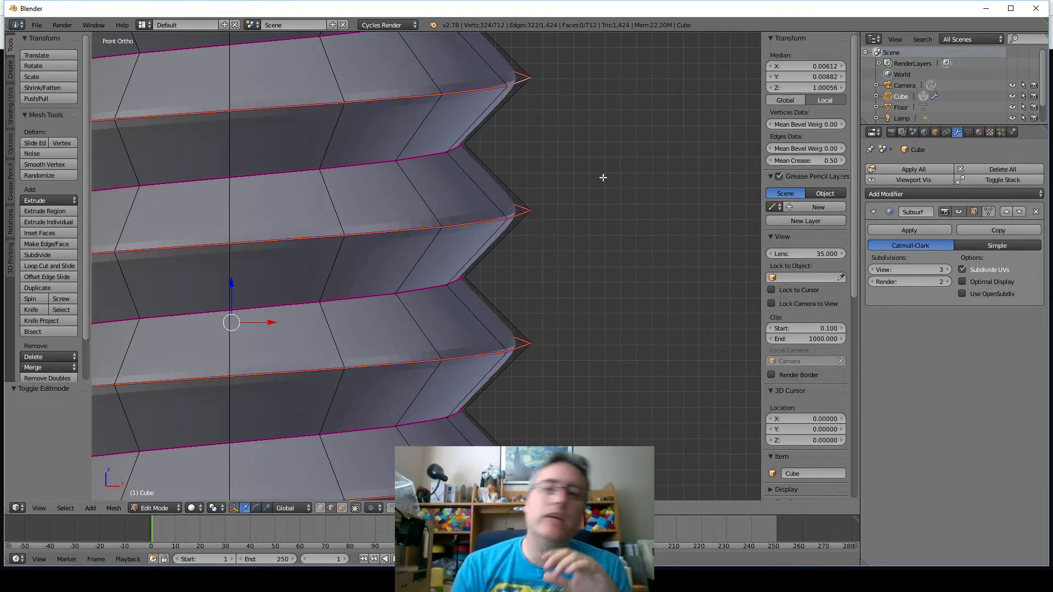
pyautogui.click(776, 161)
pyautogui.write('1.')
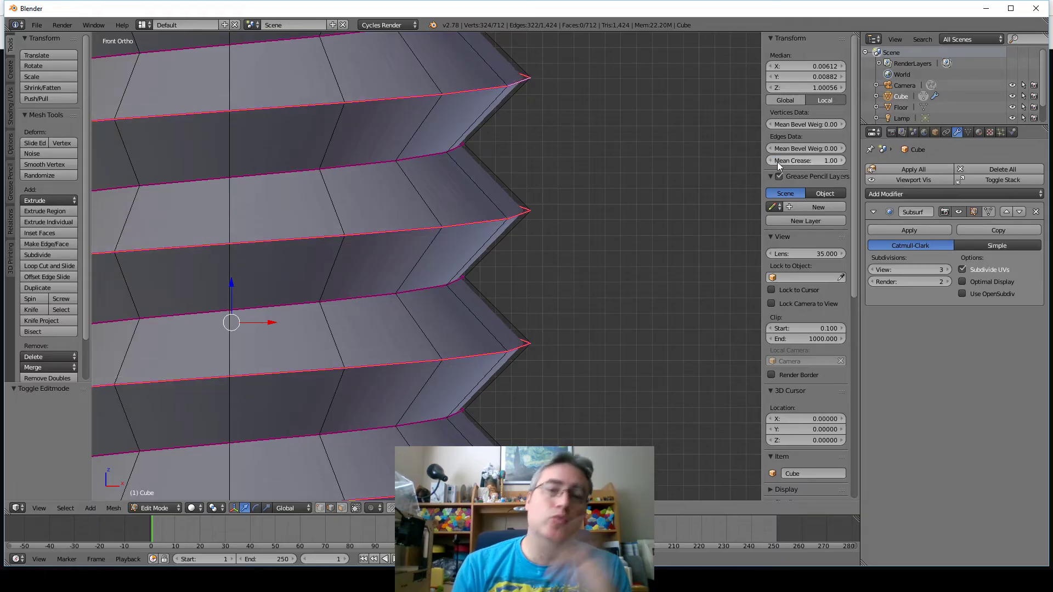
pyautogui.press('Return')
# - Try a 0.2 crease, then reset the helix edges' crease to 0 and return to Object Mode
pyautogui.scroll(-3, 423, 249)
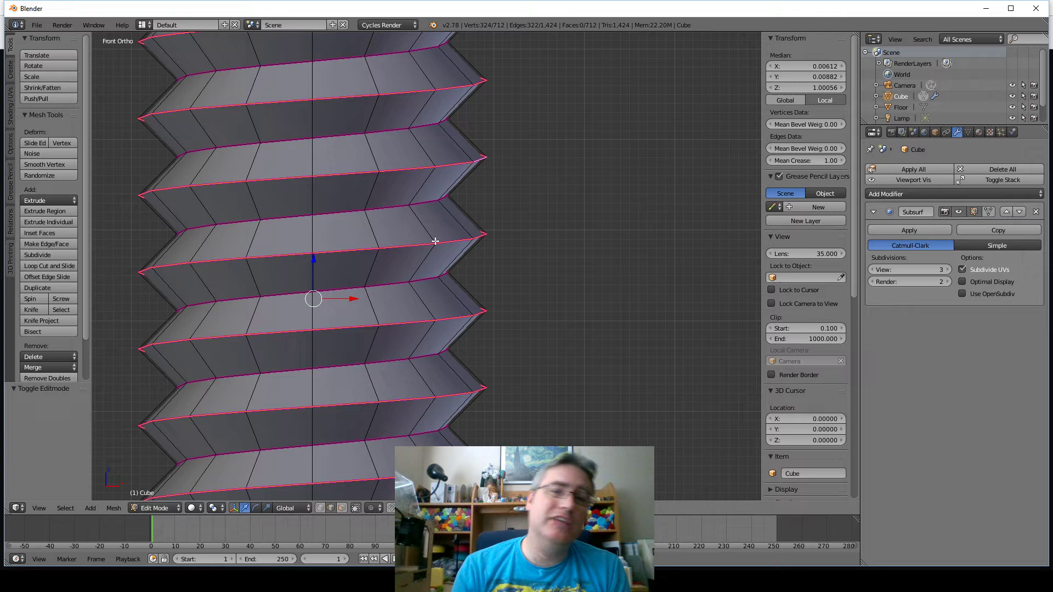
pyautogui.click(821, 160)
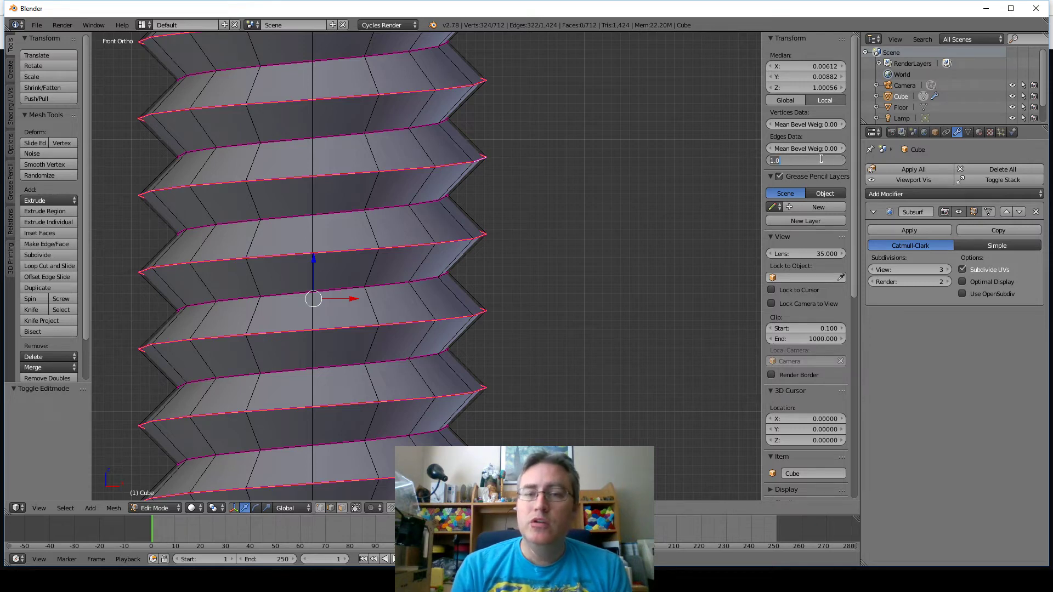
pyautogui.write('.2')
pyautogui.press('Return')
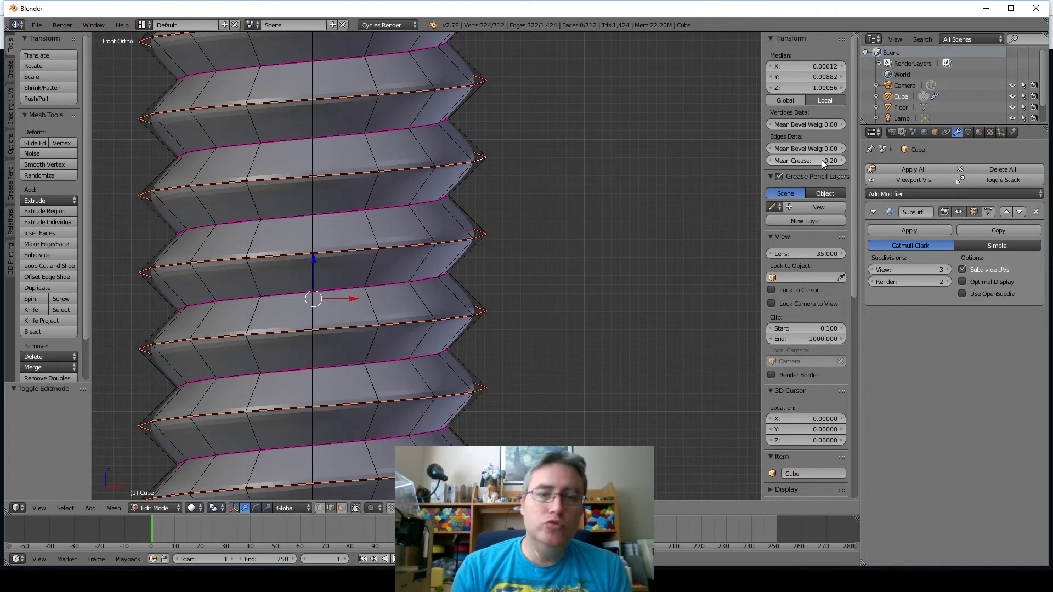
pyautogui.scroll(4, 697, 211)
pyautogui.click(832, 160)
pyautogui.write('0.2')
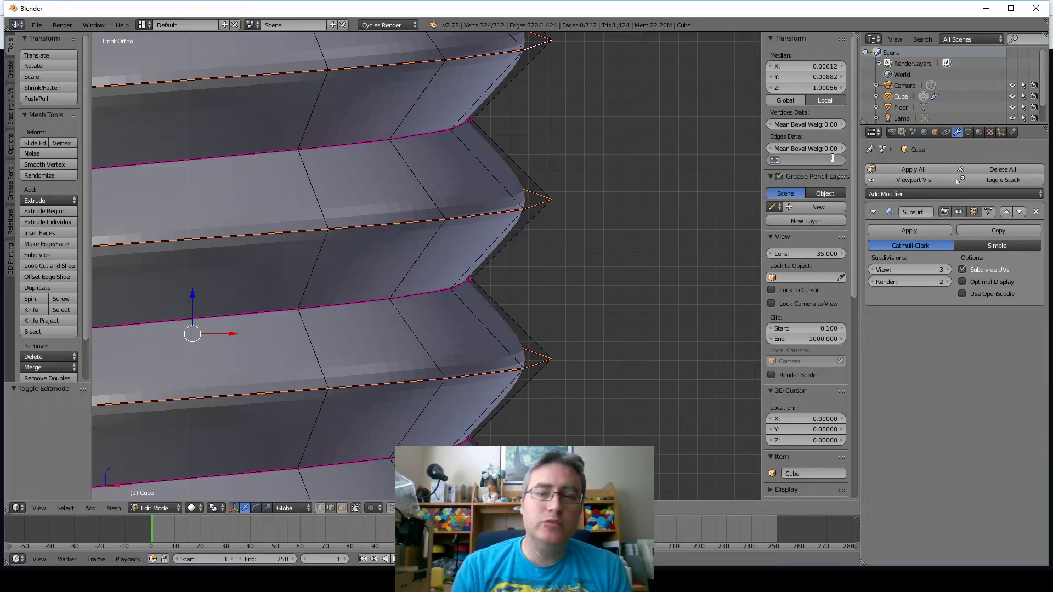
pyautogui.press('Return')
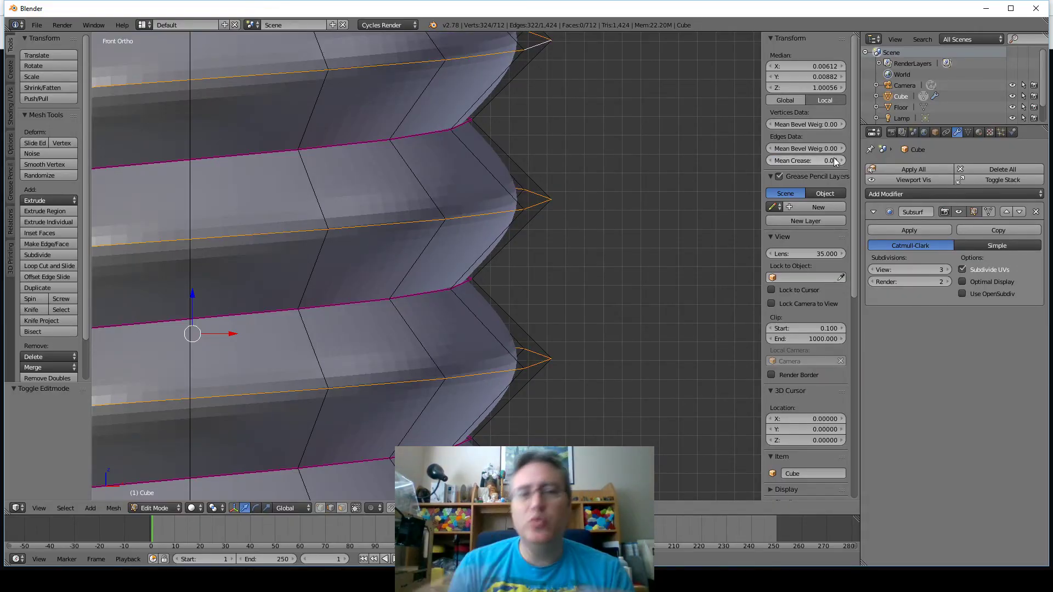
pyautogui.scroll(-4, 577, 237)
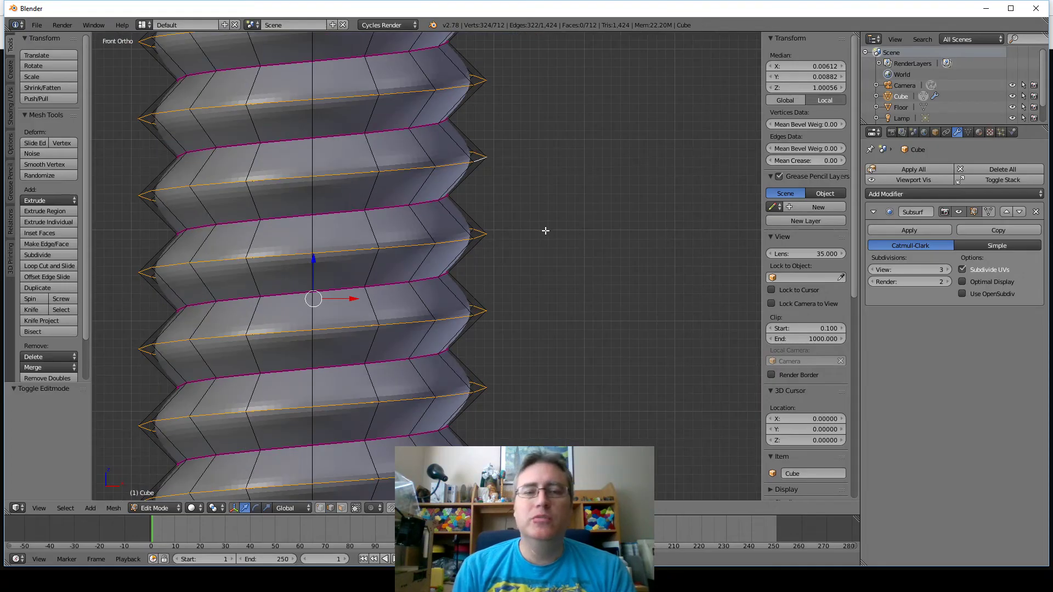
pyautogui.press('Tab')
pyautogui.scroll(-3, 544, 231)
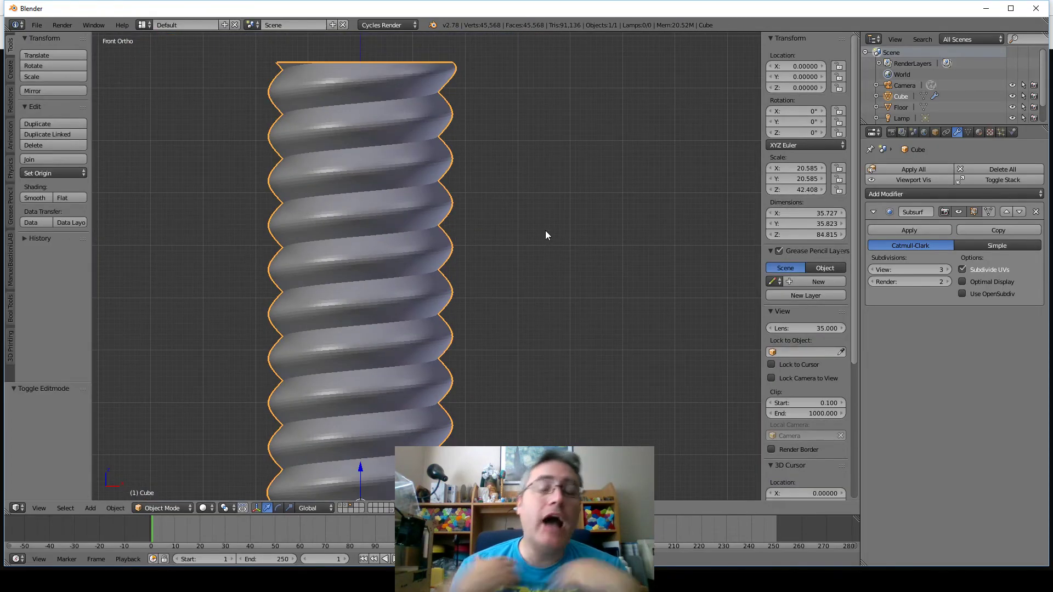
# - Select every edge of the screw mesh, set Mean Crease to 0.28, and view it from the front
pyautogui.scroll(-1, 545, 230)
pyautogui.keyDown('shift'); pyautogui.moveTo(524, 235); pyautogui.dragTo(590, 204, button='middle'); pyautogui.keyUp('shift')
pyautogui.scroll(2, 545, 189)
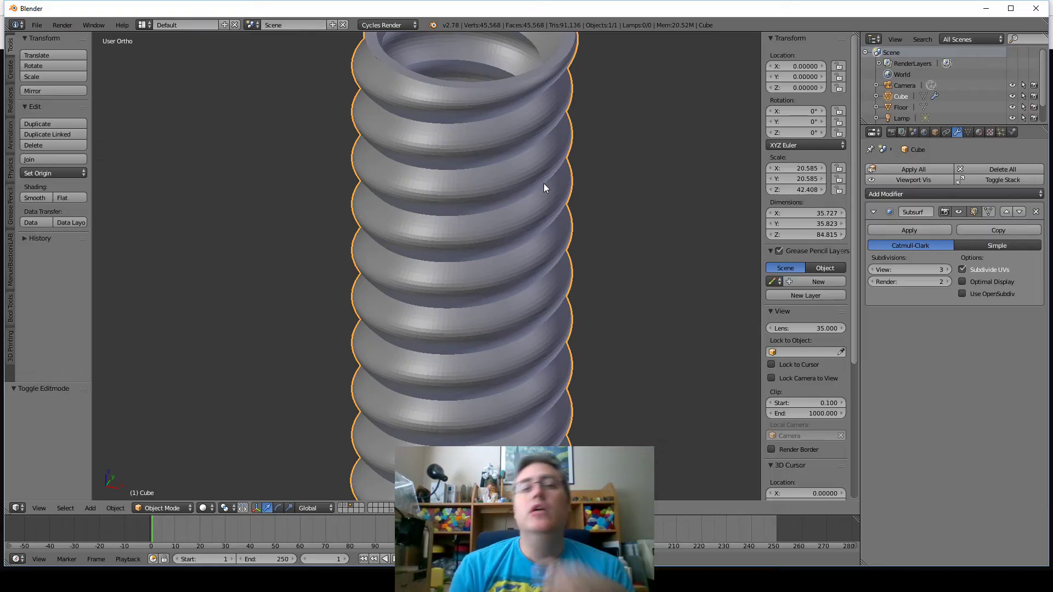
pyautogui.scroll(-1, 455, 124)
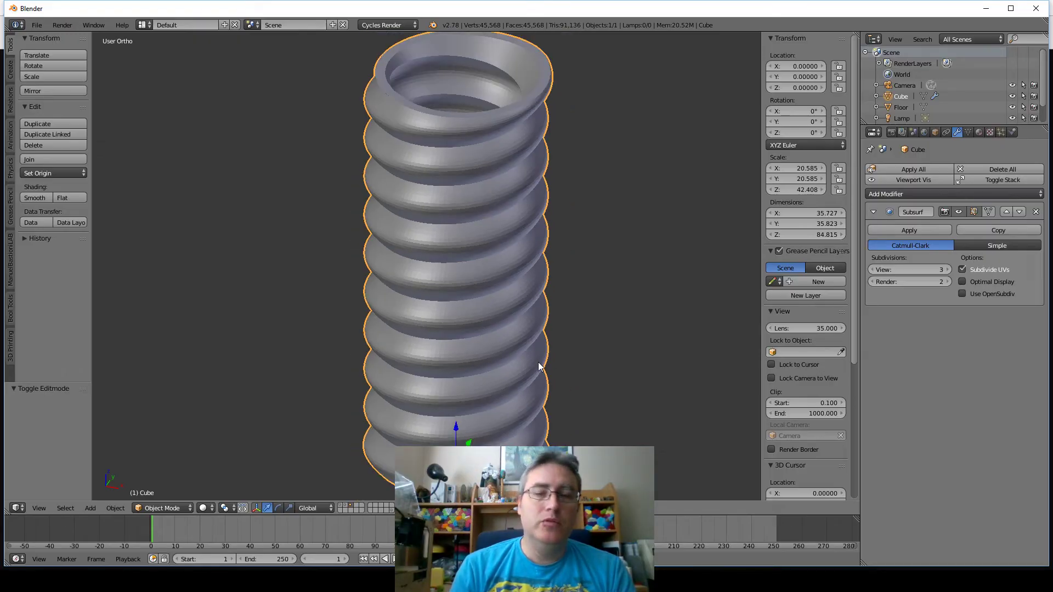
pyautogui.press('KP_1')
pyautogui.scroll(-2, 537, 362)
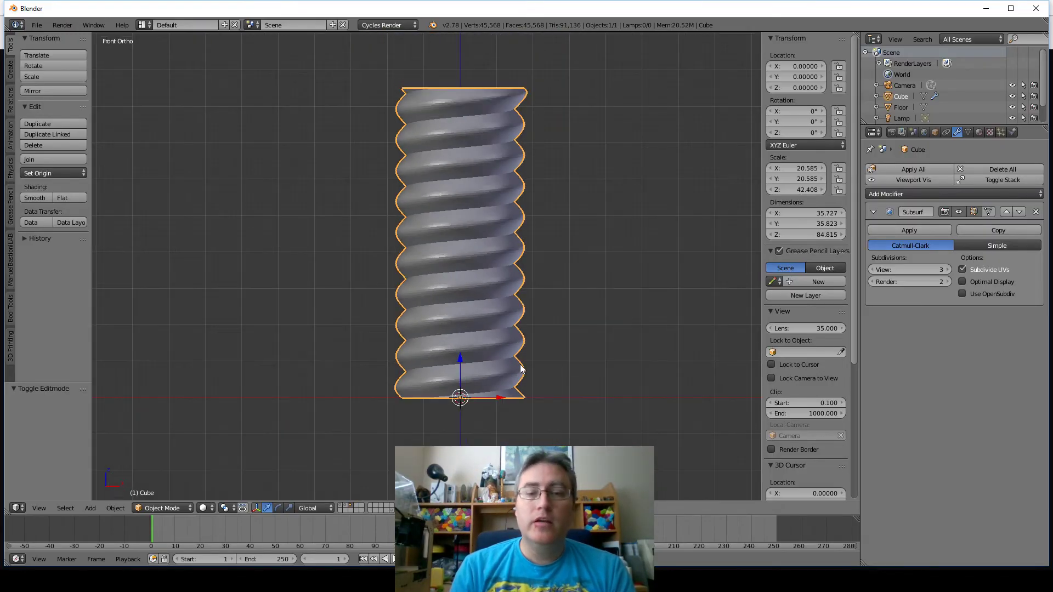
pyautogui.press('Tab')
pyautogui.press('a')
pyautogui.click(818, 159)
pyautogui.write('0.28')
pyautogui.press('Return')
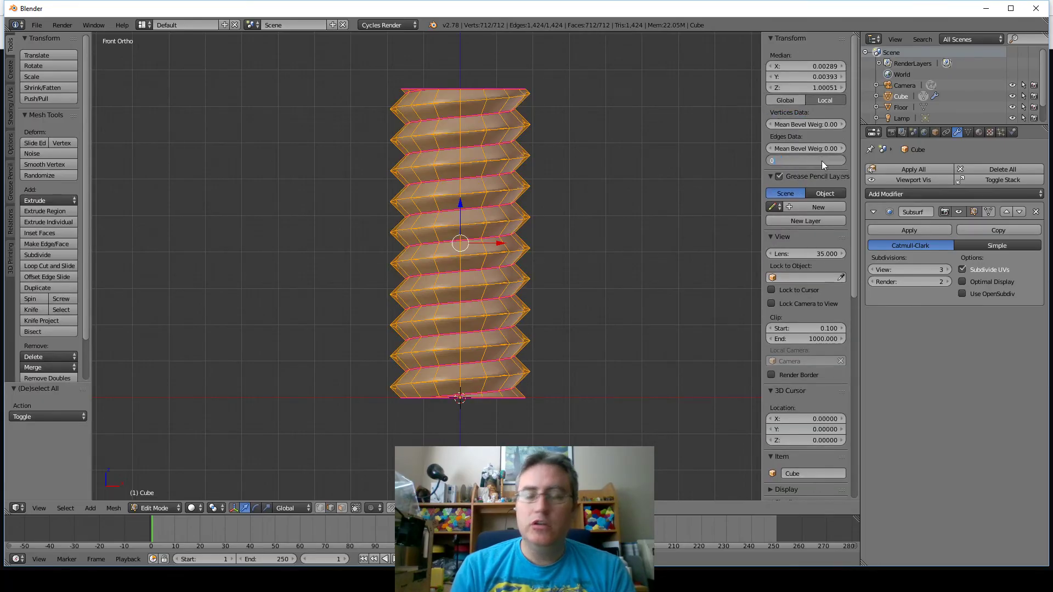
pyautogui.press('Tab')
pyautogui.moveTo(512, 232); pyautogui.dragTo(532, 280, button='middle')
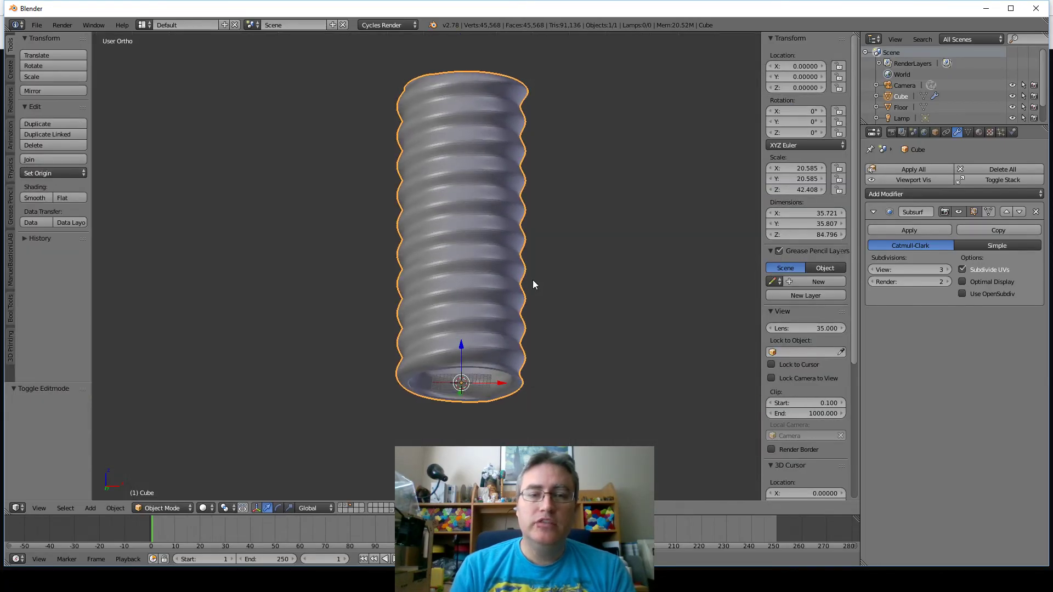
pyautogui.press('KP_1')
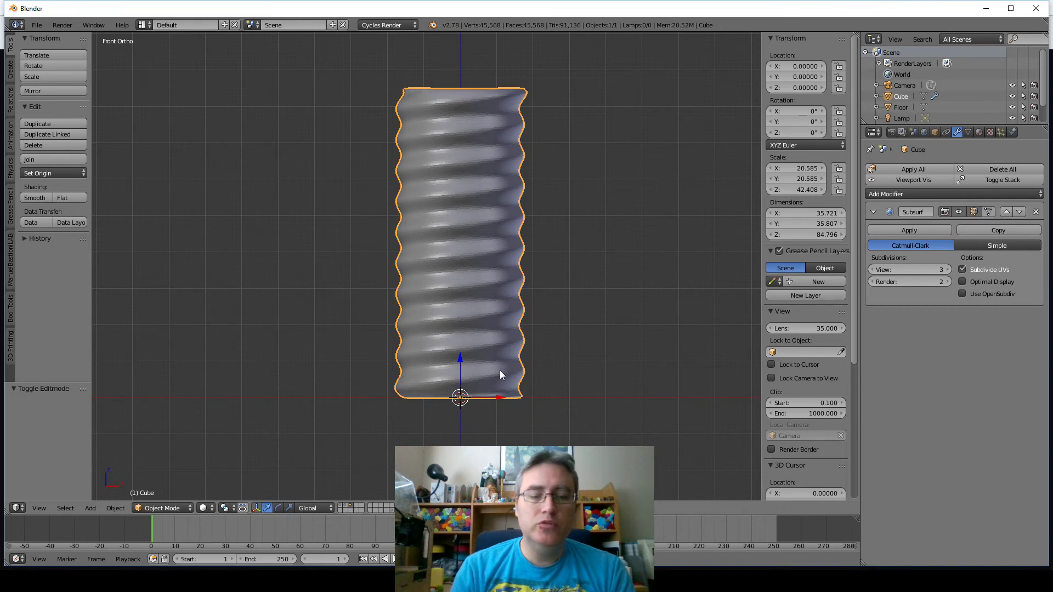
# - Lower the threaded tube slightly along Z
pyautogui.press('g')
pyautogui.press('z')
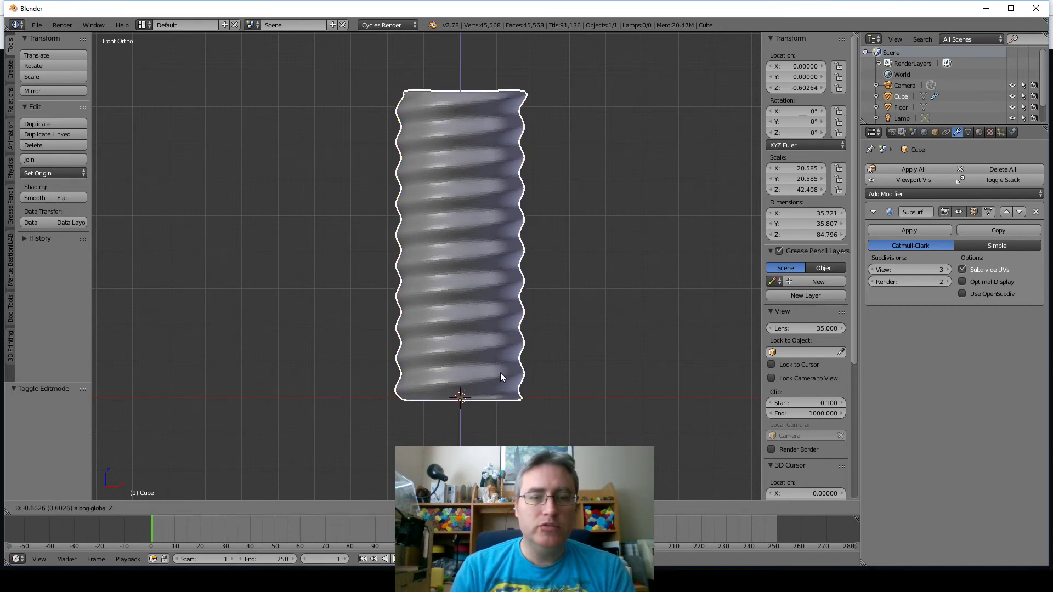
pyautogui.click(485, 402)
pyautogui.press('z')
# - Add a new mesh Cube to the scene at the tube's base
pyautogui.press('z')
pyautogui.hotkey('shift', 'a')
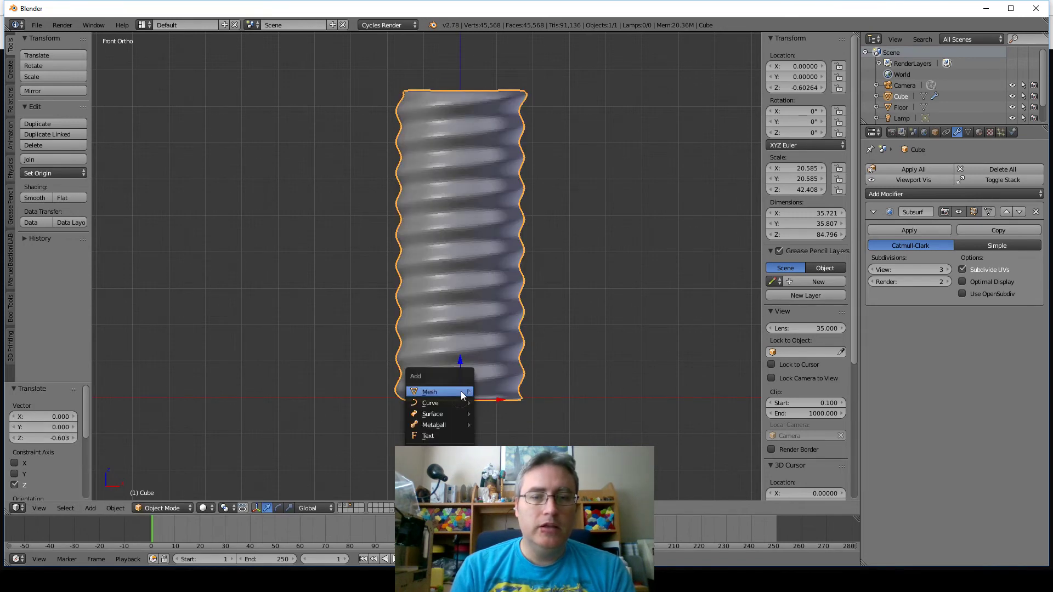
pyautogui.moveTo(483, 377)
pyautogui.click(512, 176)
# - In Edit Mode, raise the cube's geometry 1 unit along Z so its bottom sits on the origin
pyautogui.press('z')
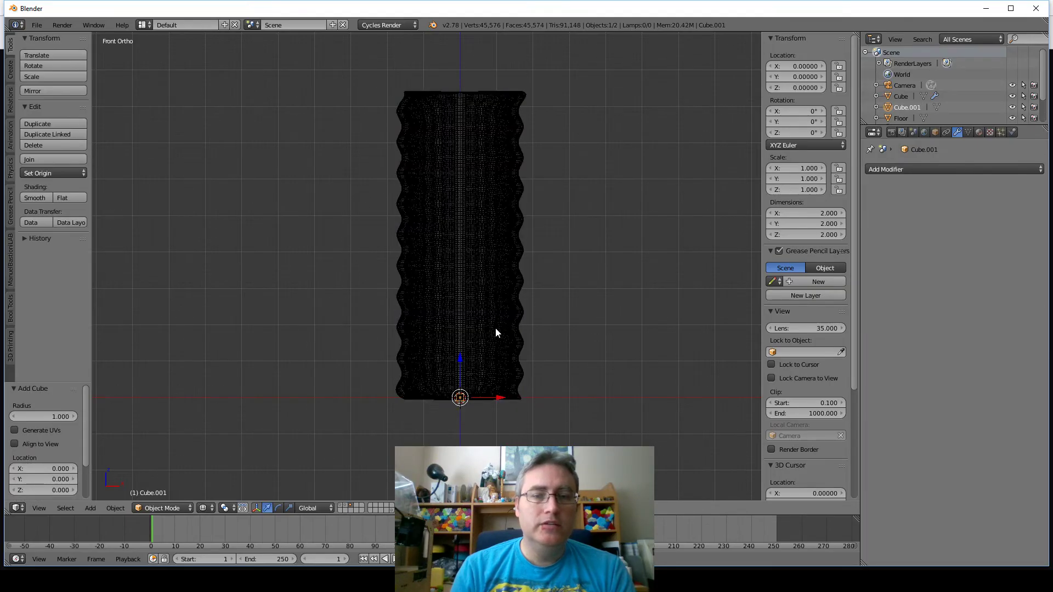
pyautogui.press('Tab')
pyautogui.press('g')
pyautogui.press('z')
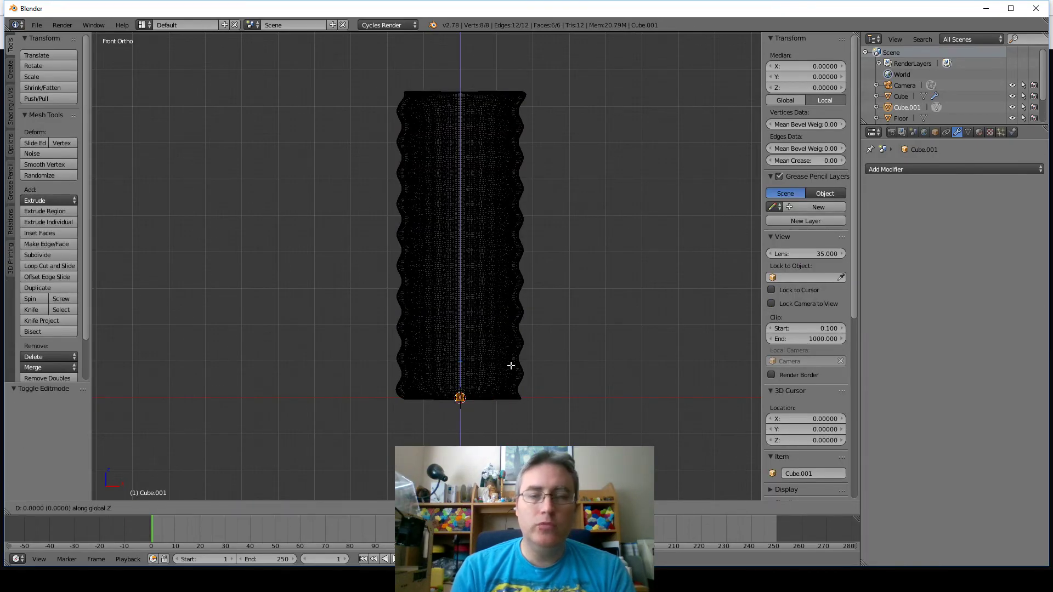
pyautogui.press('1')
pyautogui.press('Return')
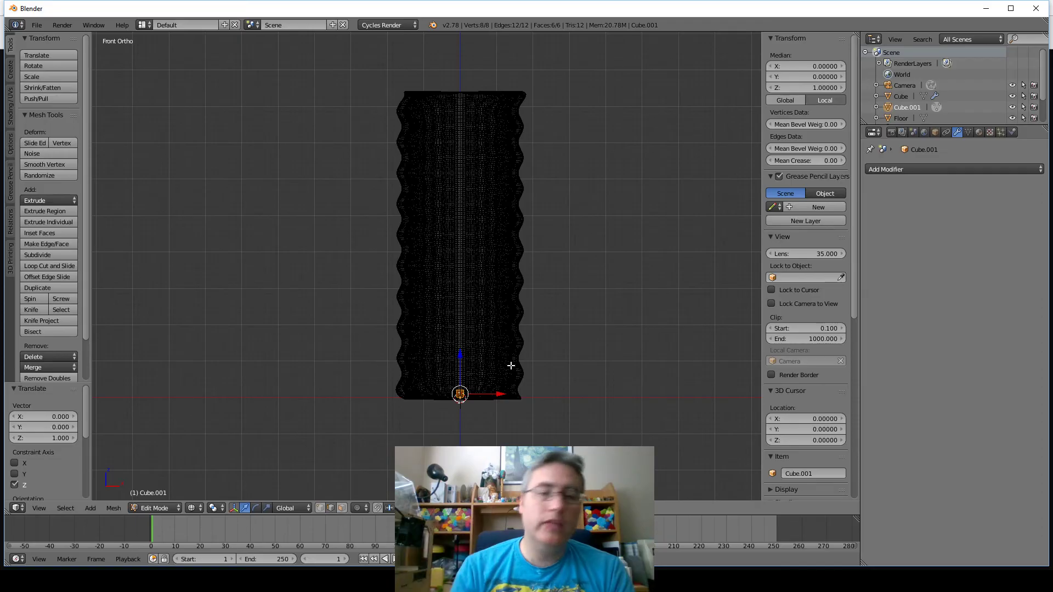
pyautogui.press('KP_Decimal')
pyautogui.scroll(-6, 509, 364)
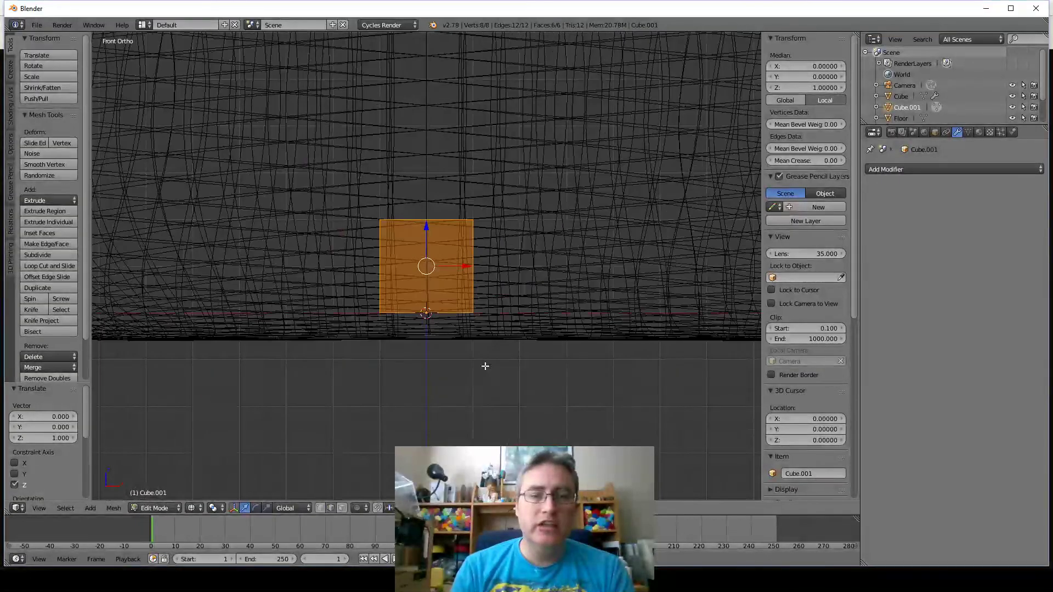
pyautogui.press('z')
pyautogui.press('z')
pyautogui.scroll(-2, 508, 301)
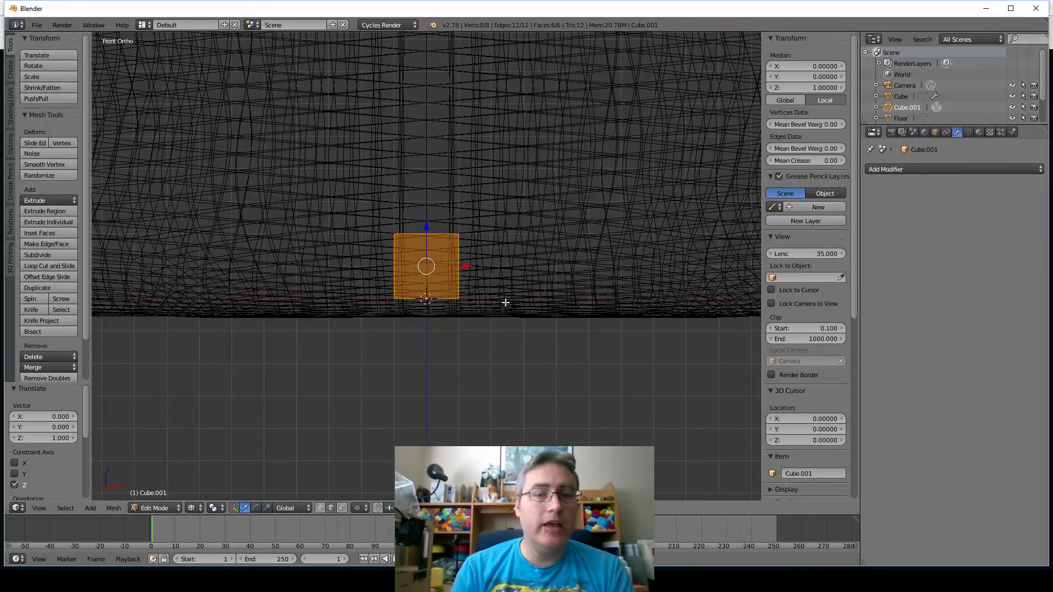
pyautogui.press('Tab')
pyautogui.moveTo(504, 272)
pyautogui.mouseDown(button='middle')
pyautogui.moveTo(518, 281)
pyautogui.moveTo(509, 275)
pyautogui.mouseUp(button='middle')
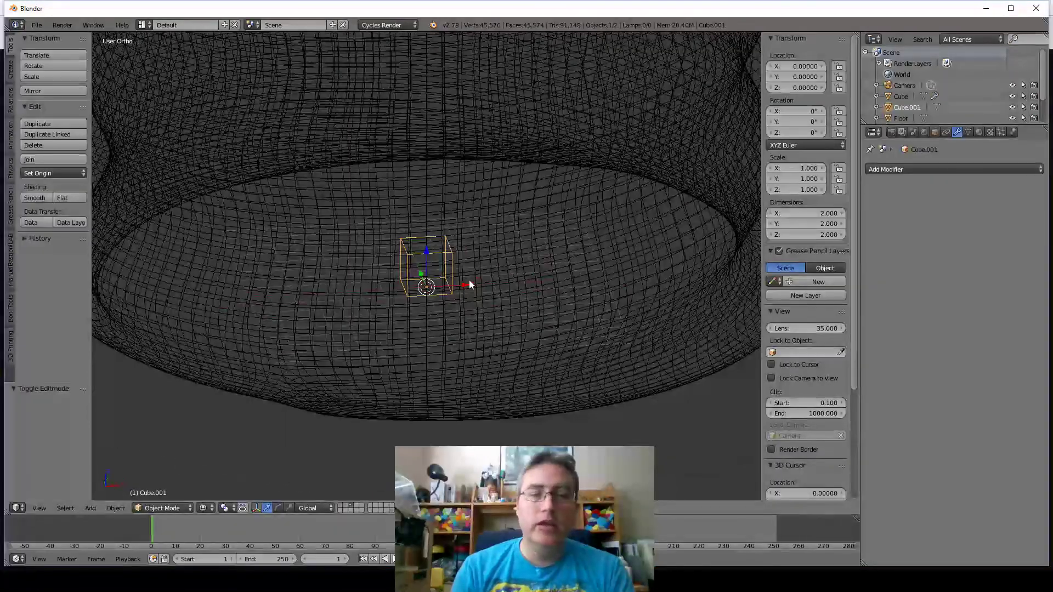
pyautogui.scroll(-2, 440, 278)
pyautogui.scroll(-3, 444, 279)
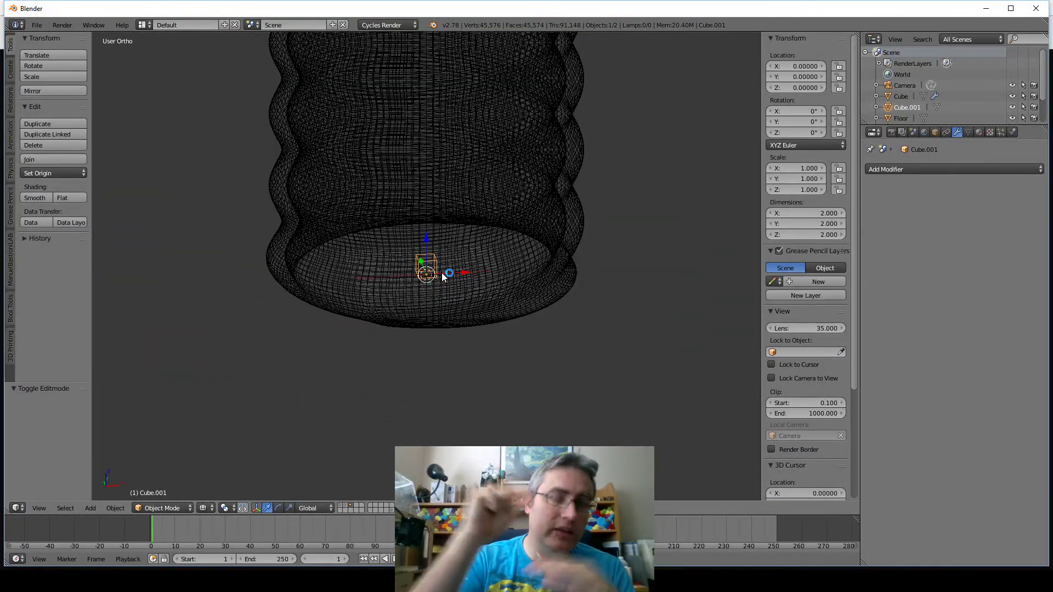
pyautogui.scroll(-2, 444, 277)
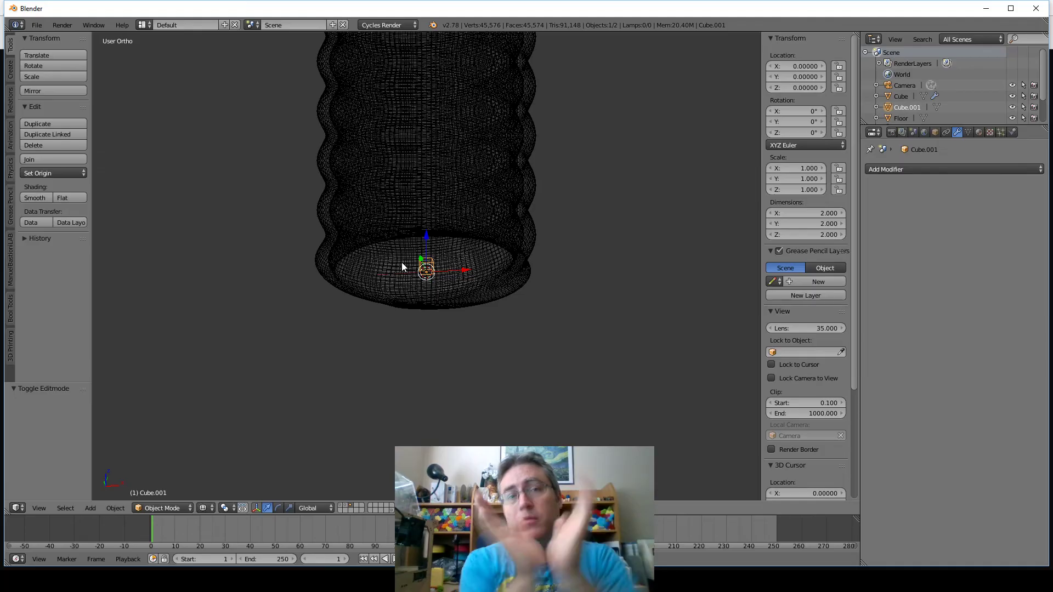
# - Scale the new cube uniformly until it is wider than the tube, about 40.285 units
pyautogui.scroll(-2, 400, 266)
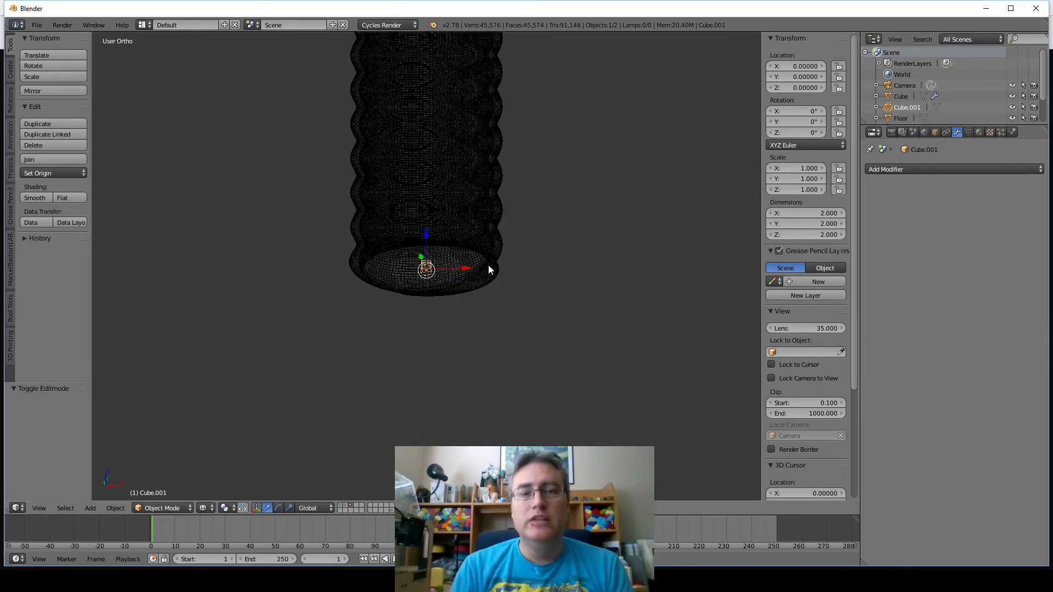
pyautogui.press('s')
pyautogui.click(610, 245)
pyautogui.press('s')
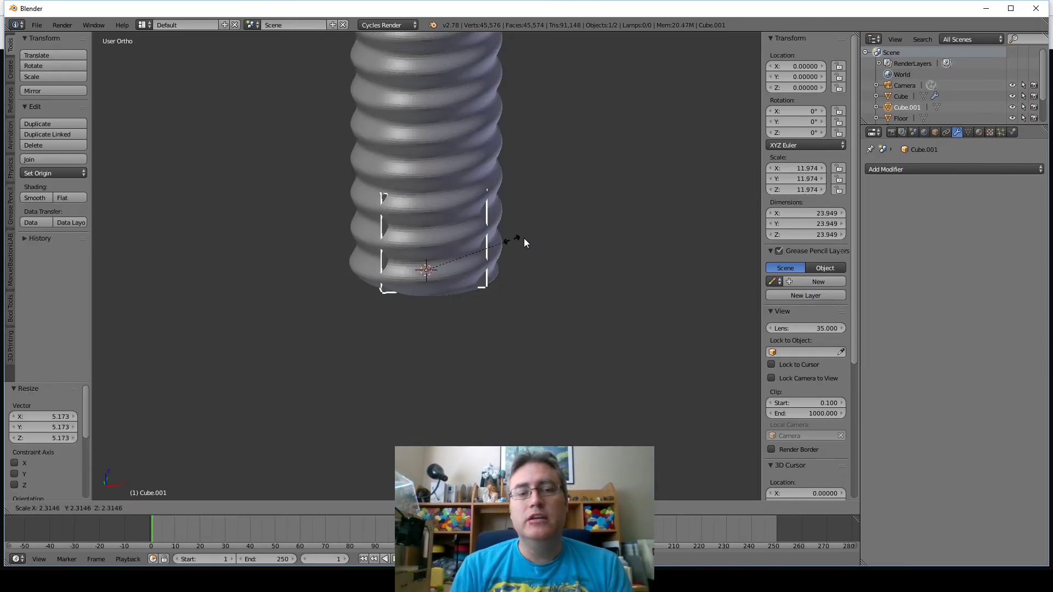
pyautogui.click(574, 230)
# - Stretch the cube along Z to 83.096 units, just under the tube's height
pyautogui.press('KP_1')
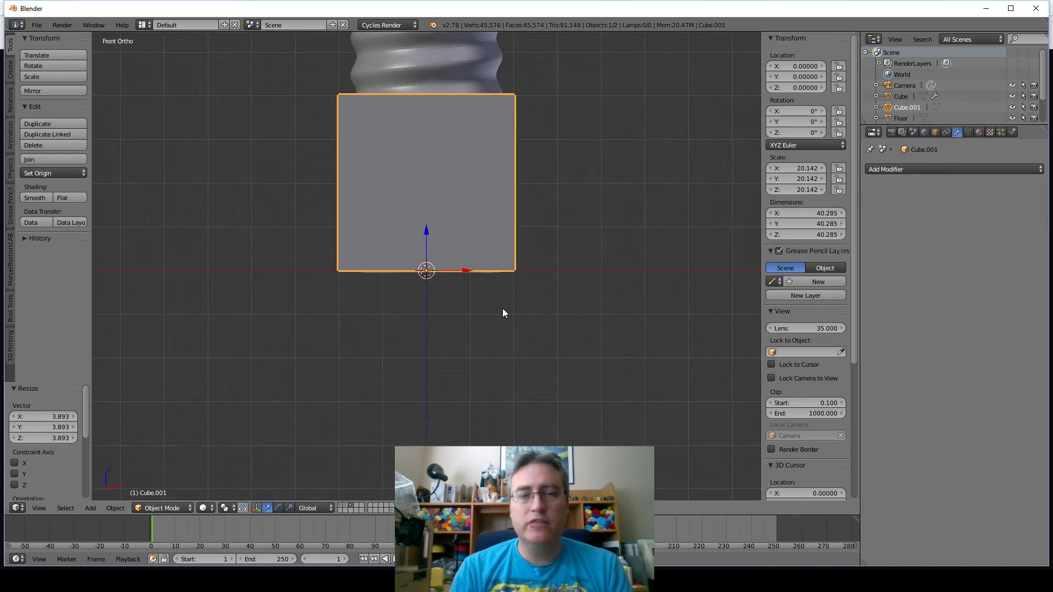
pyautogui.moveTo(502, 308); pyautogui.dragTo(482, 265, button='middle')
pyautogui.moveTo(392, 226); pyautogui.dragTo(454, 229, button='middle')
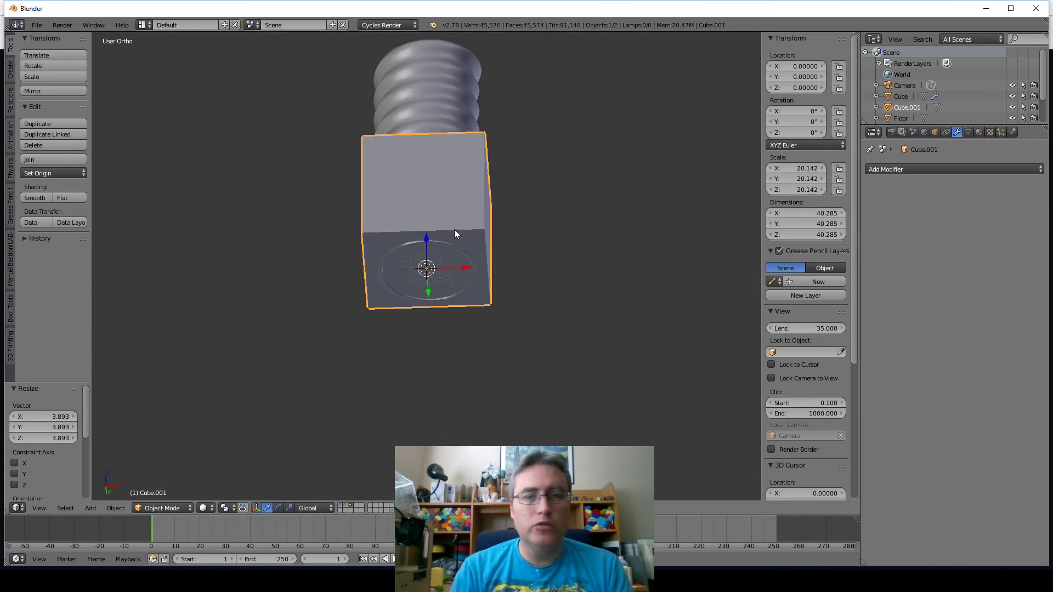
pyautogui.press('KP_1')
pyautogui.press('s')
pyautogui.press('z')
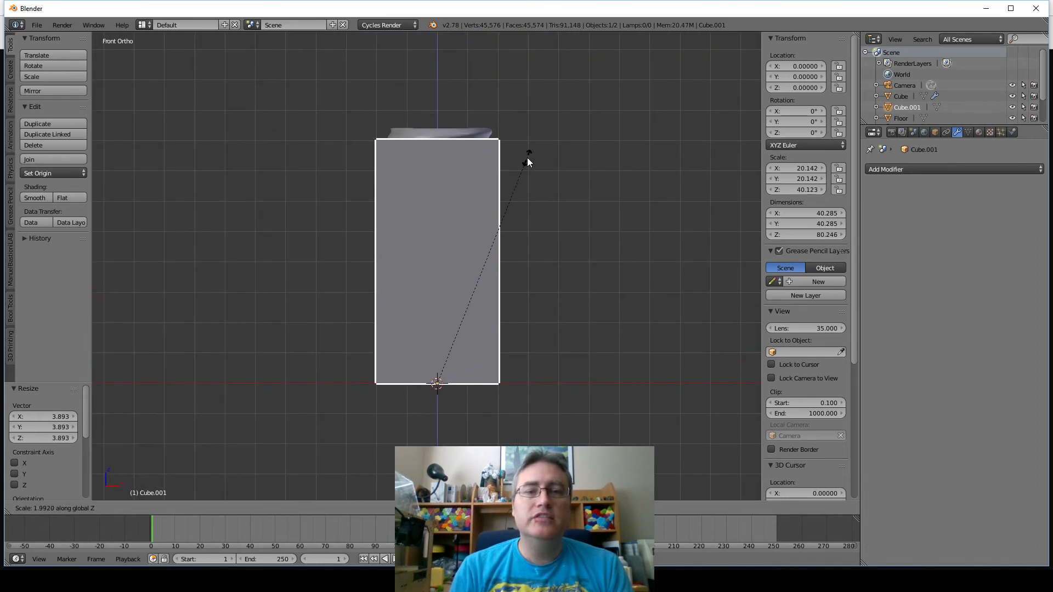
pyautogui.click(526, 148)
pyautogui.moveTo(531, 129); pyautogui.dragTo(523, 156, button='middle')
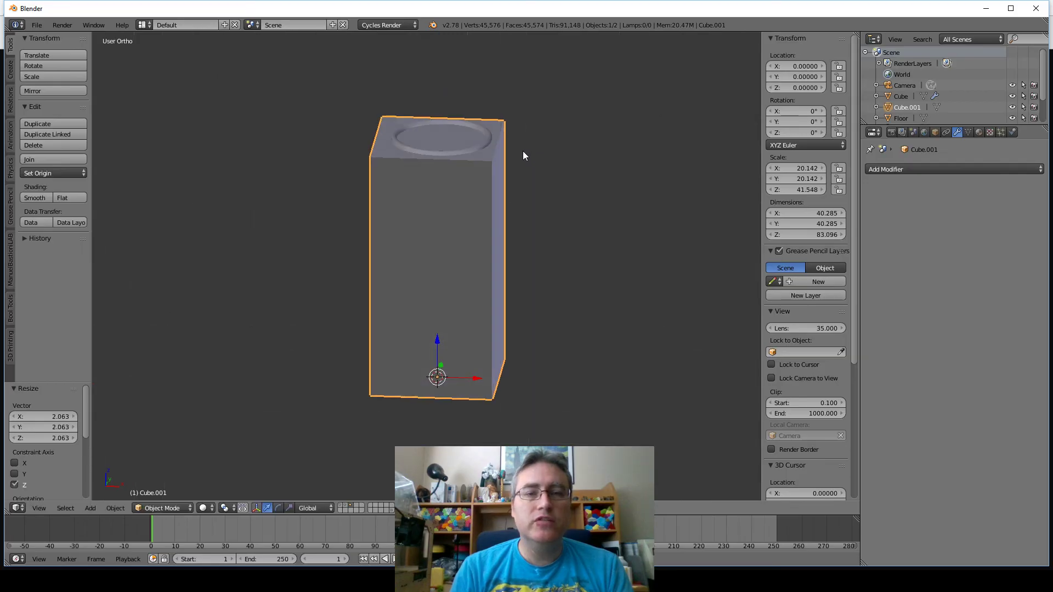
pyautogui.scroll(2, 465, 159)
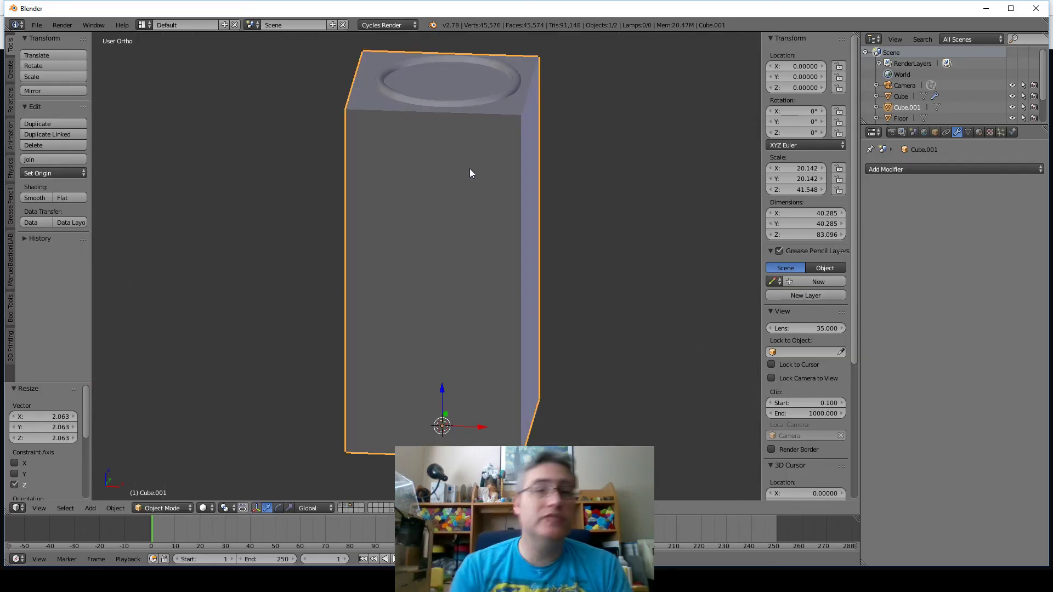
# - Give the tall cube a Boolean Intersect modifier targeting the screw object Cube
pyautogui.click(895, 170)
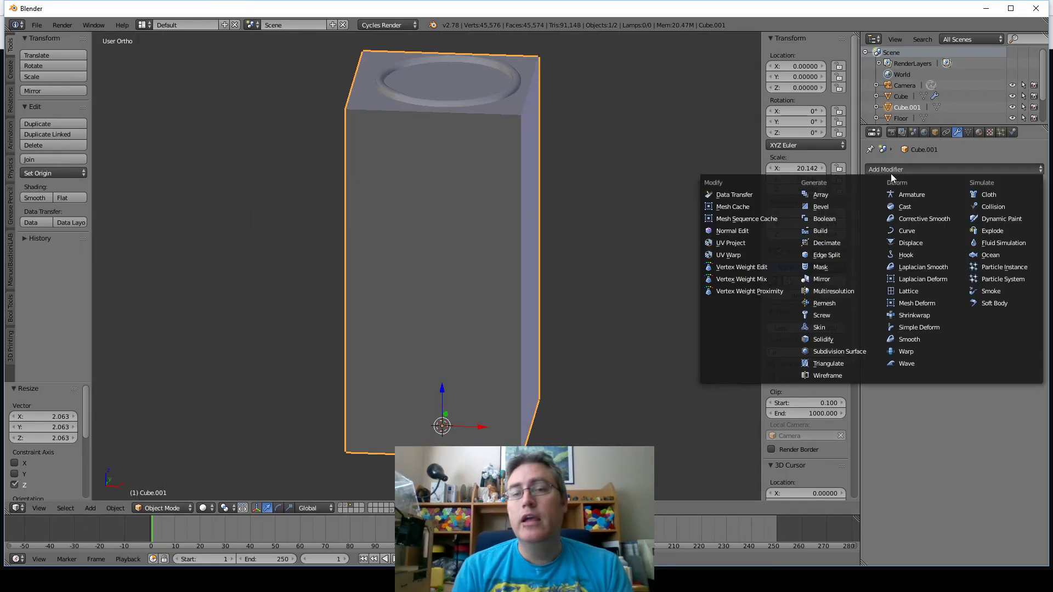
pyautogui.click(847, 218)
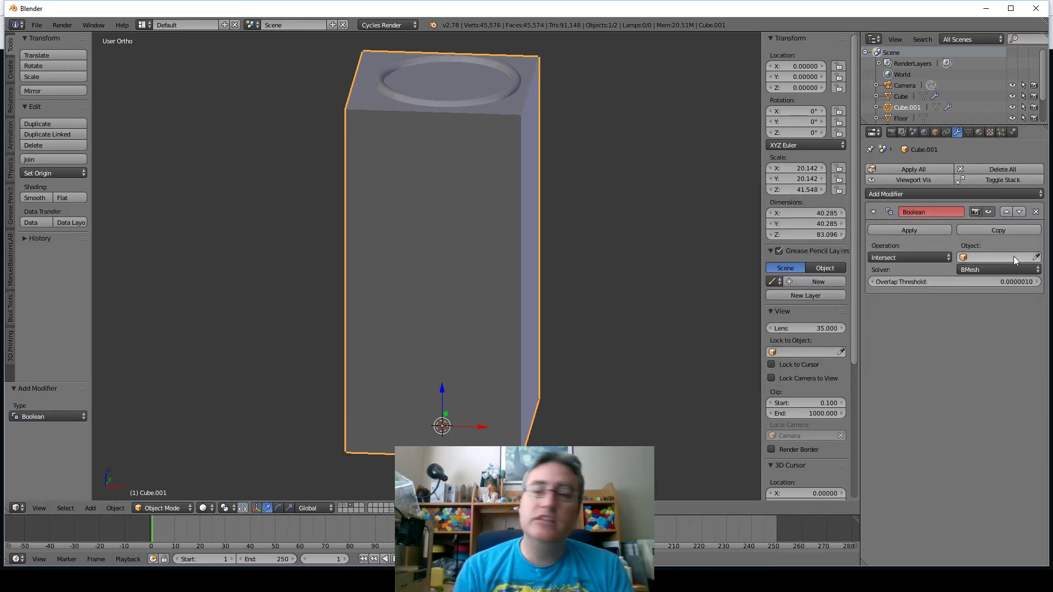
pyautogui.click(1035, 257)
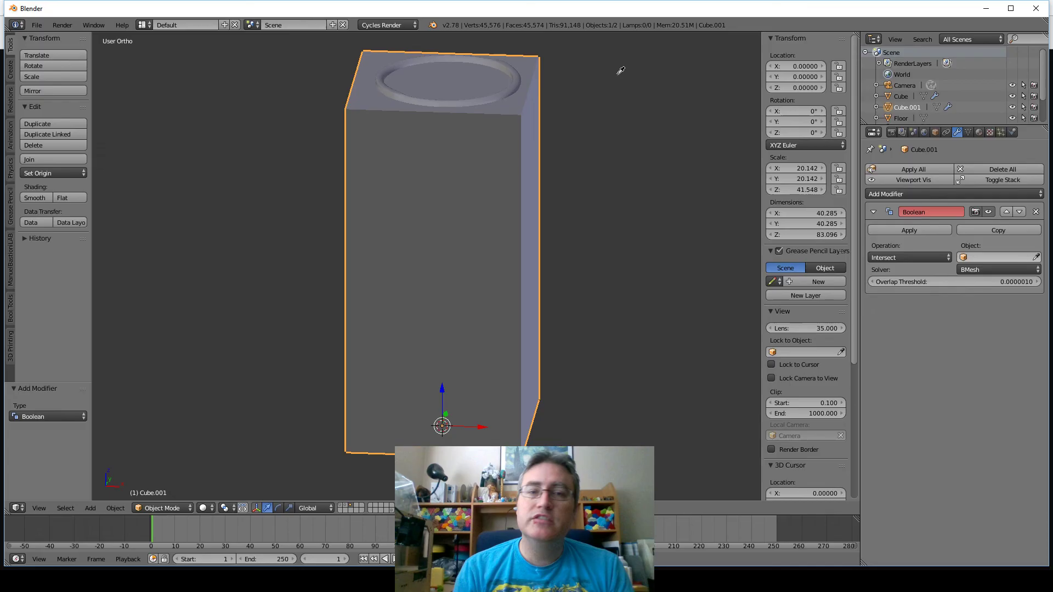
pyautogui.click(519, 78)
# - Isolate the trimmed tube in local view and frame it to inspect the flat ends
pyautogui.press('KP_Divide')
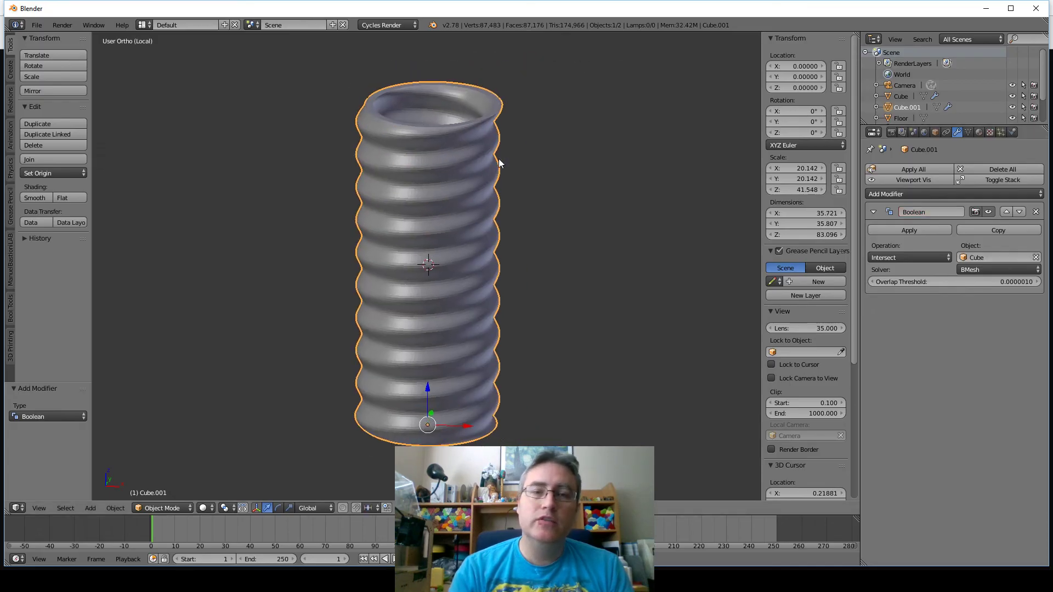
pyautogui.moveTo(506, 166); pyautogui.dragTo(467, 210, button='middle')
pyautogui.scroll(1, 495, 202)
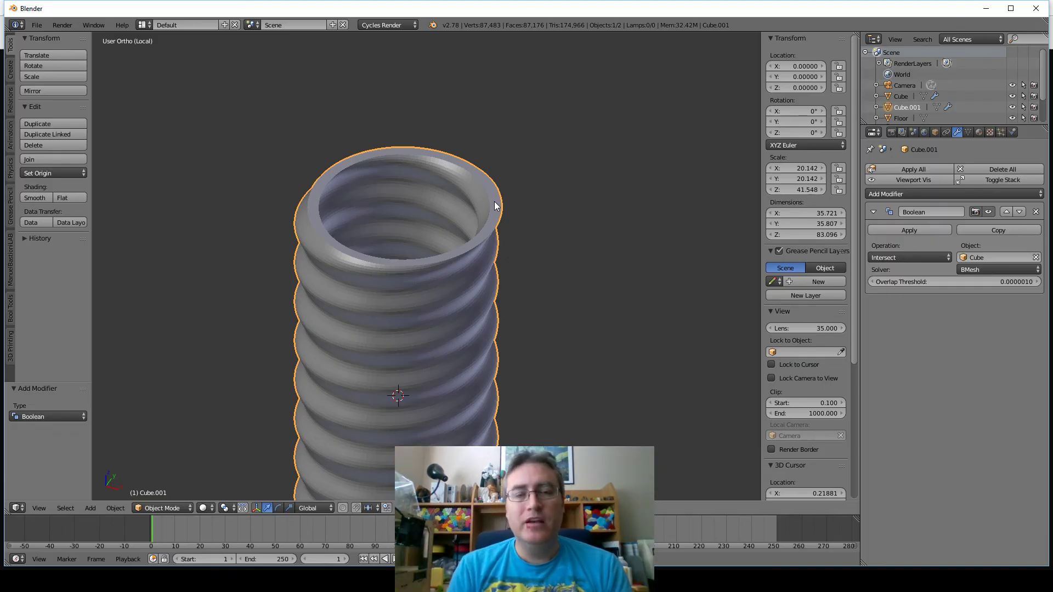
pyautogui.press('KP_Decimal')
pyautogui.moveTo(514, 173); pyautogui.dragTo(500, 188, button='middle')
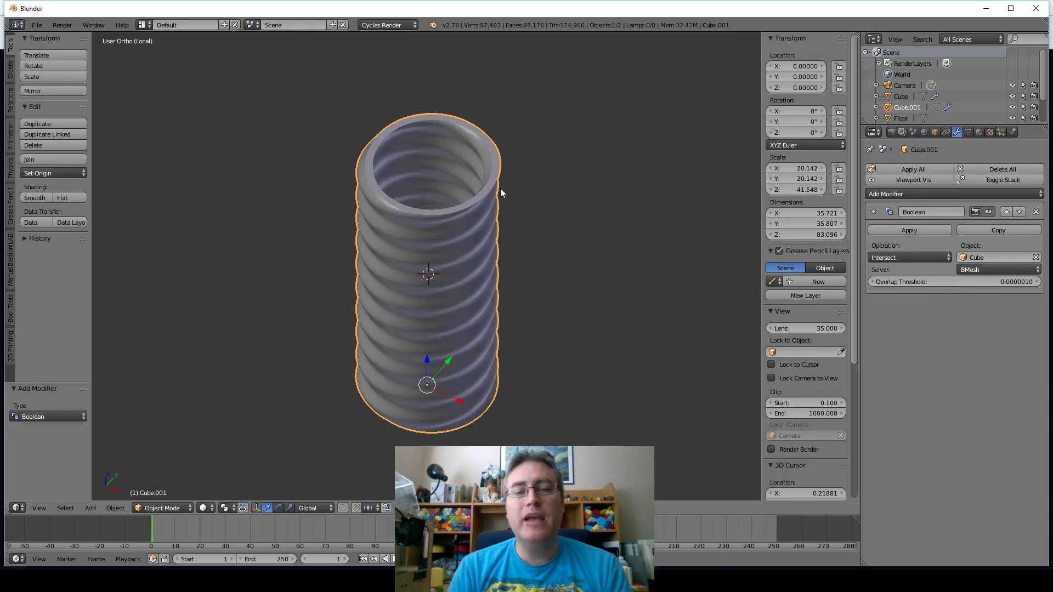